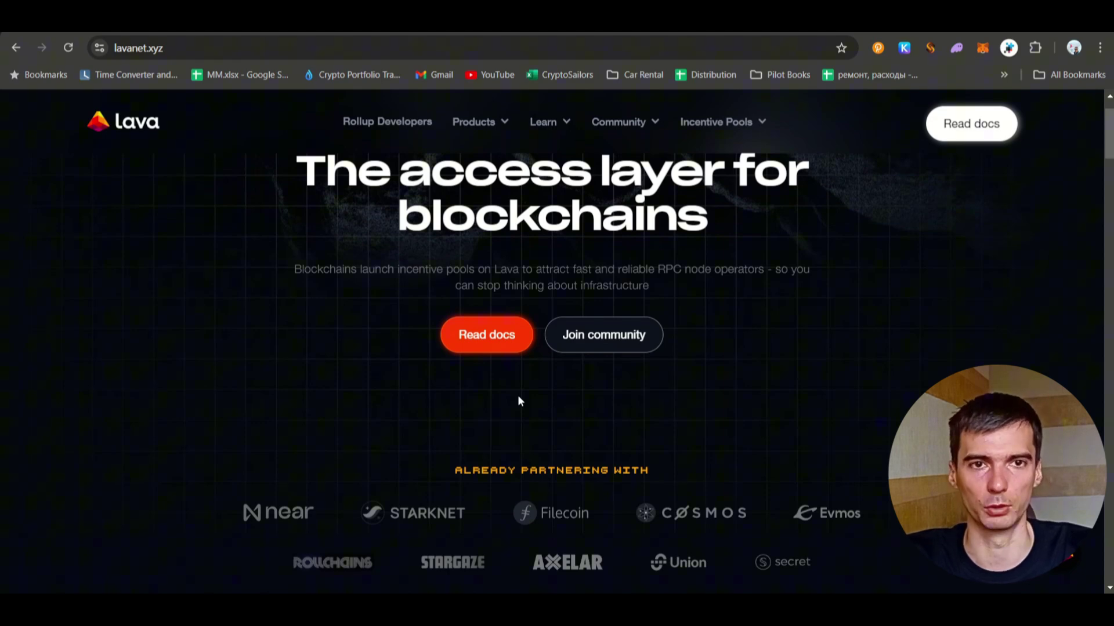
Scroll to 'Where to find LAVA' on the Lava Network site and follow its Uniswap link.
scroll(262, 290, up, 1)
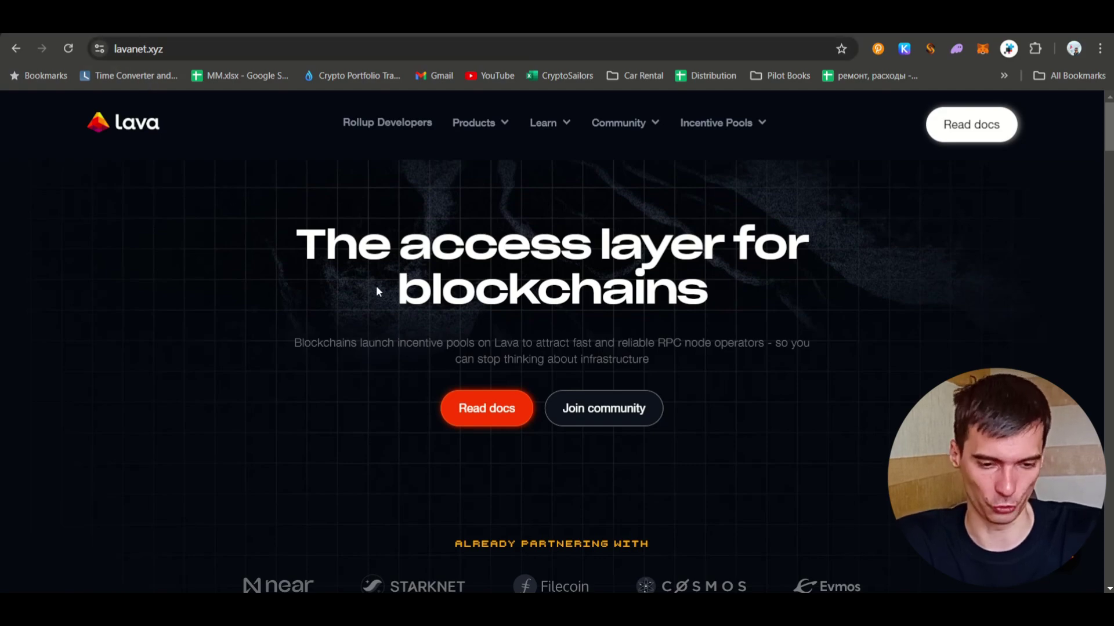
scroll(377, 290, down, 15)
scroll(380, 283, down, 10)
scroll(569, 326, up, 3)
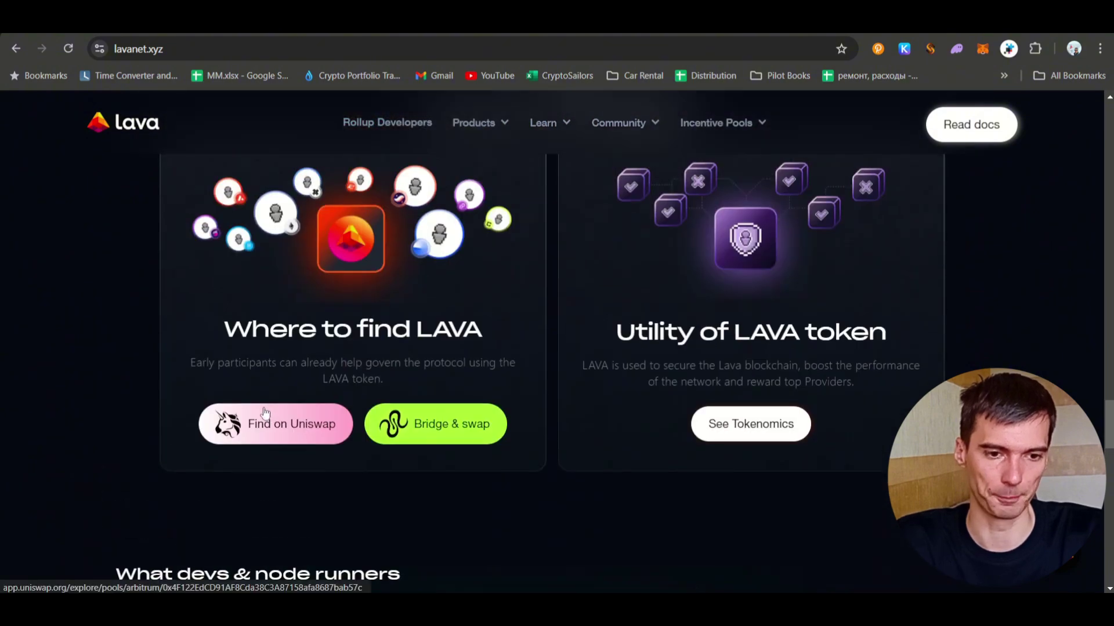
scroll(264, 418, up, 1)
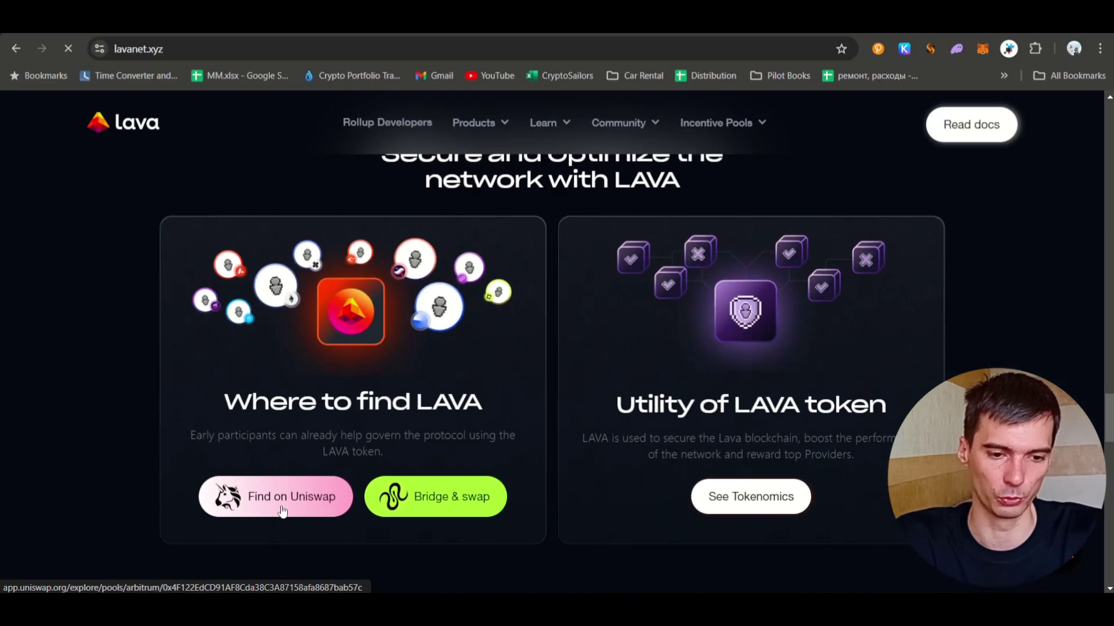
click(454, 312)
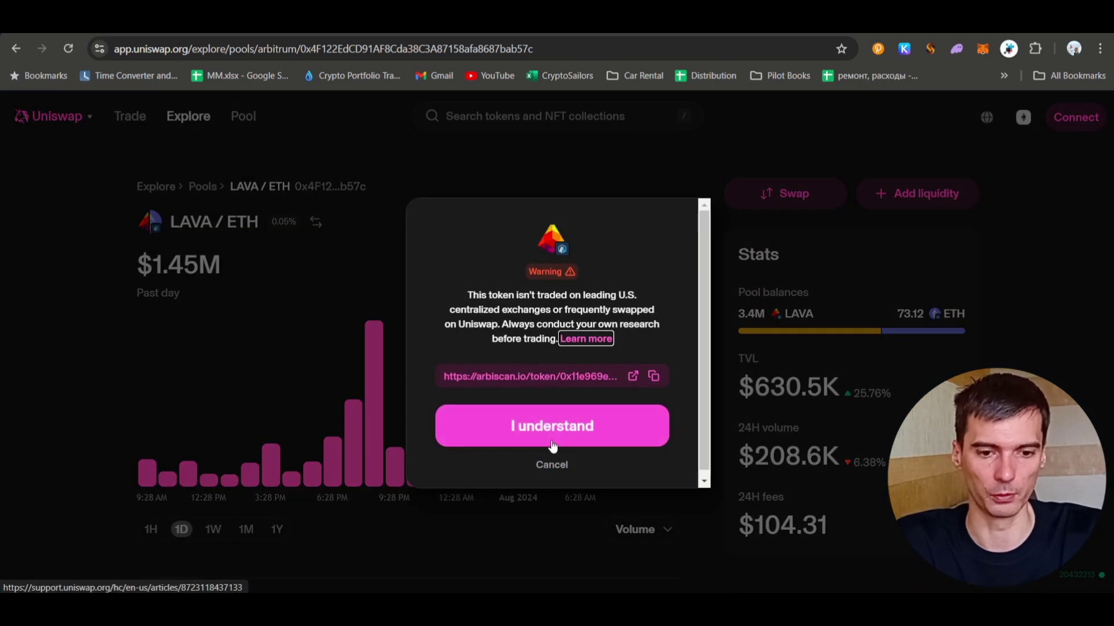
Accept the LAVA token warning and connect the MetaMask wallet to Uniswap.
click(551, 427)
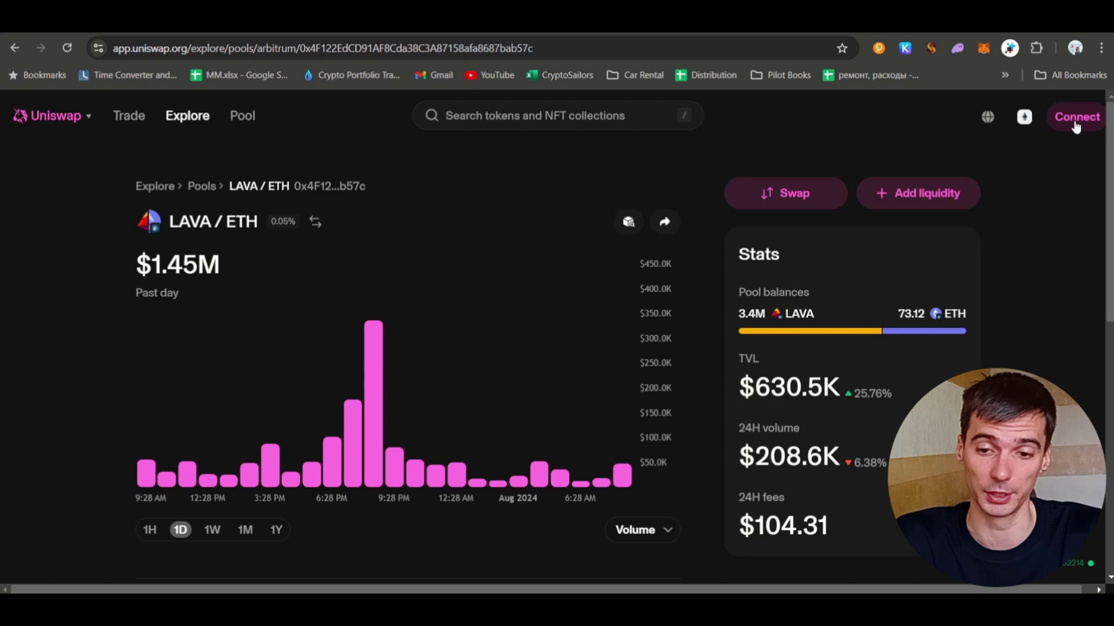
click(1076, 122)
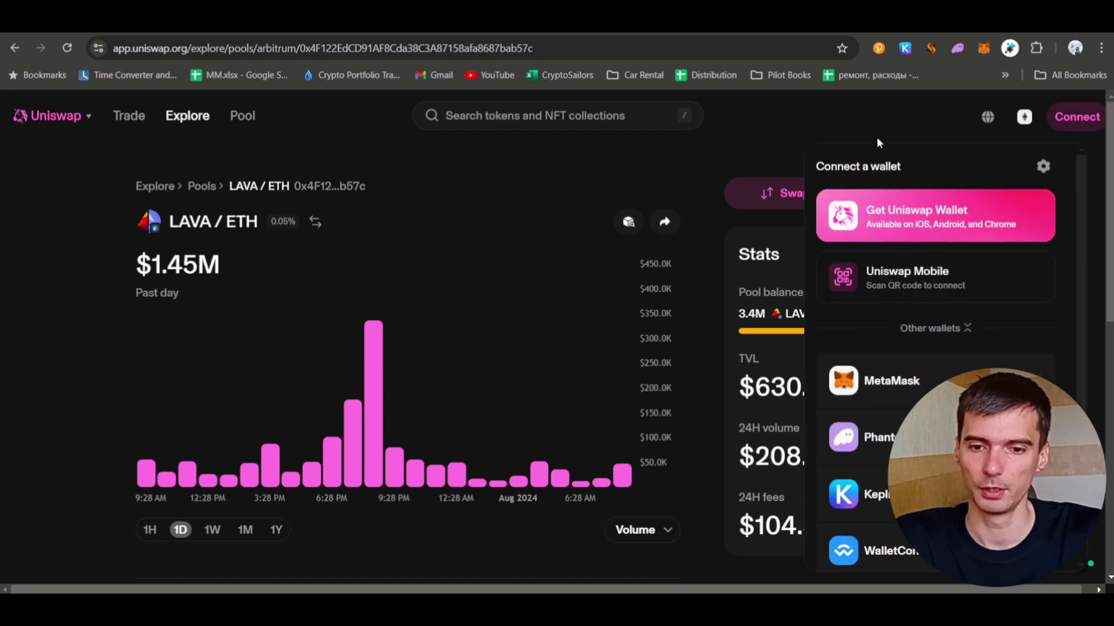
click(883, 387)
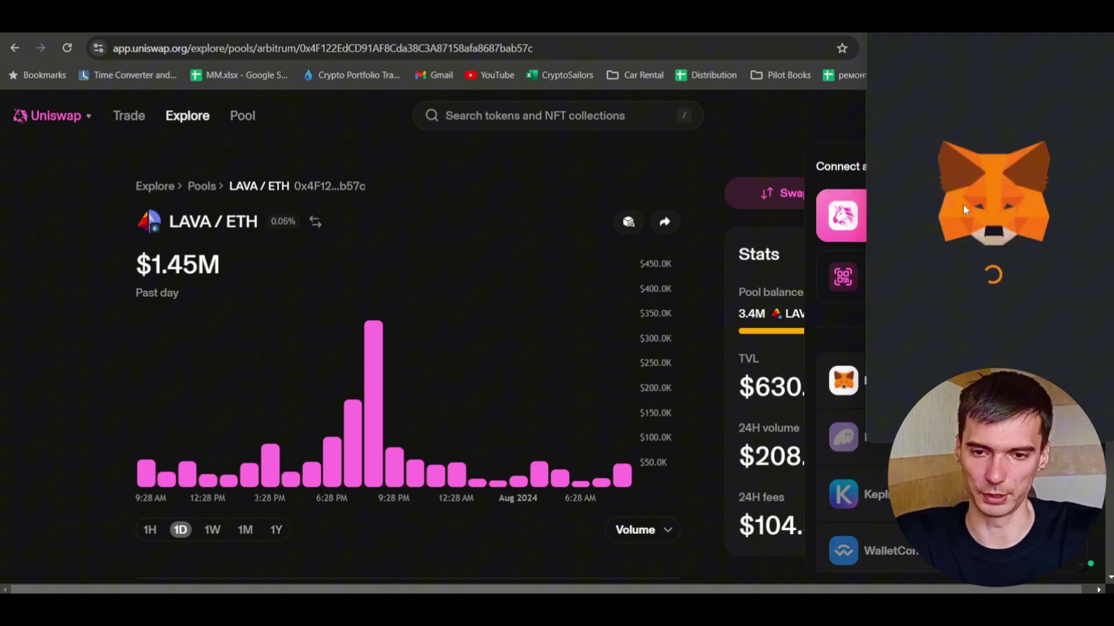
click(1048, 415)
click(1050, 413)
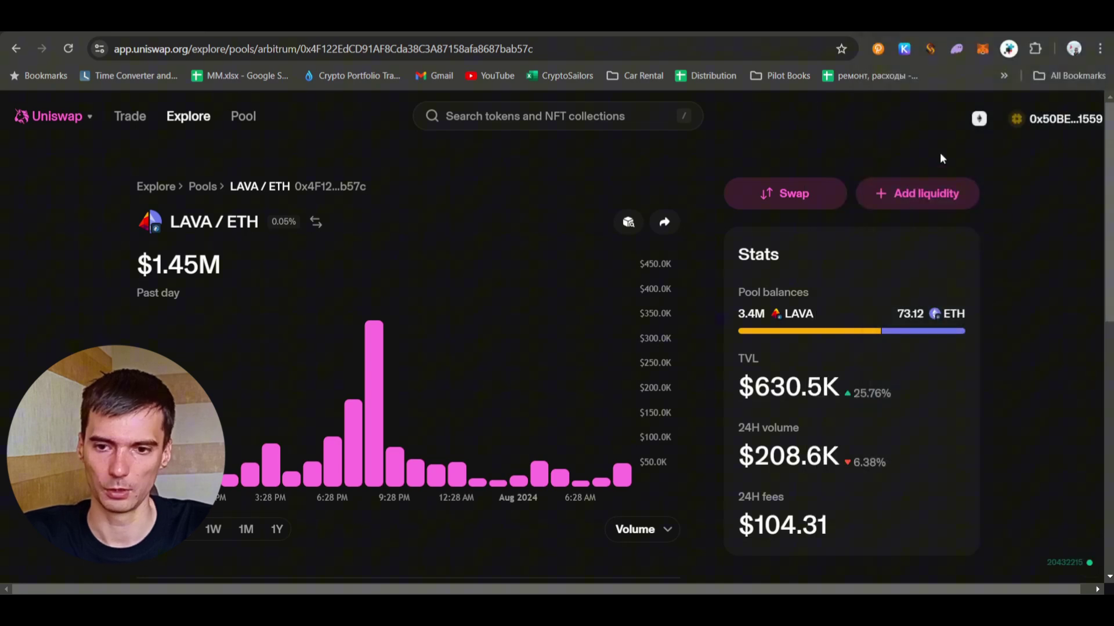
Switch Uniswap's network from Ethereum to Arbitrum, approving the switch in MetaMask.
mouse_move(222, 358)
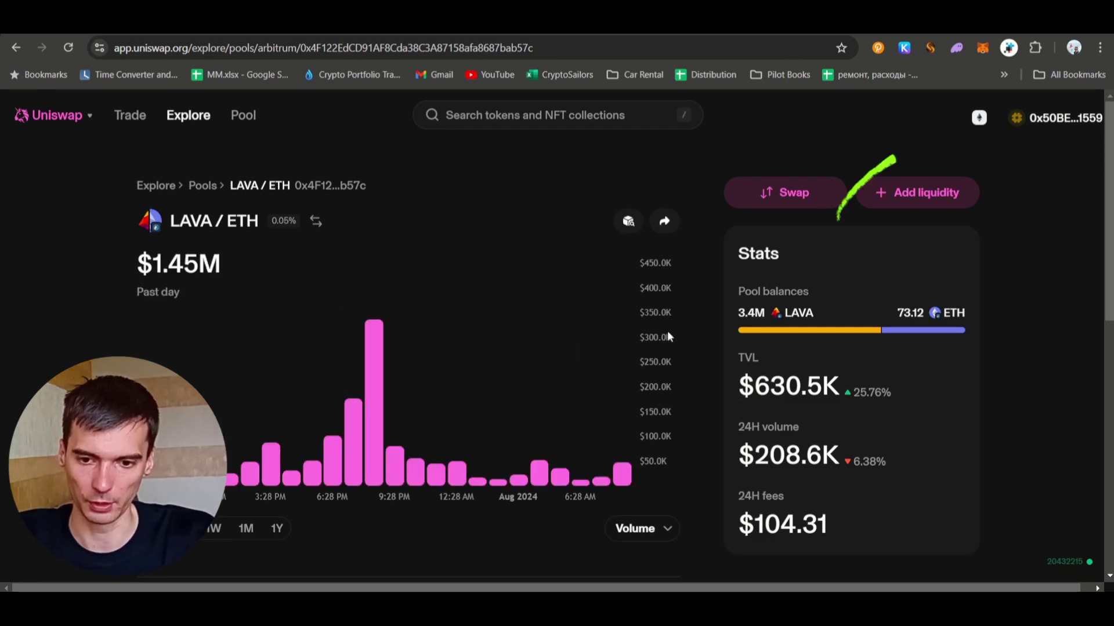
click(979, 119)
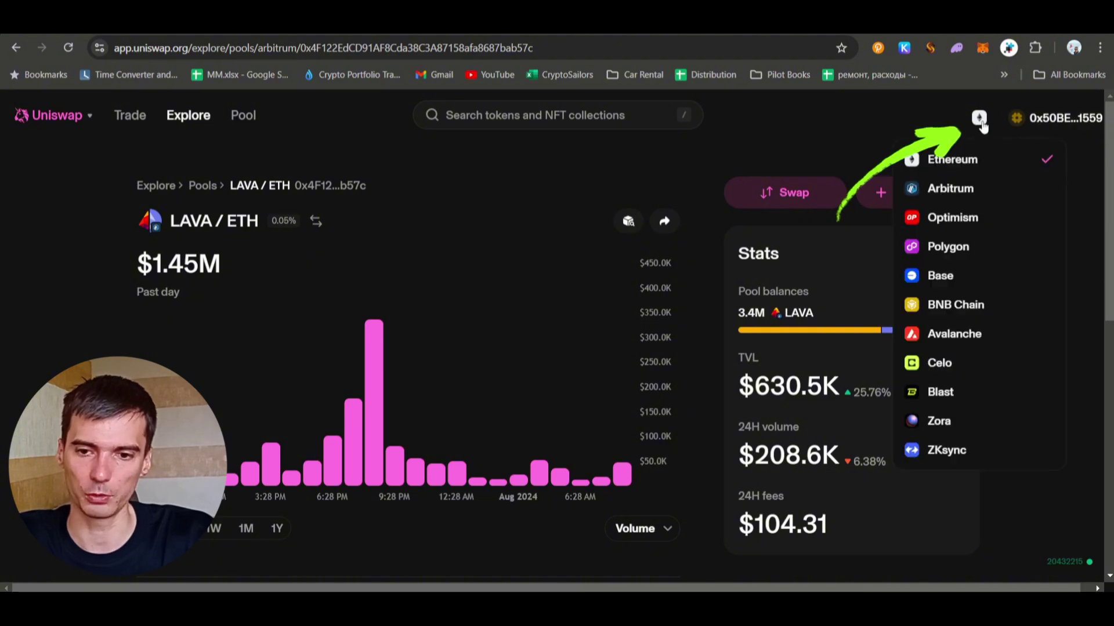
click(955, 189)
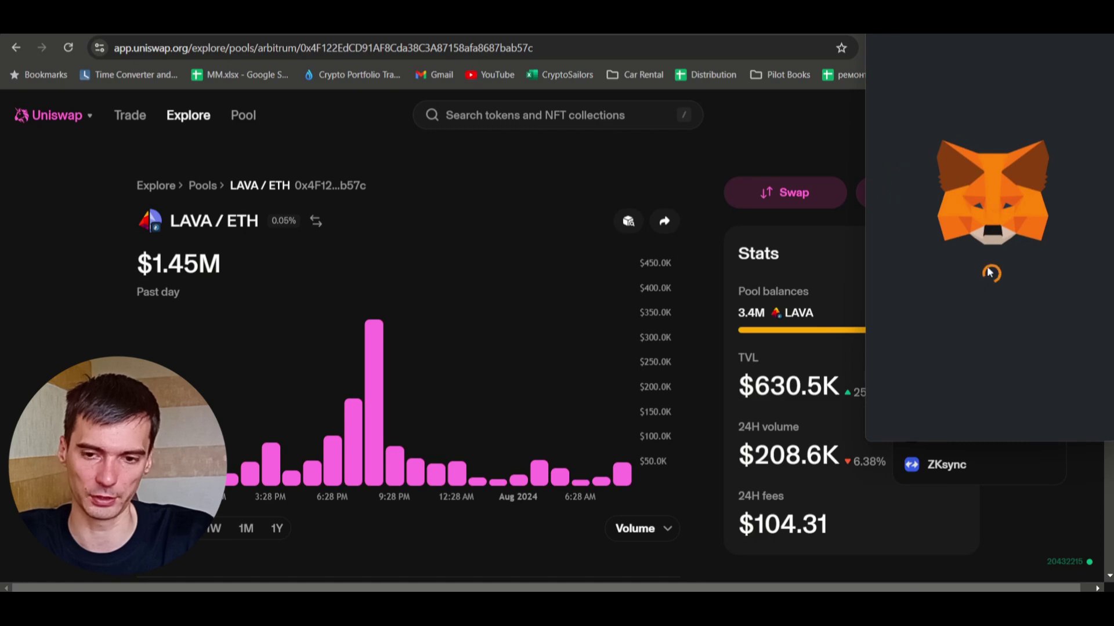
click(1042, 414)
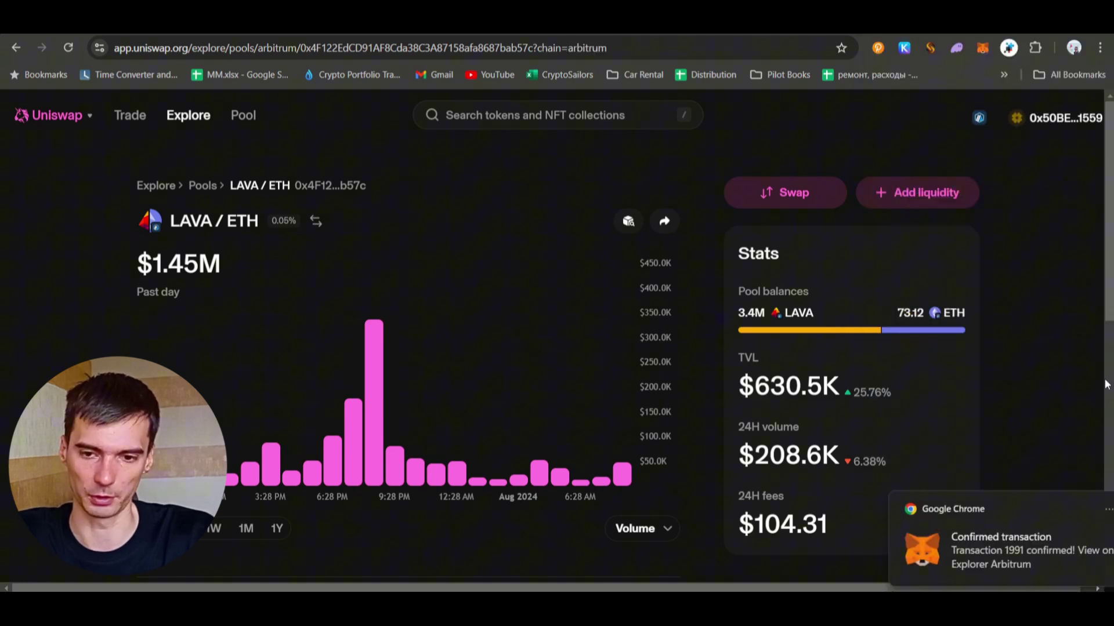
click(1084, 511)
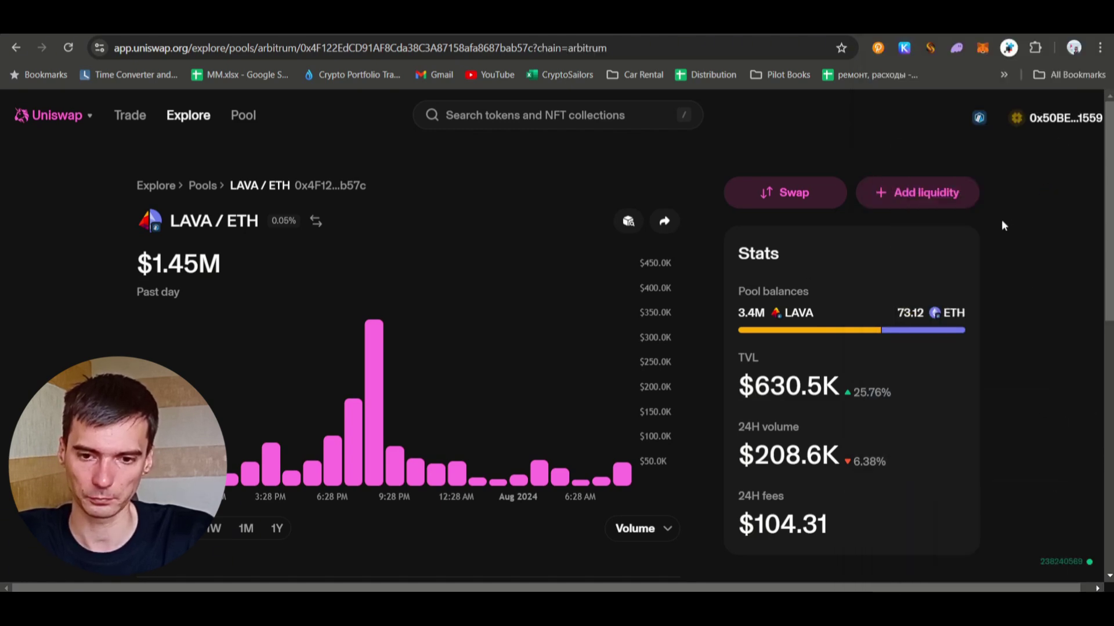
scroll(1025, 221, down, 1)
scroll(878, 172, up, 1)
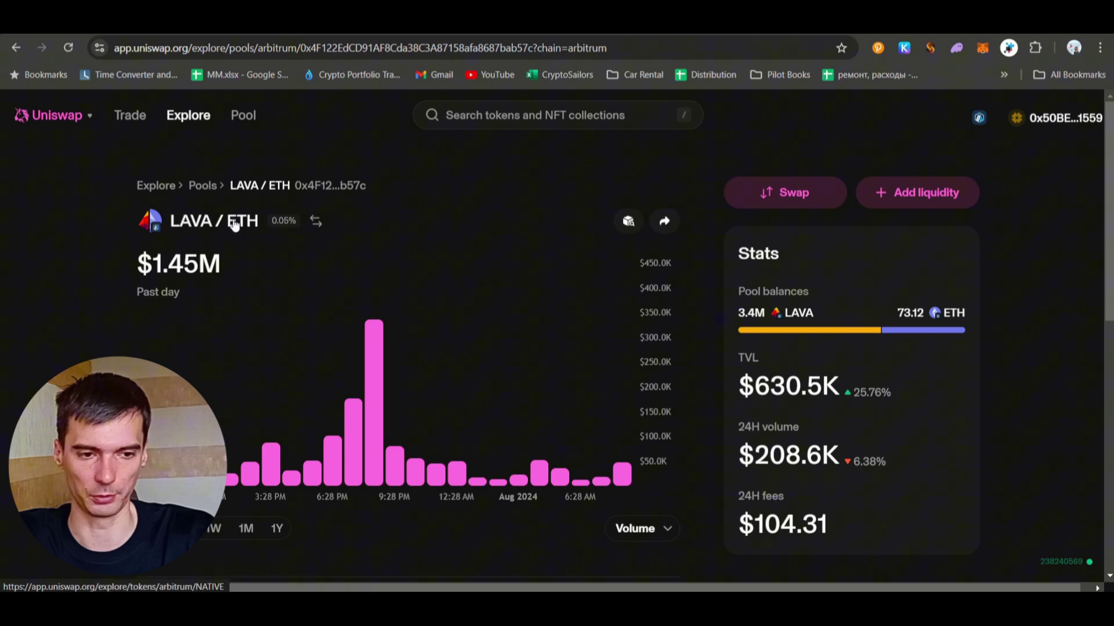
Set up a swap buying LAVA with the full 10.77334 Arbitrum Bridged USDT balance.
click(784, 200)
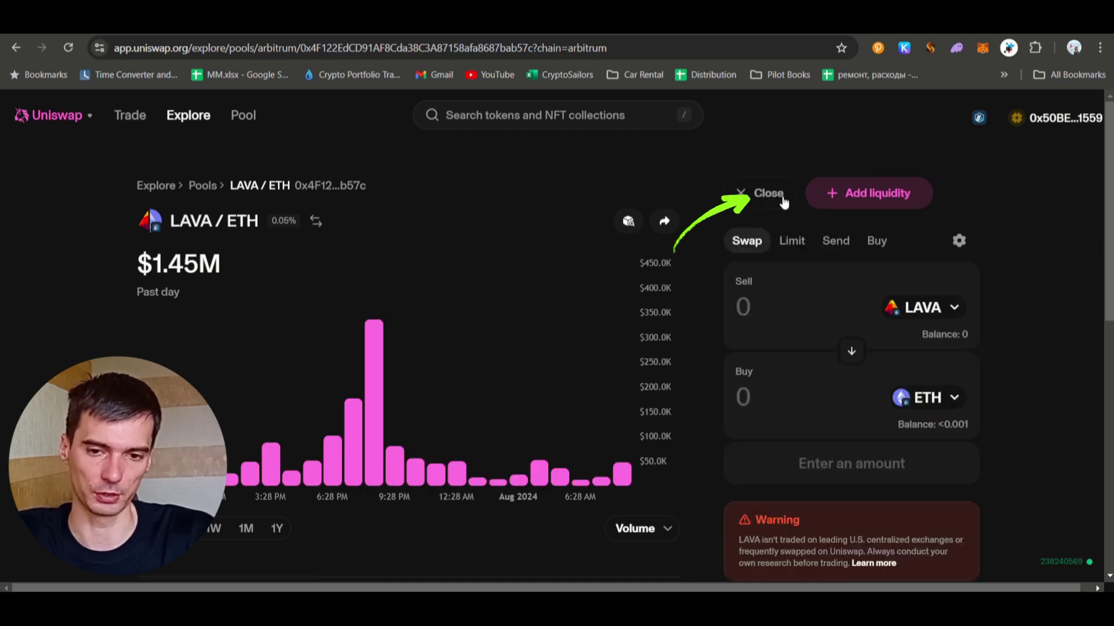
click(851, 354)
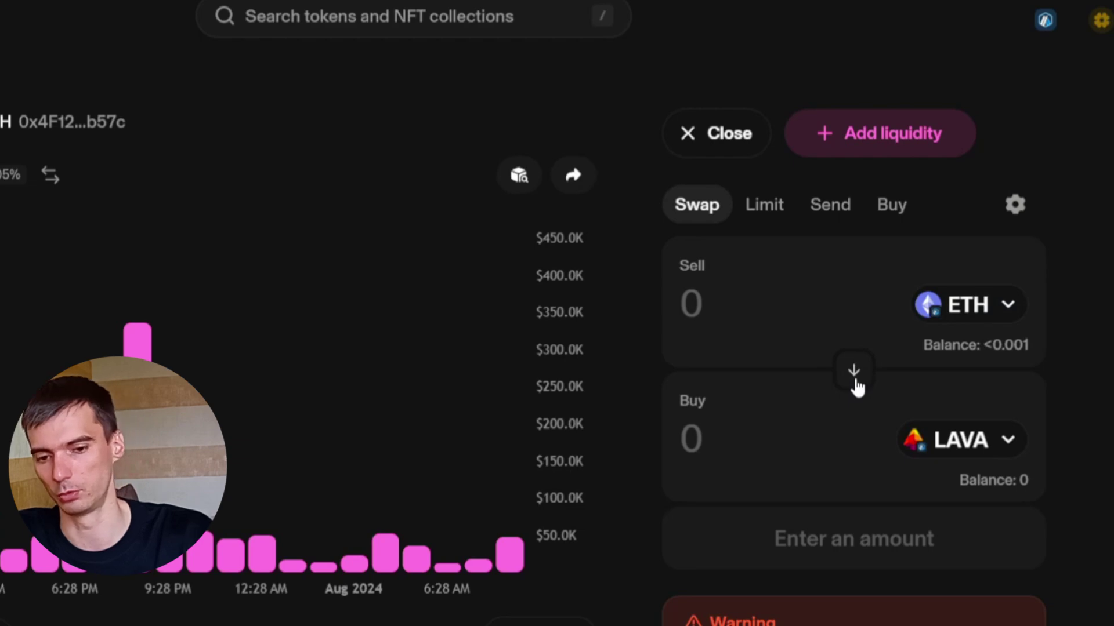
click(855, 374)
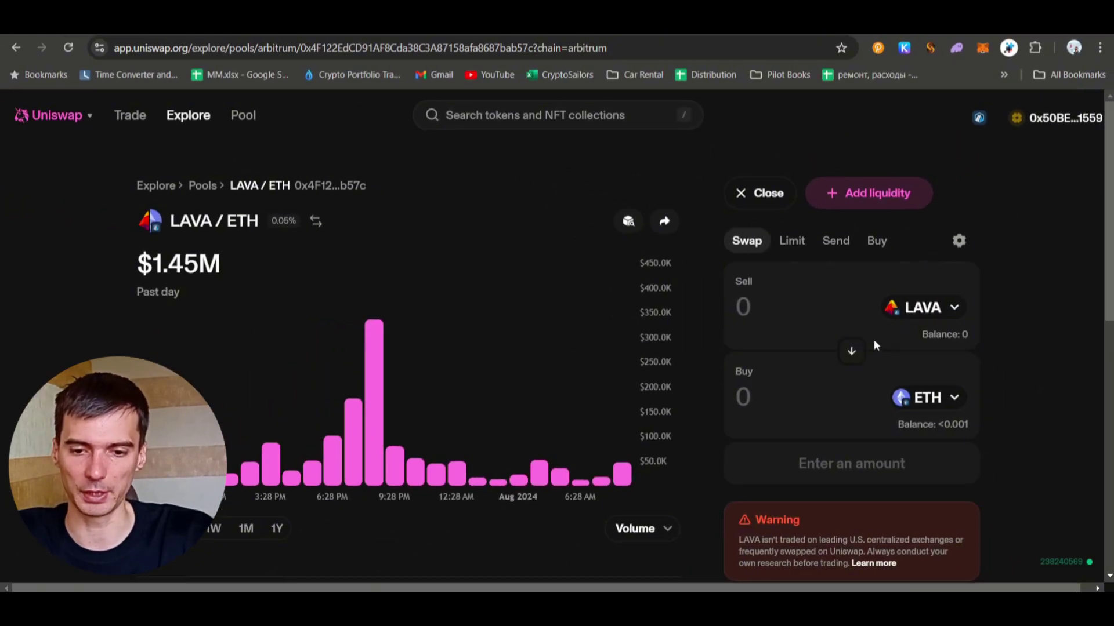
click(853, 370)
click(943, 312)
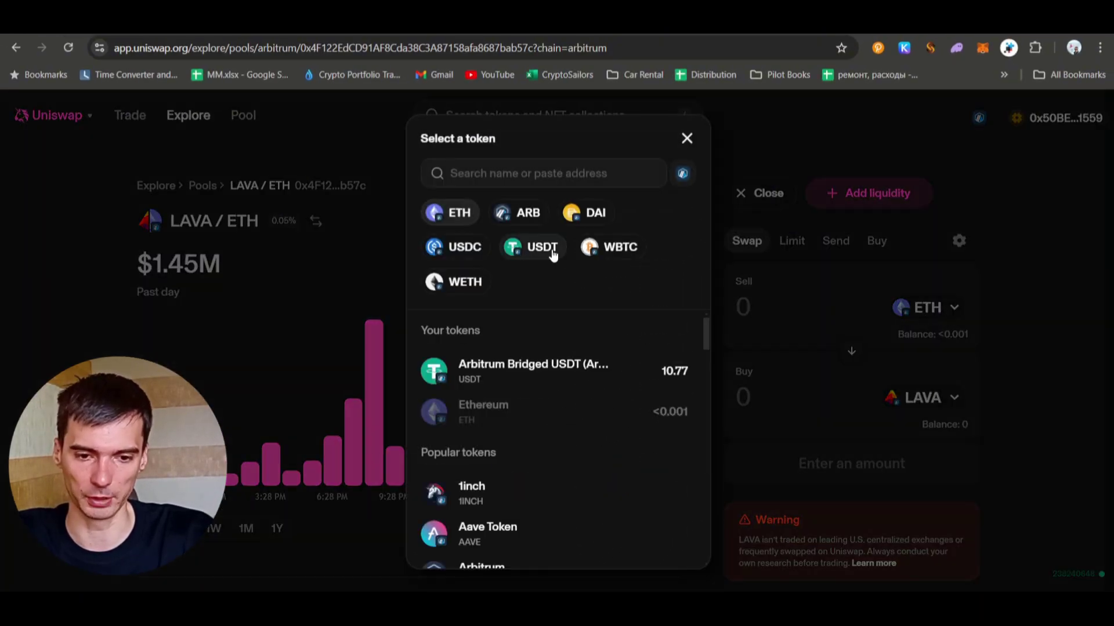
click(545, 370)
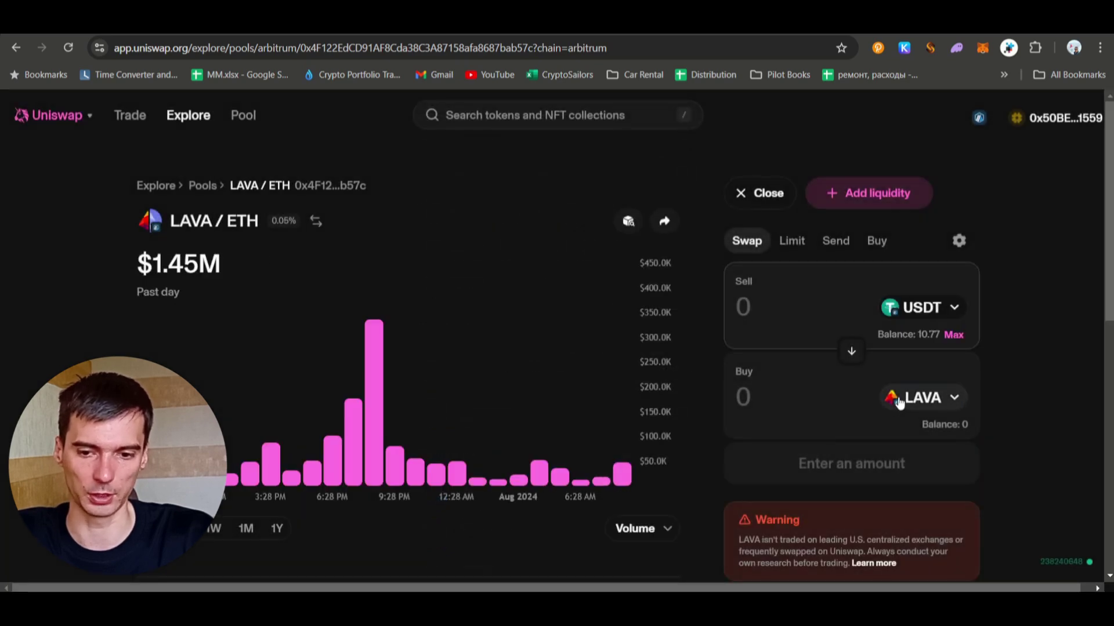
click(953, 337)
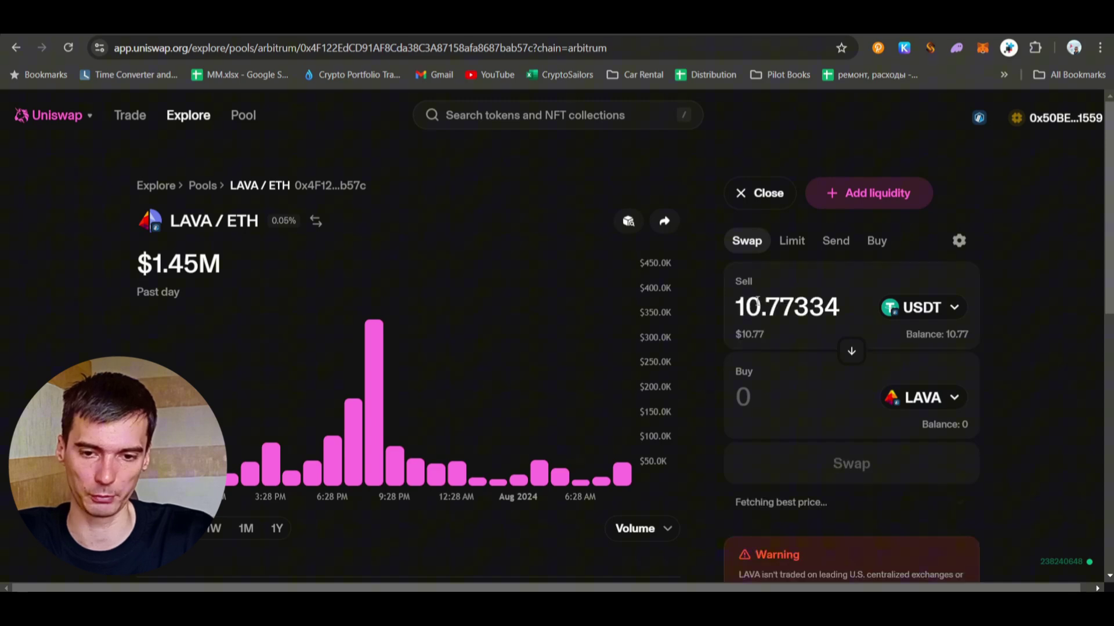
scroll(777, 396, down, 3)
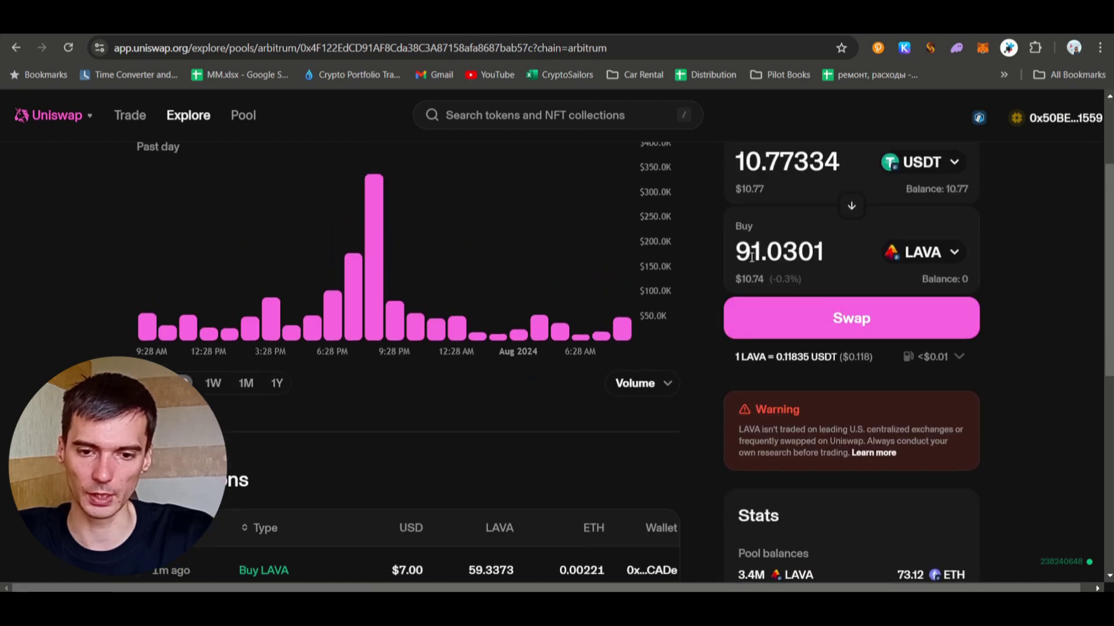
drag(737, 253, 814, 253)
scroll(824, 255, up, 1)
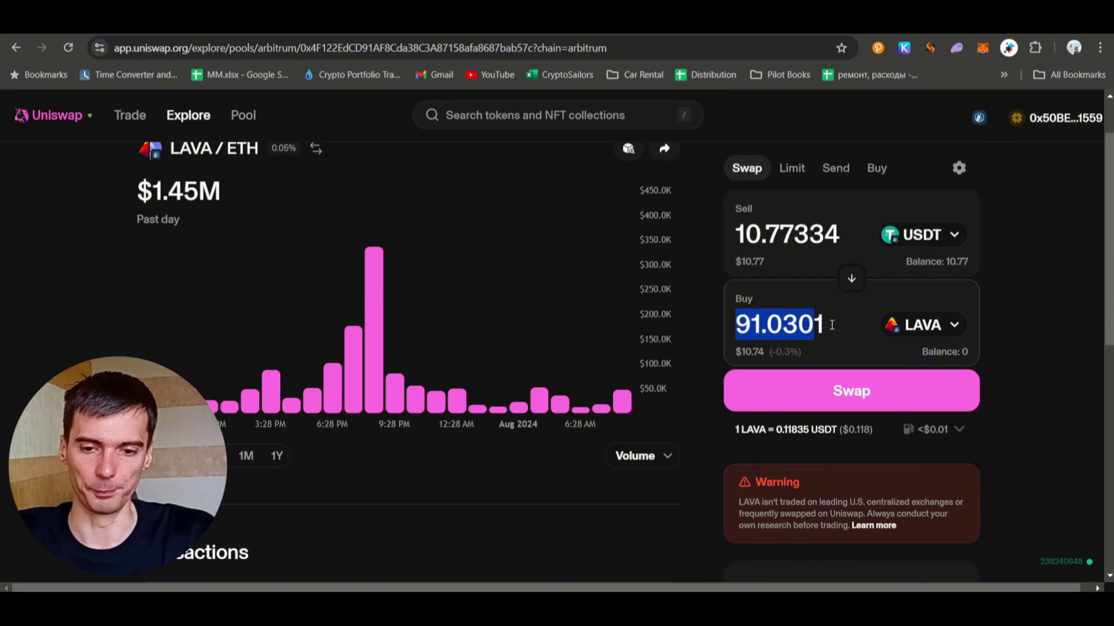
scroll(840, 332, up, 1)
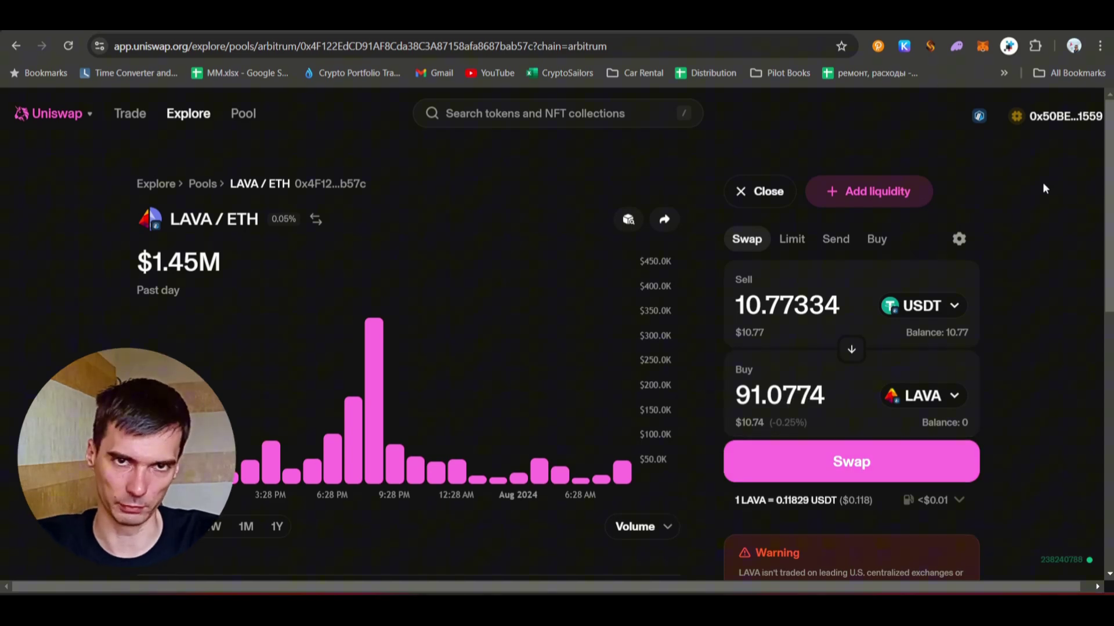
Check the wallet balances in MetaMask, noting only 0.0001 ETH.
click(982, 46)
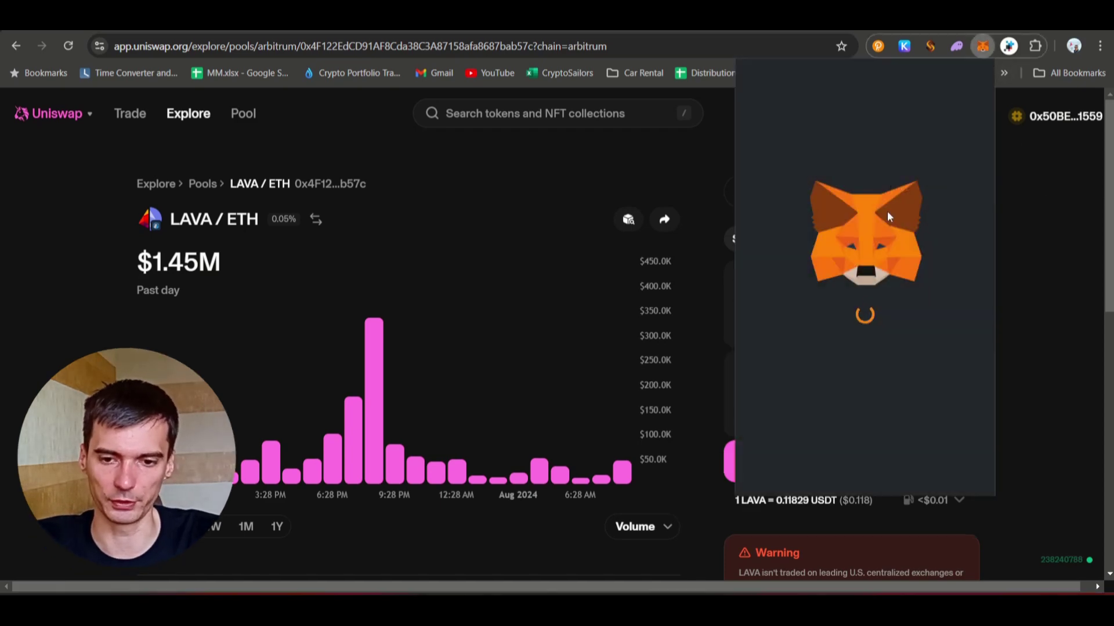
drag(802, 145, 871, 173)
click(1027, 208)
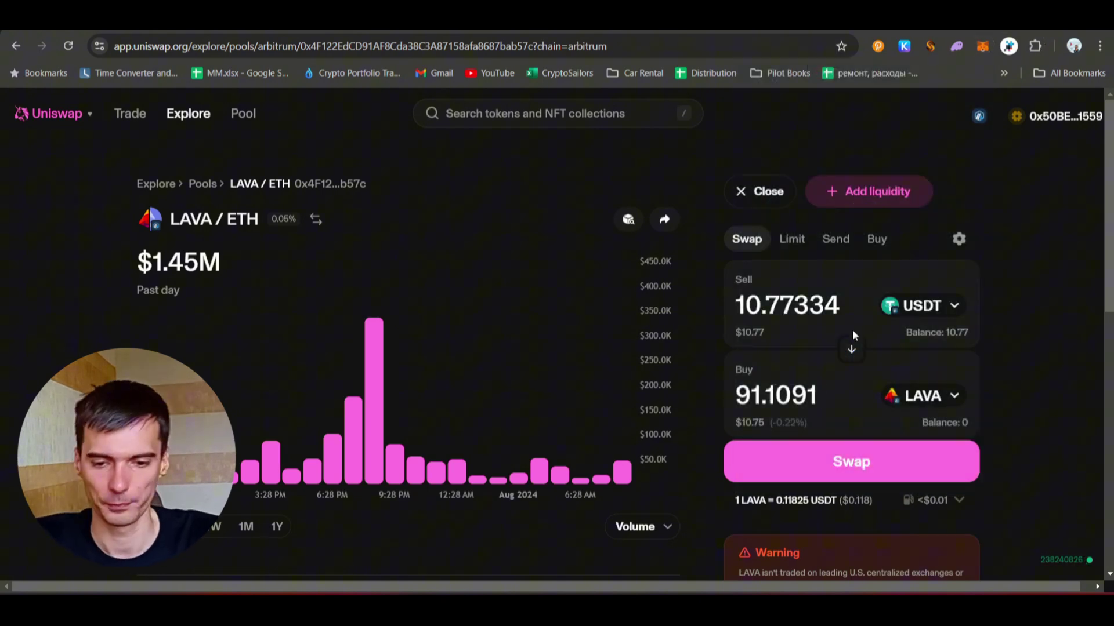
Review the swap and approve a USDT spending cap limited to the balance.
click(864, 469)
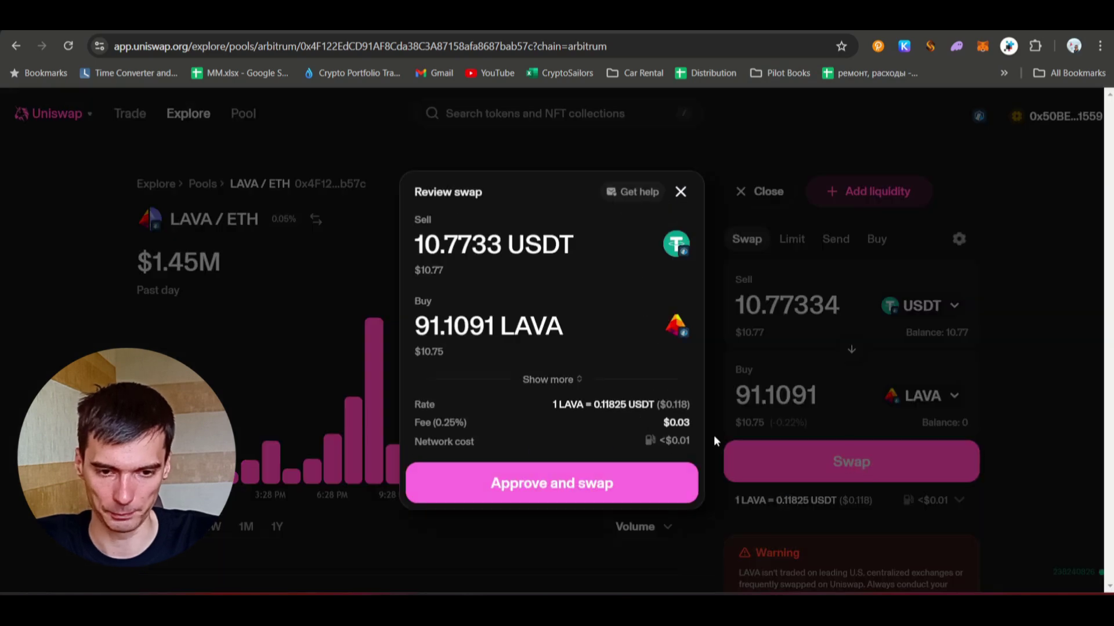
click(543, 485)
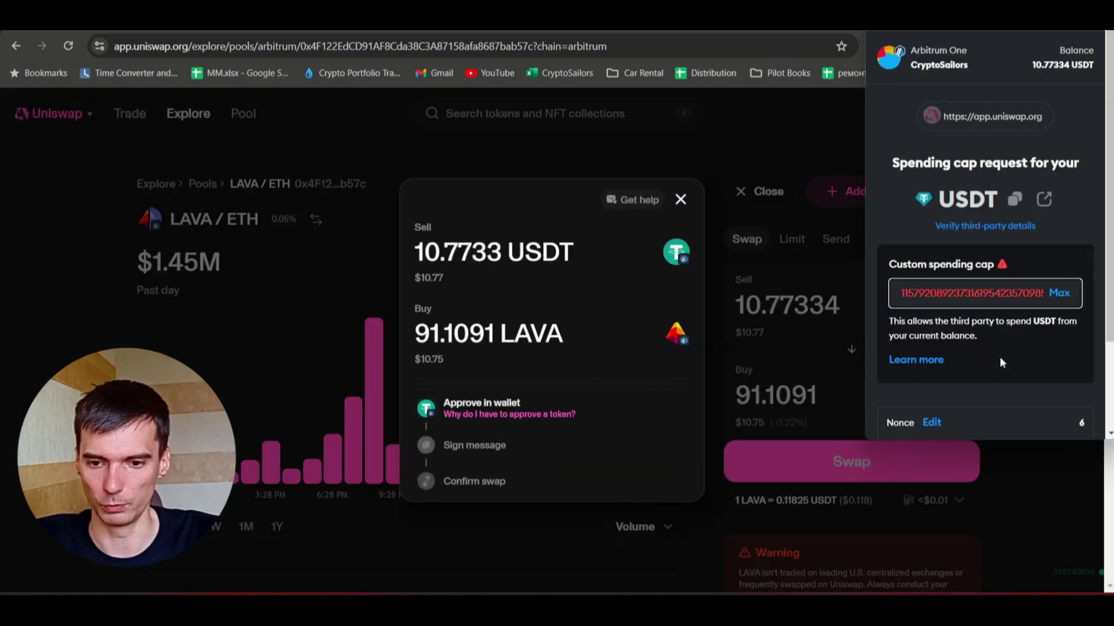
click(1059, 293)
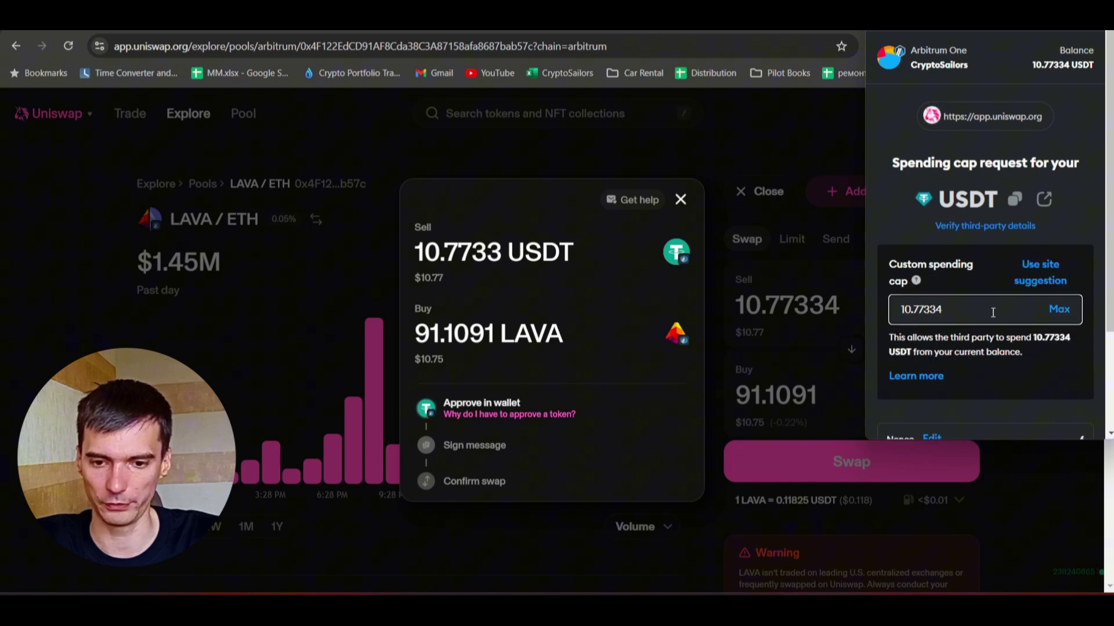
scroll(992, 312, down, 3)
click(1041, 413)
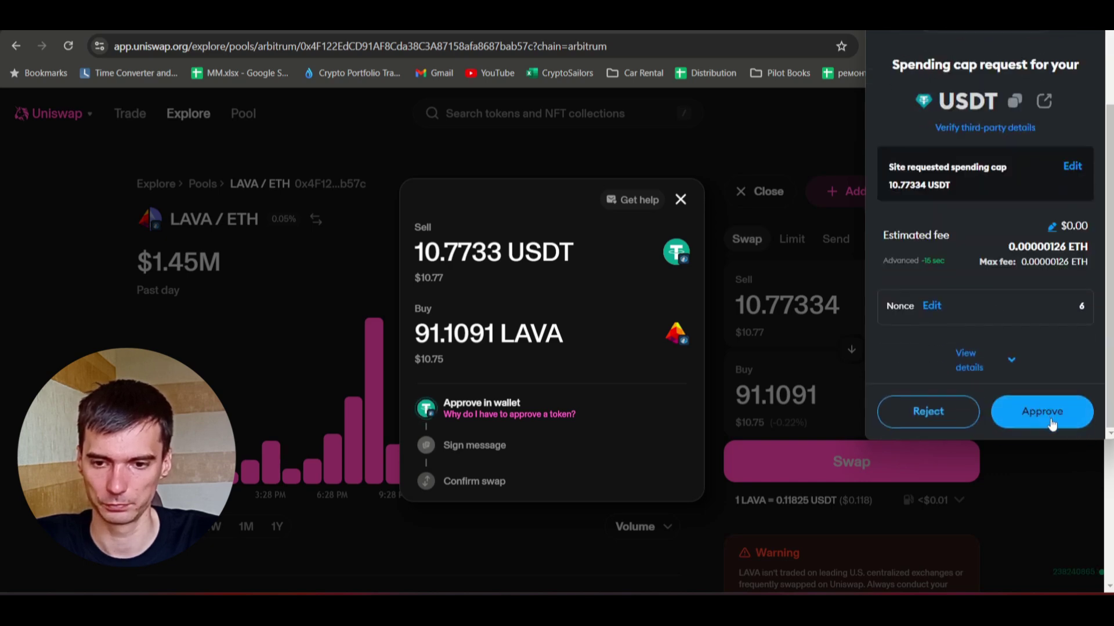
drag(1009, 245, 1040, 248)
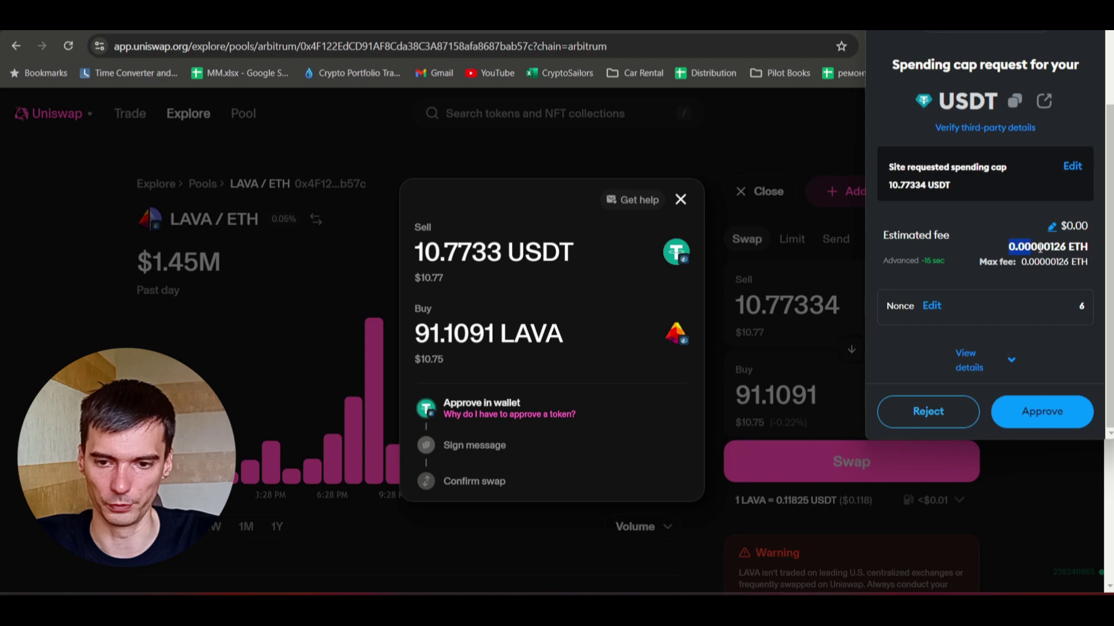
click(1069, 405)
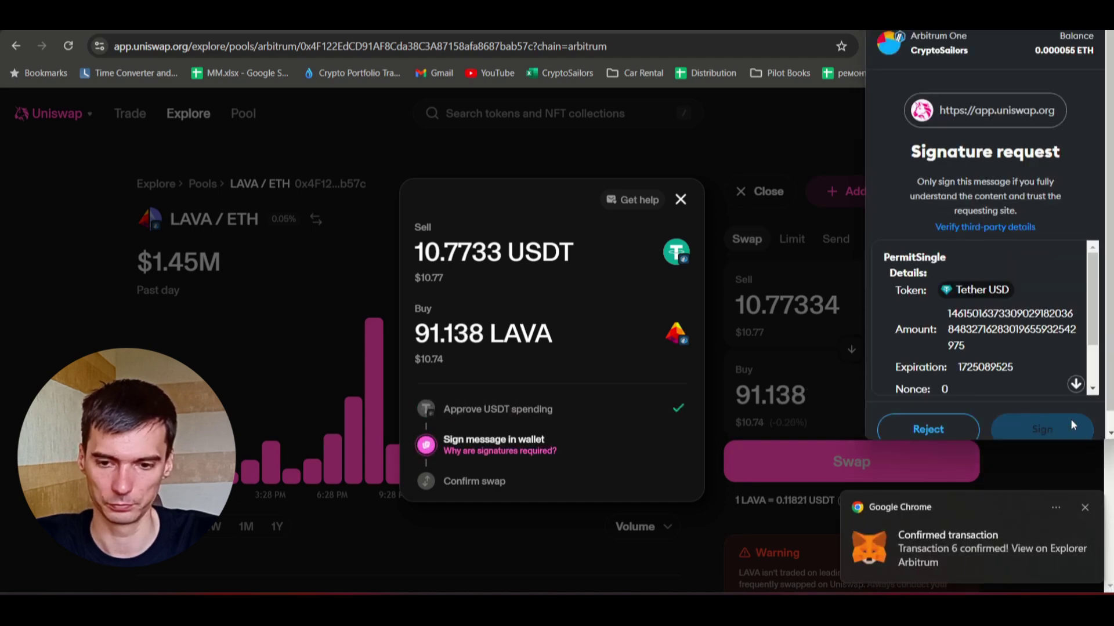
Sign the permit and confirm the swap, receiving 91.138 LAVA.
scroll(1038, 360, down, 3)
click(1041, 430)
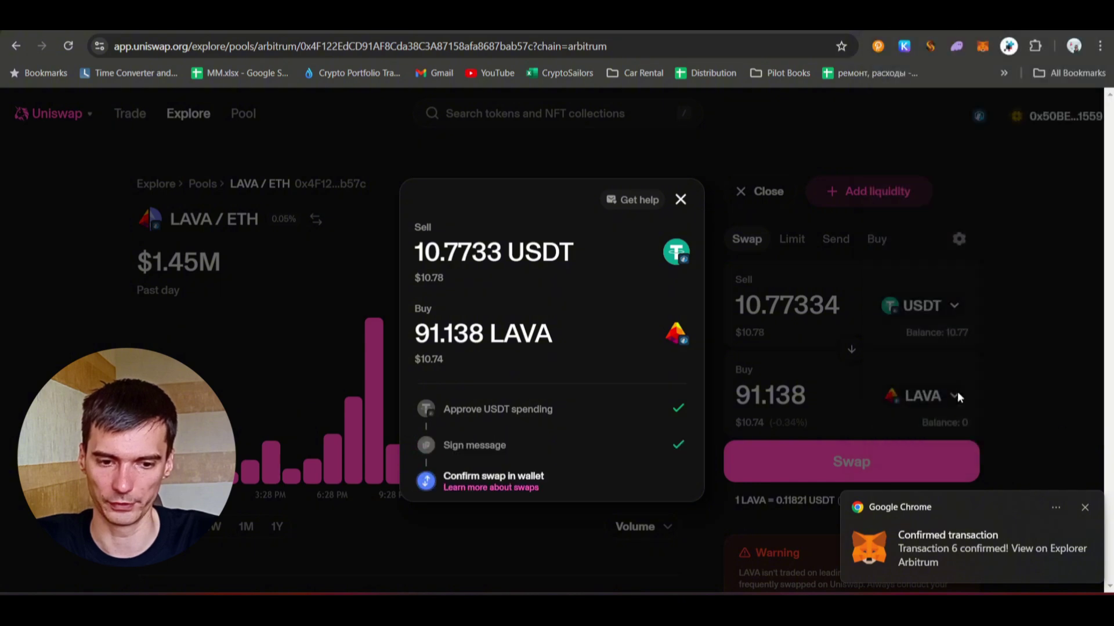
scroll(1028, 356, down, 2)
scroll(1043, 242, down, 3)
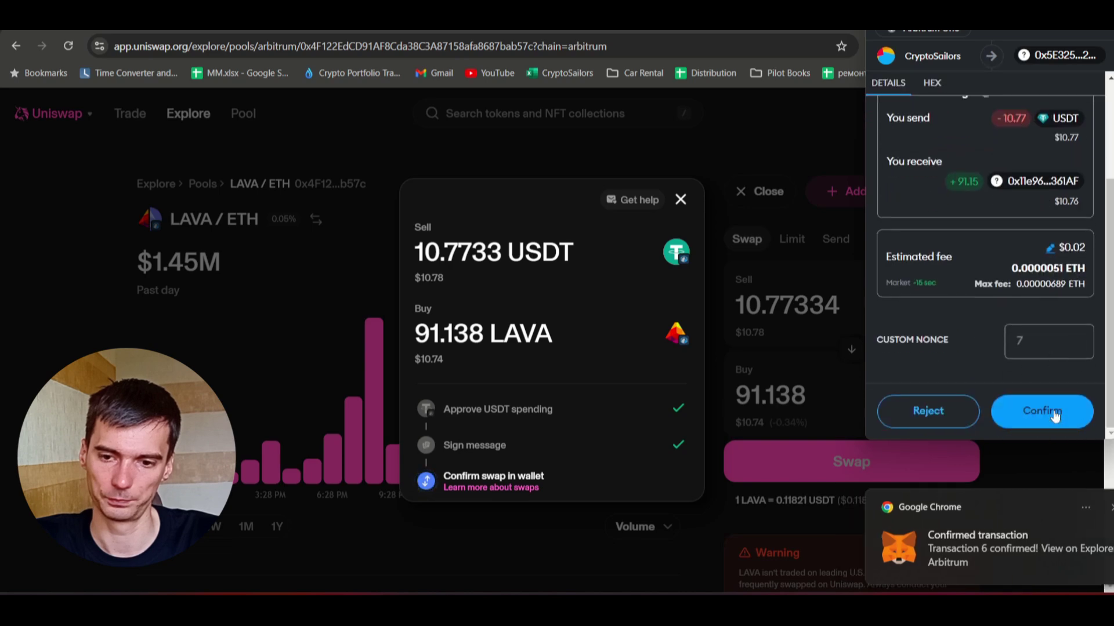
click(1054, 413)
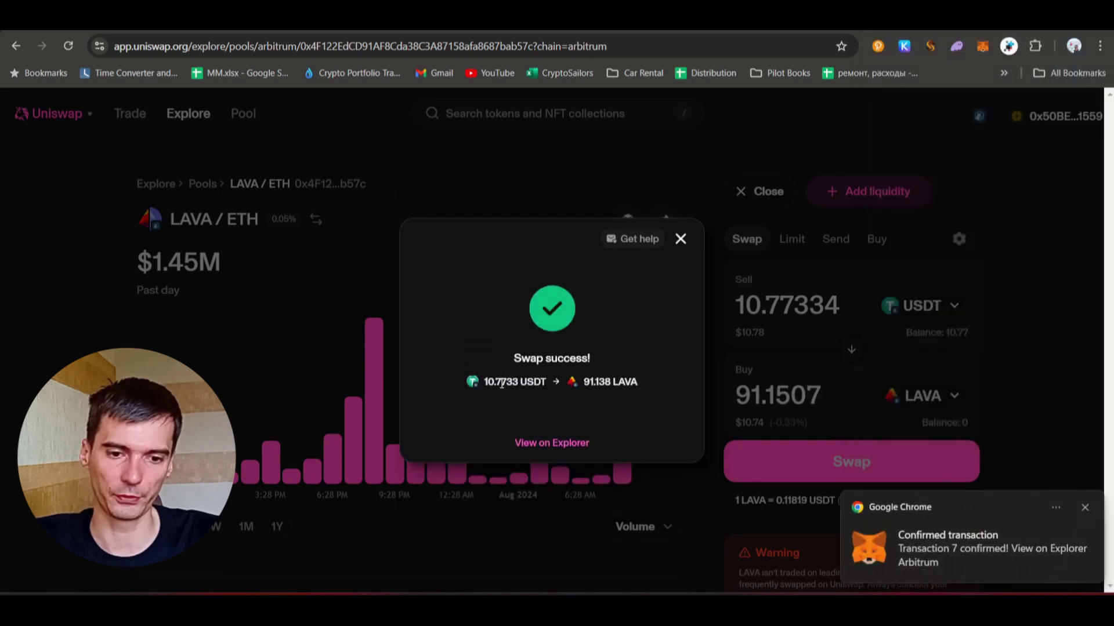
double_click(583, 386)
click(680, 239)
Open the wallet's Arbiscan address page via MetaMask's View on explorer option.
scroll(1047, 281, down, 3)
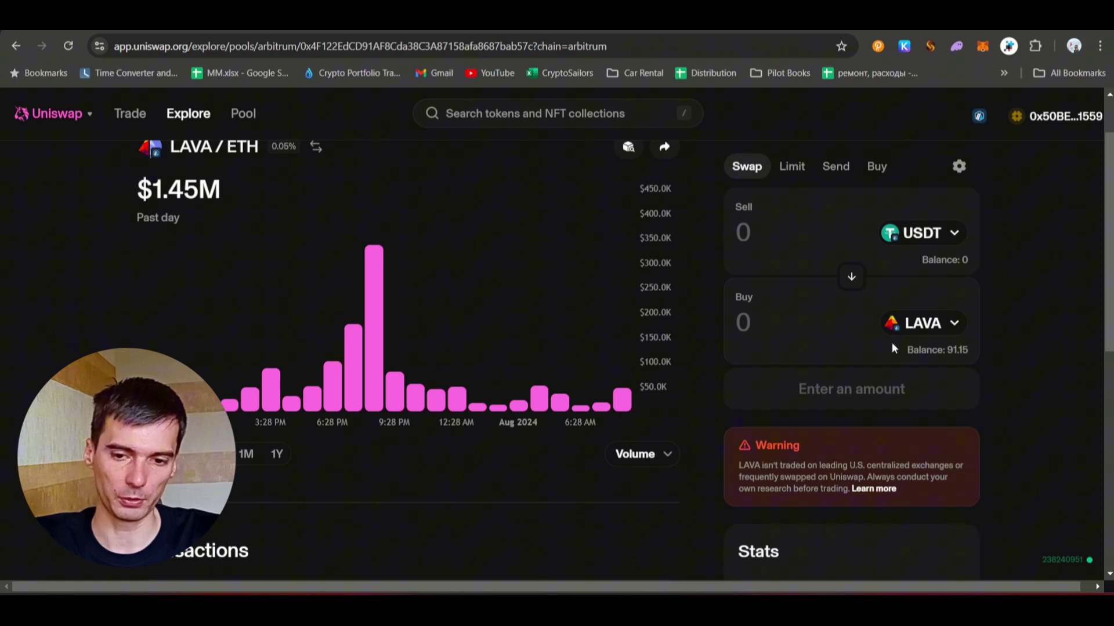
click(980, 45)
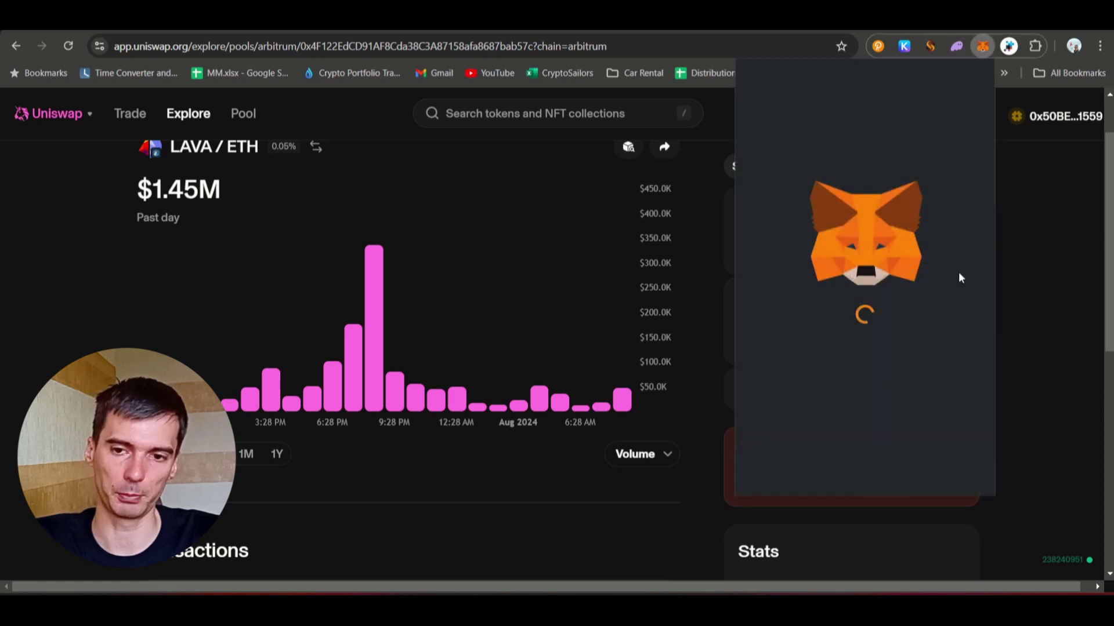
click(784, 275)
scroll(845, 316, down, 2)
scroll(839, 315, up, 2)
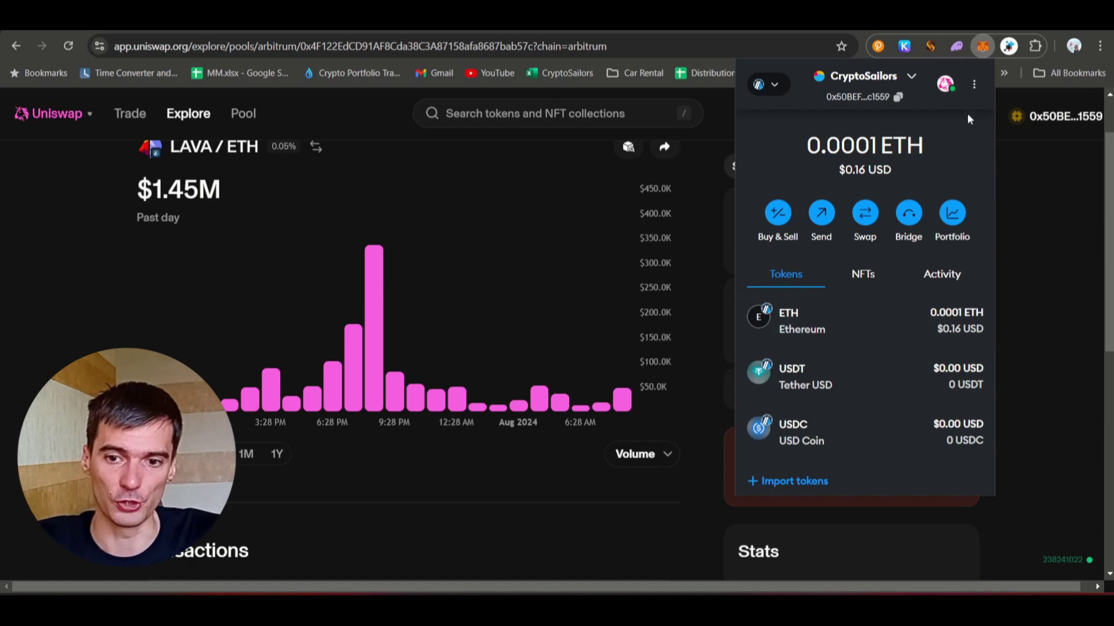
click(975, 87)
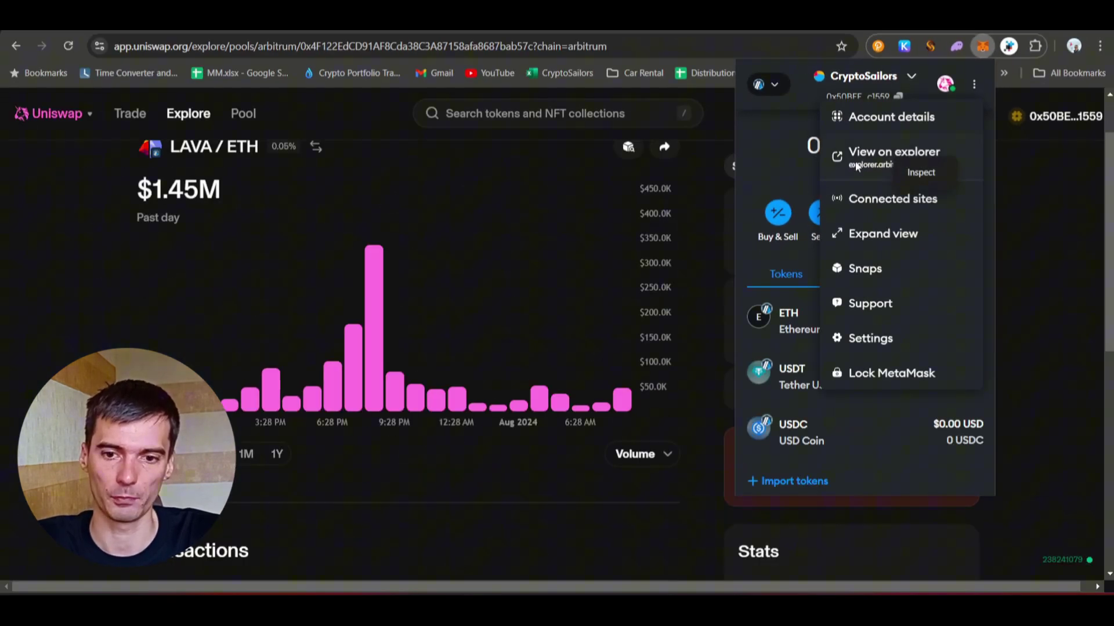
click(866, 160)
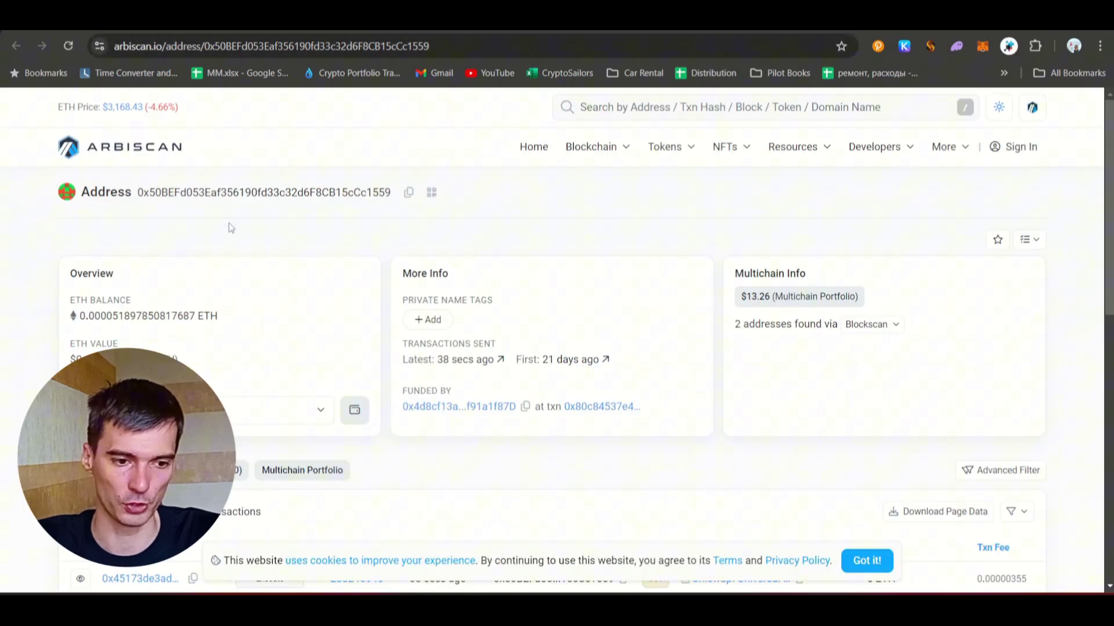
Open Axelar Wrapped LAVA from Token Holdings and copy its contract address.
scroll(228, 236, down, 1)
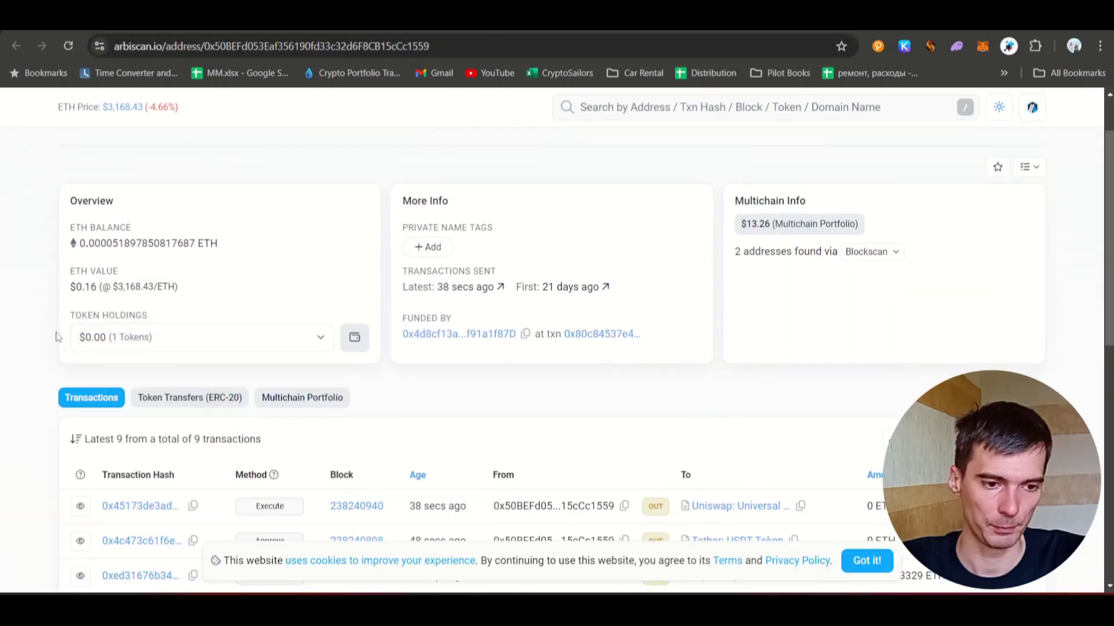
click(277, 345)
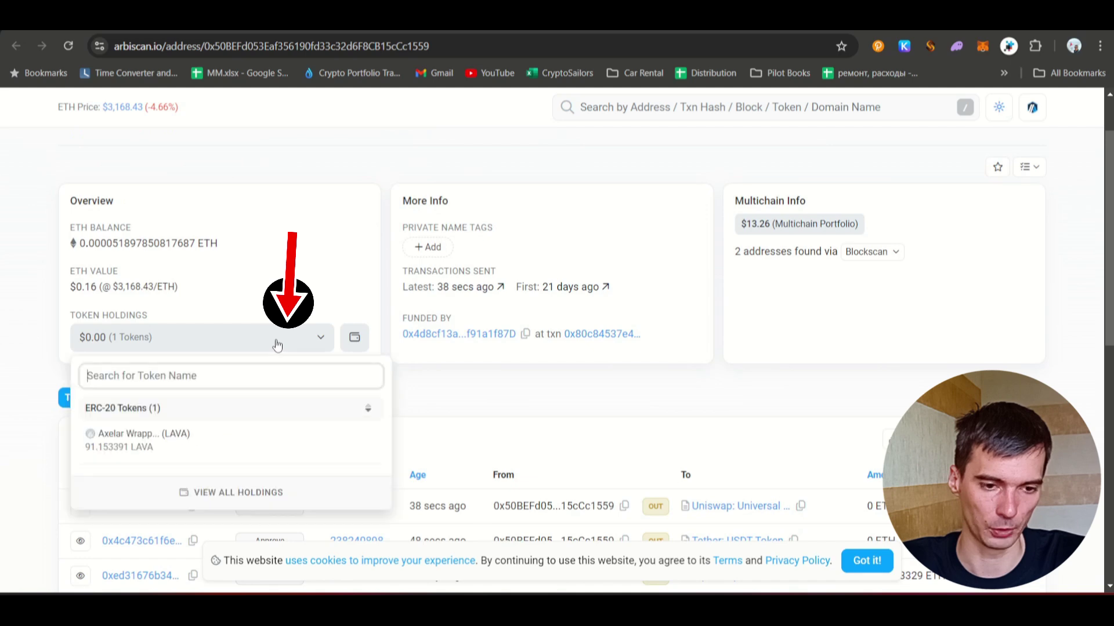
click(132, 449)
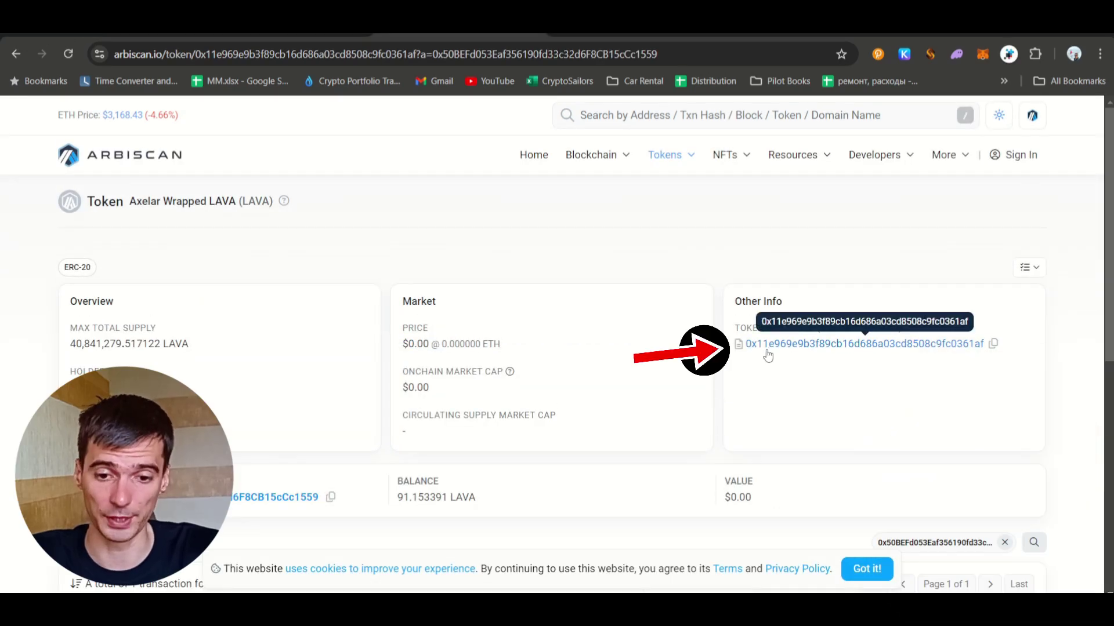
click(994, 347)
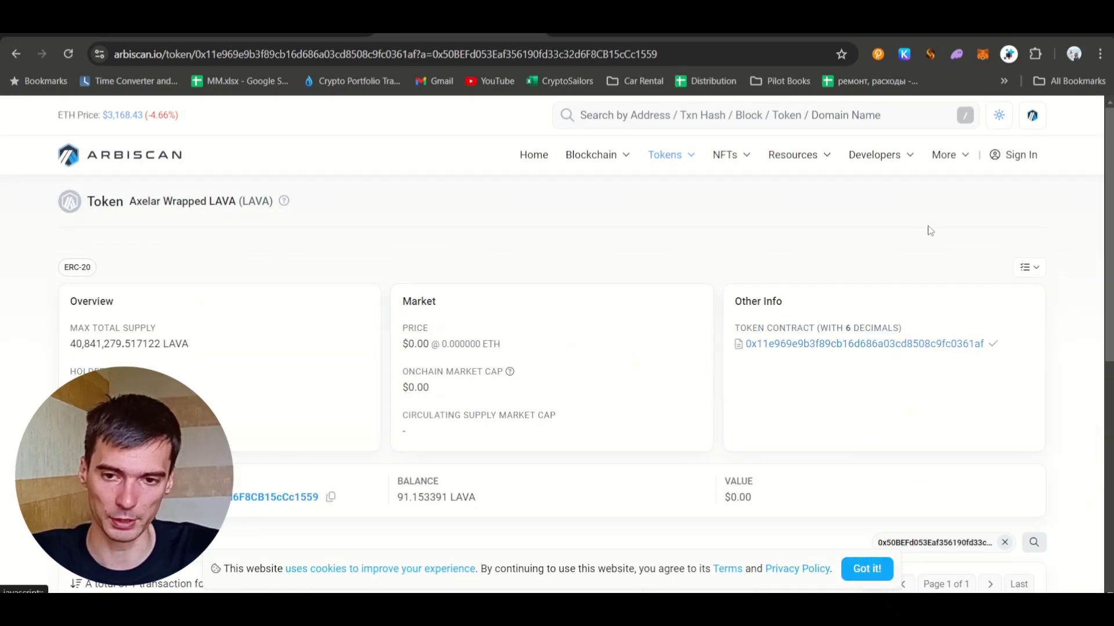
Import the LAVA token into MetaMask by pasting the copied contract address.
click(984, 54)
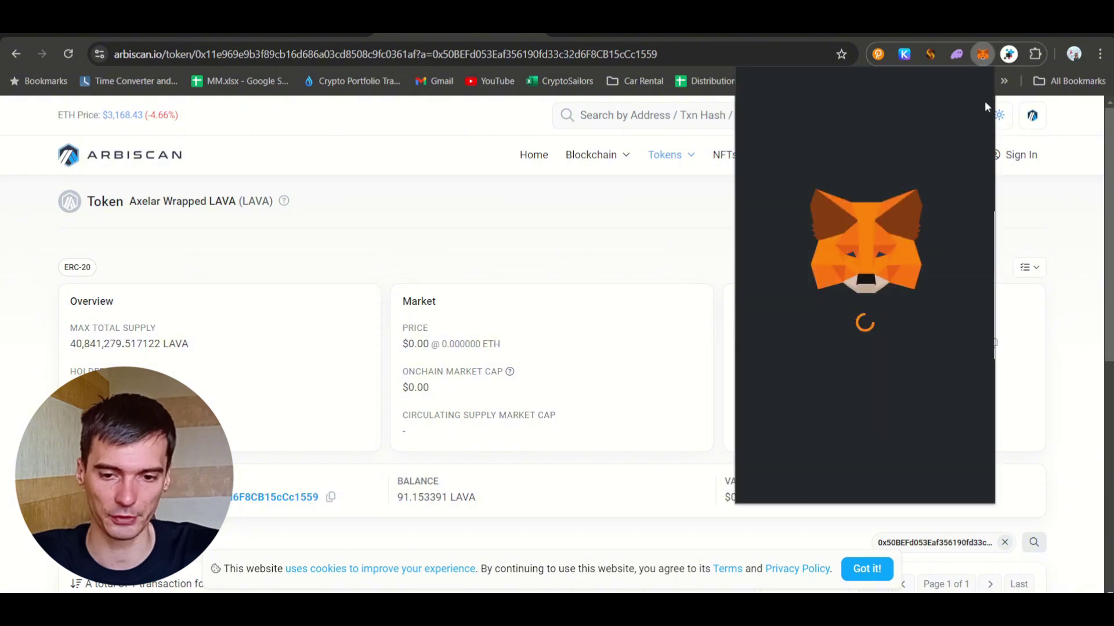
scroll(854, 249, down, 3)
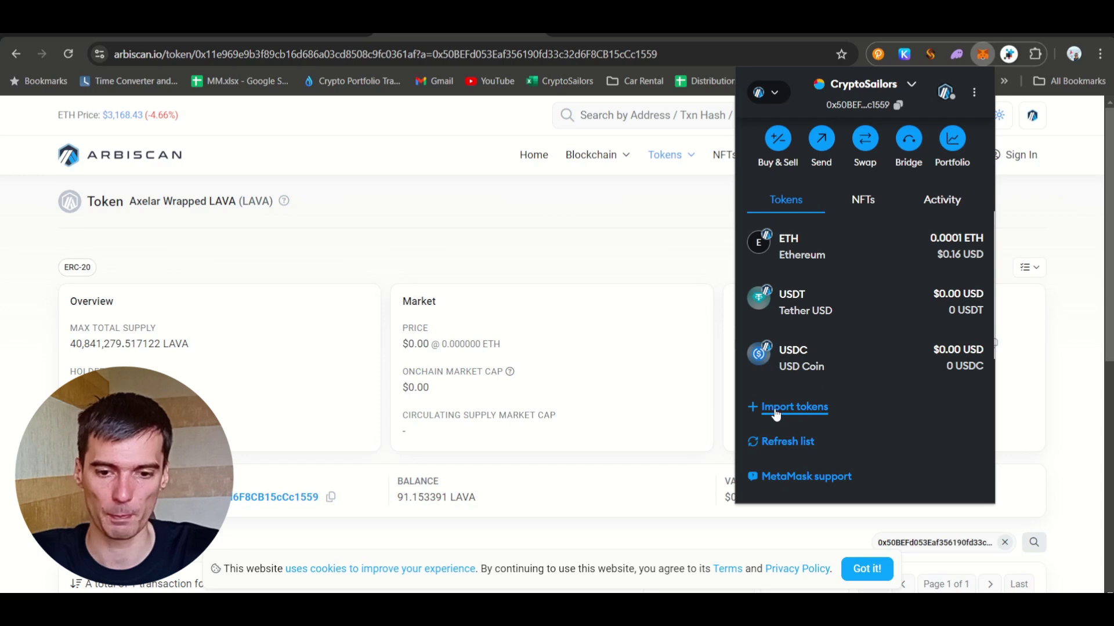
click(776, 409)
click(793, 307)
key(ctrl+v)
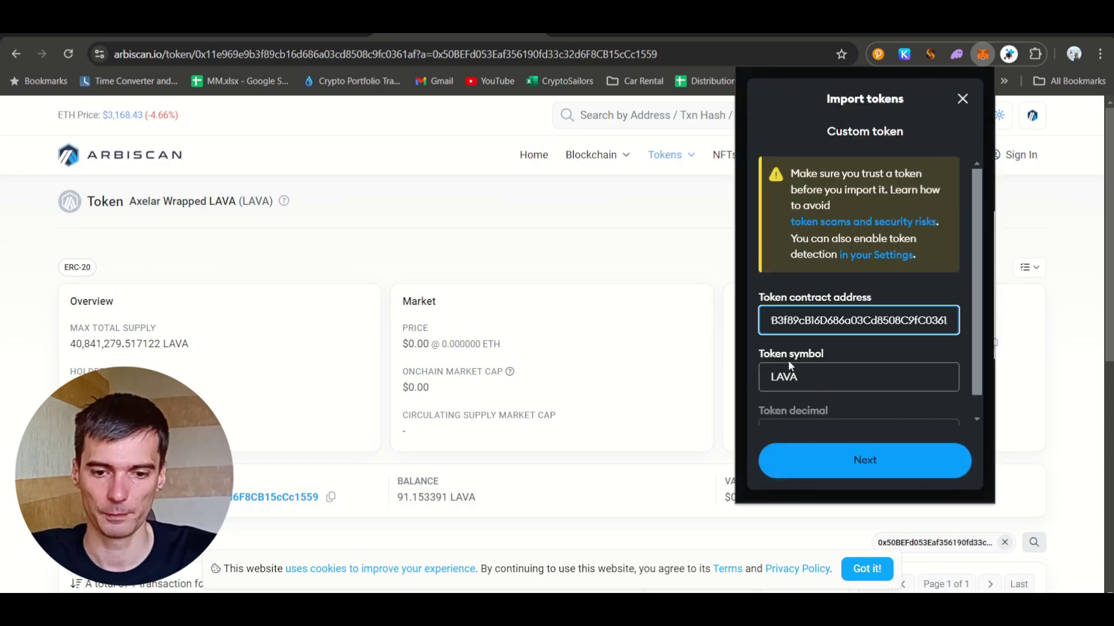
scroll(790, 373, down, 1)
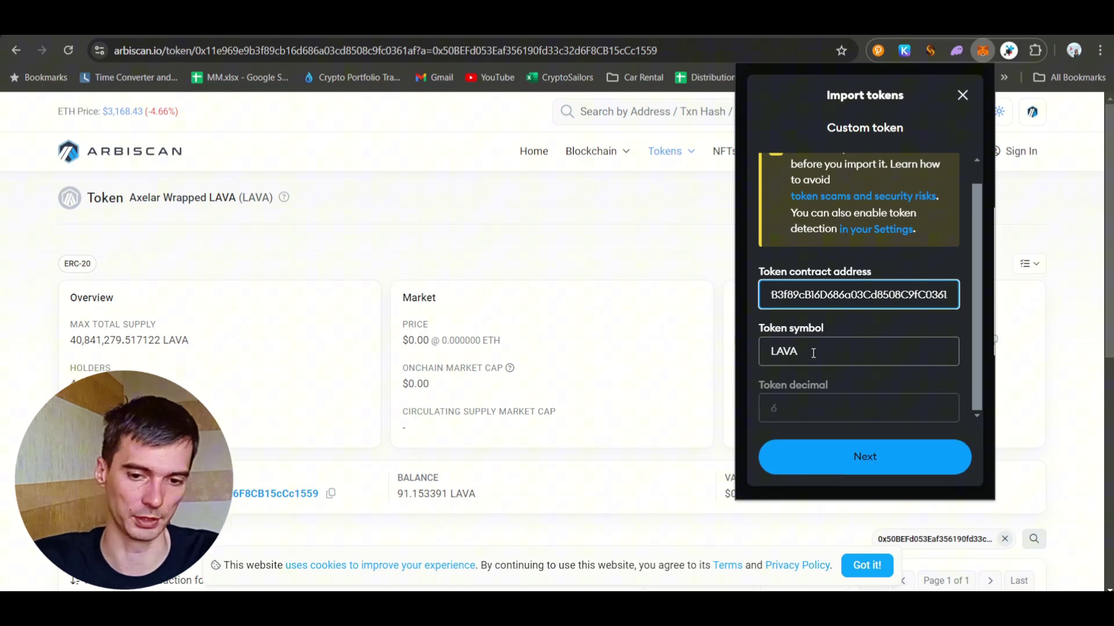
click(875, 468)
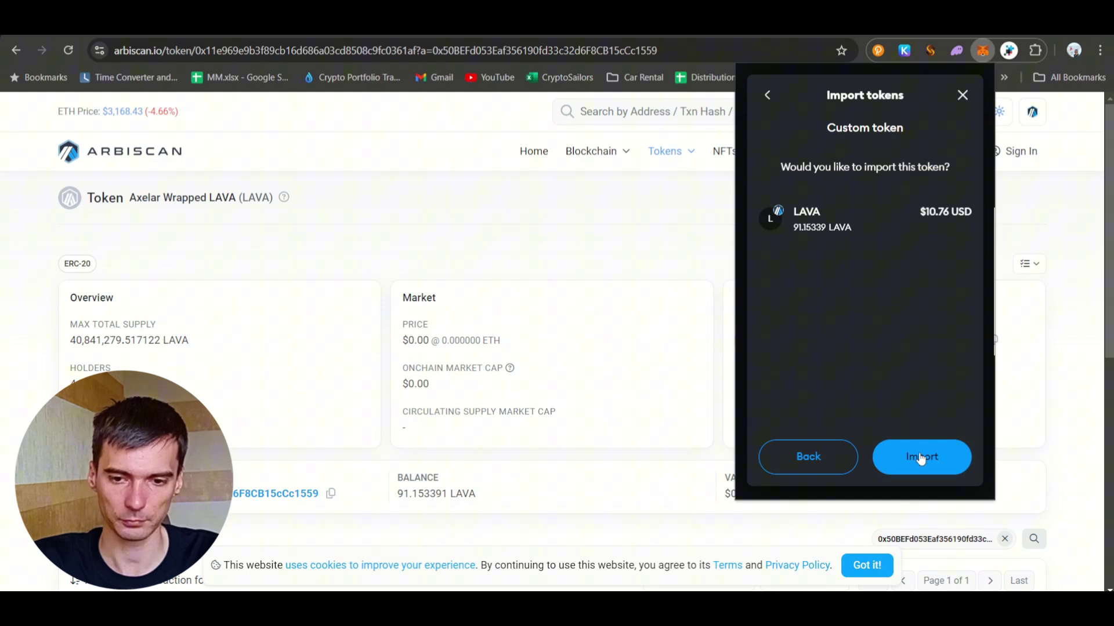
click(923, 464)
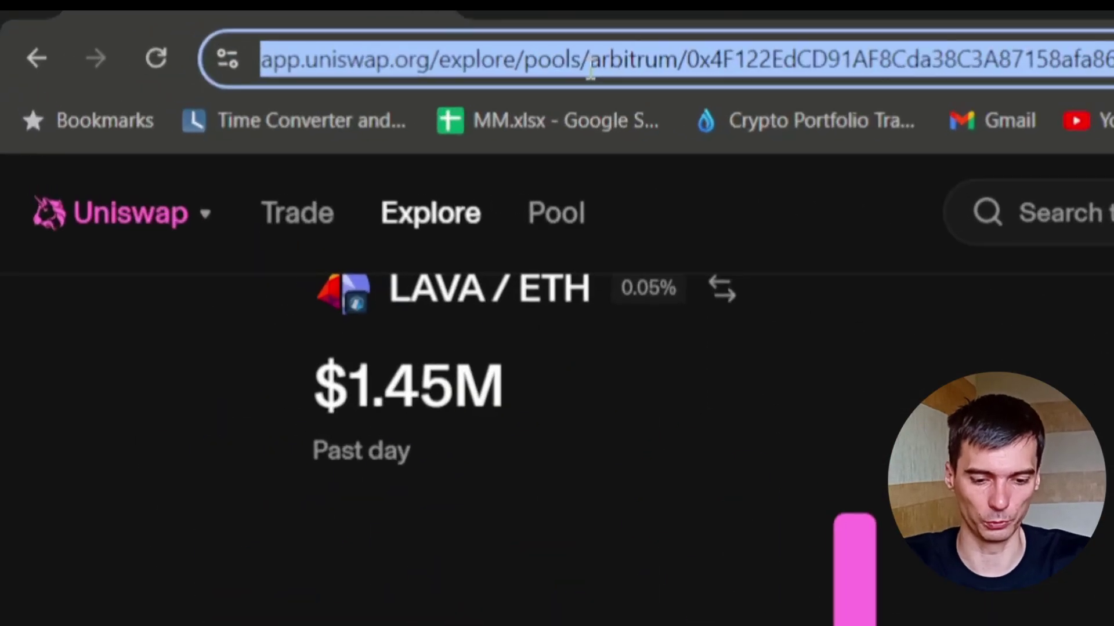
Load app.squidrouter.com and choose Arbitrum as the source chain.
text(aa)
key(BackSpace)
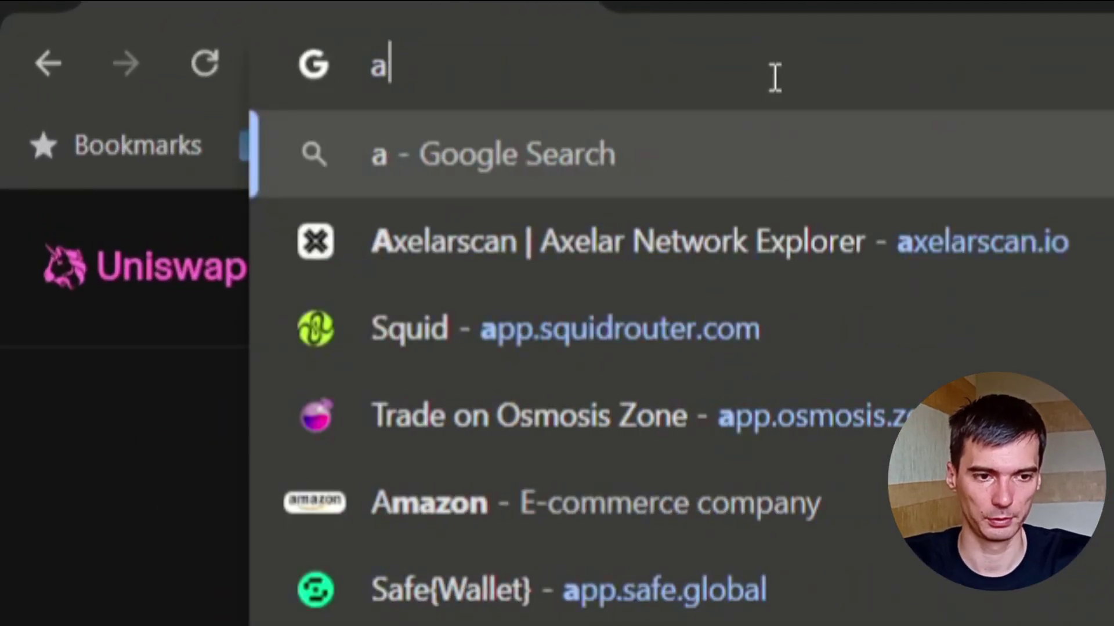
text(pp.)
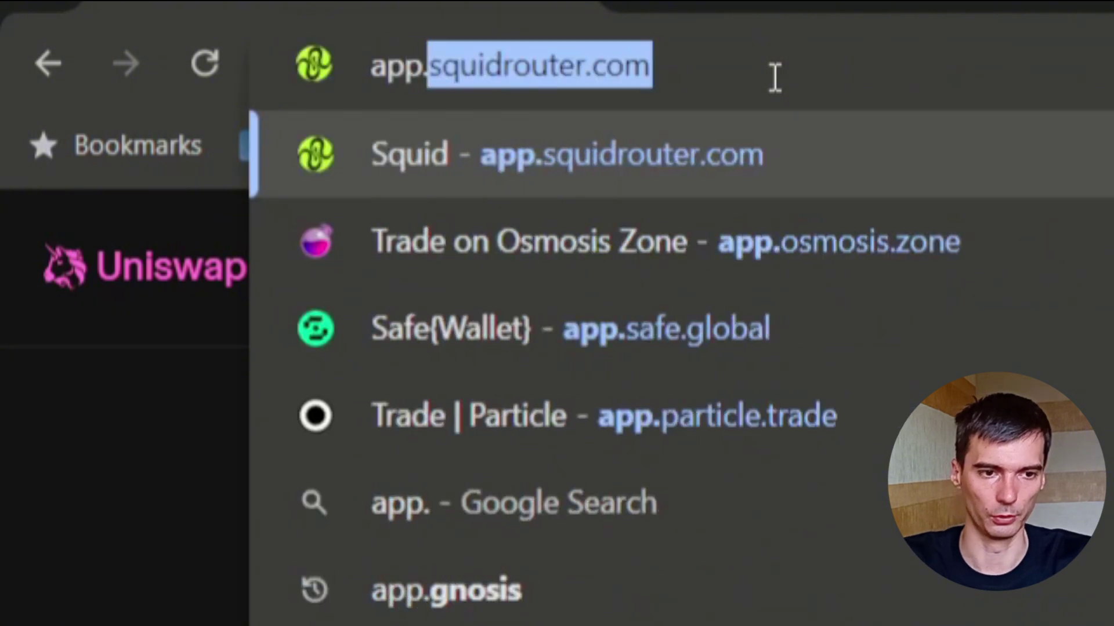
key(Return)
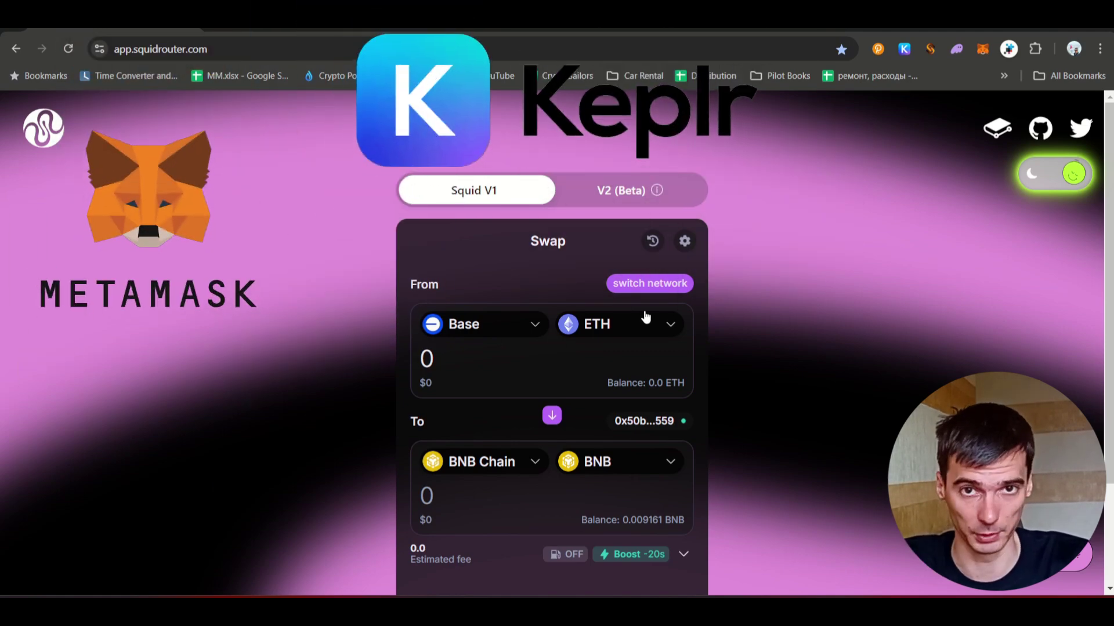
click(496, 332)
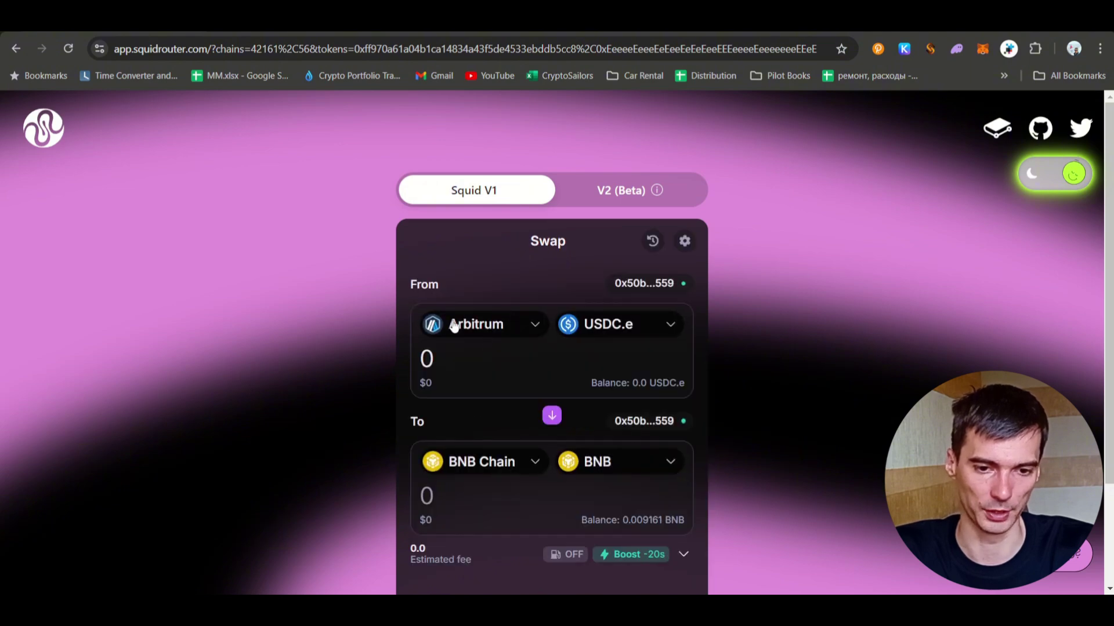
Choose LAVA as the token to send and Lava as the destination chain.
click(671, 336)
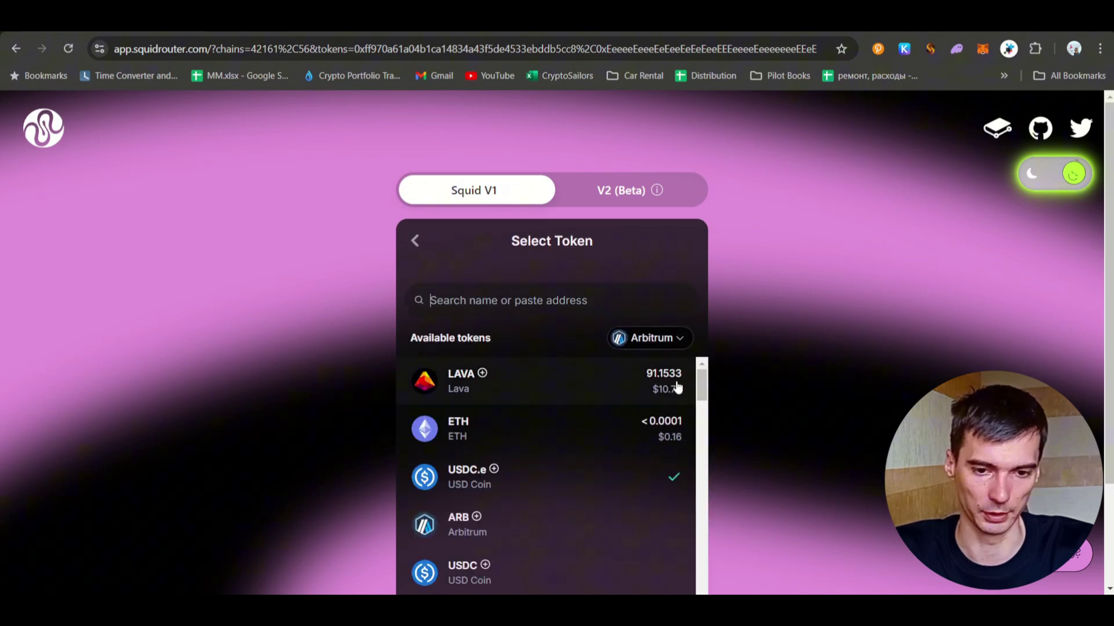
click(658, 387)
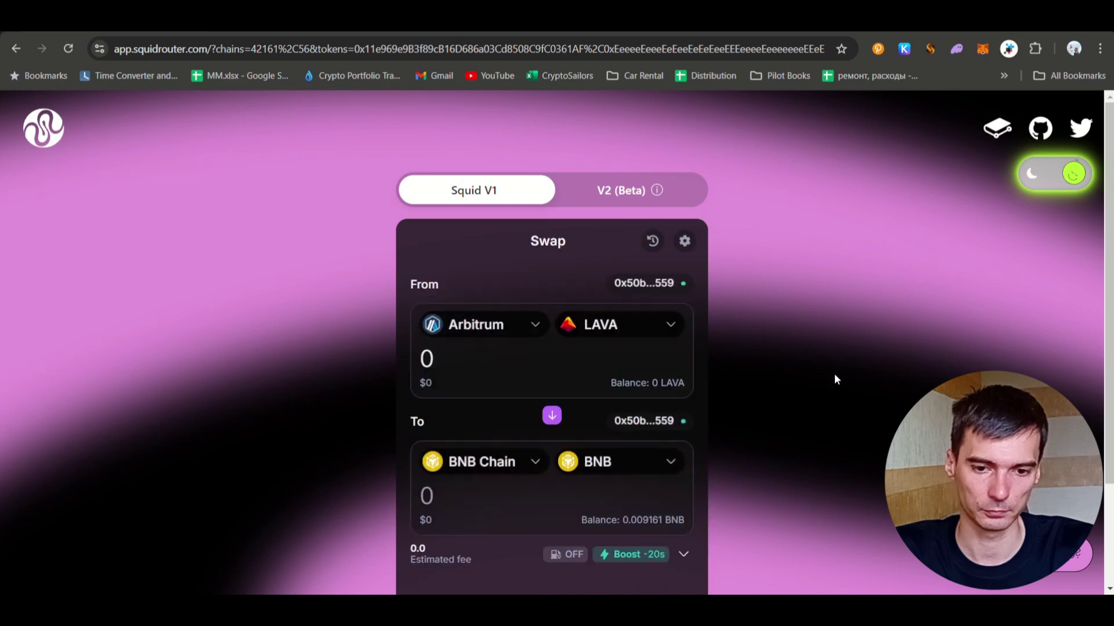
scroll(589, 348, down, 2)
click(497, 335)
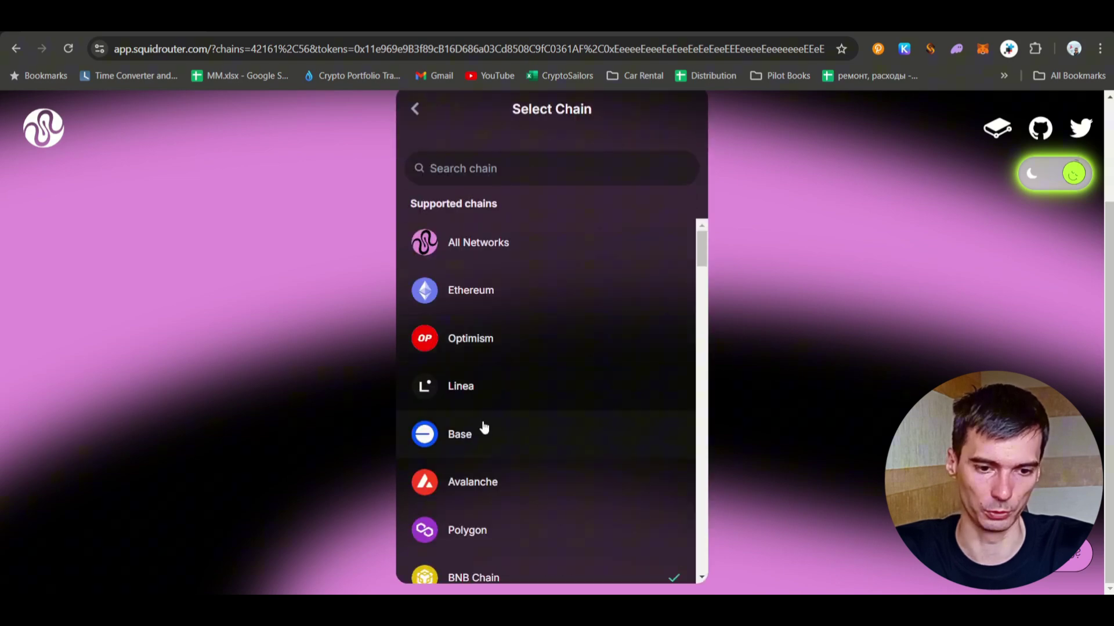
scroll(477, 430, down, 2)
scroll(478, 483, up, 2)
click(469, 170)
text(lava)
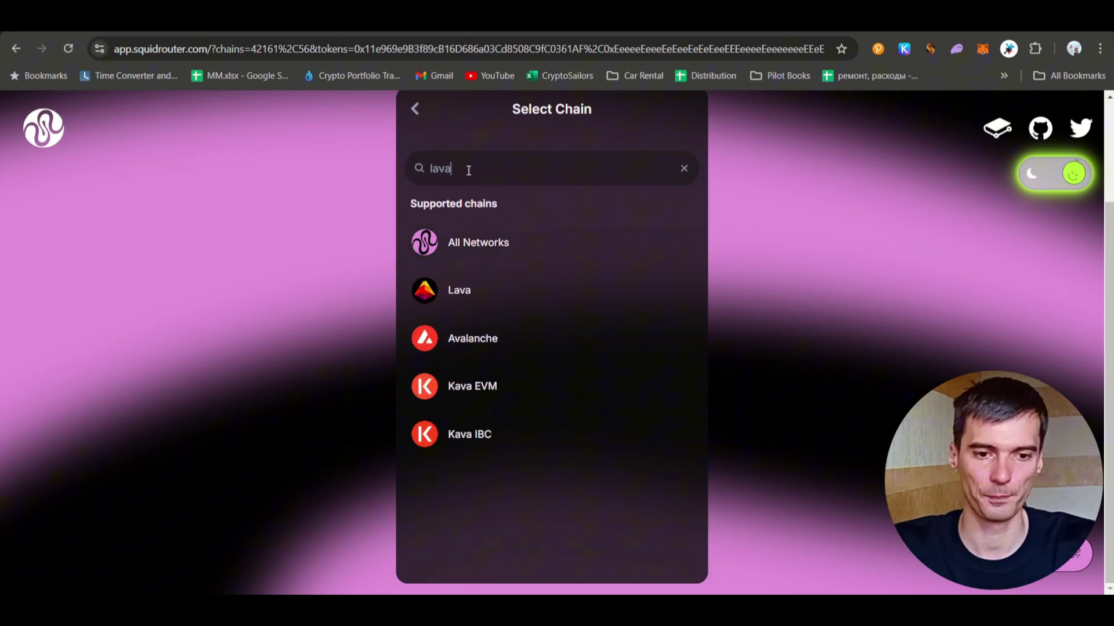
click(488, 291)
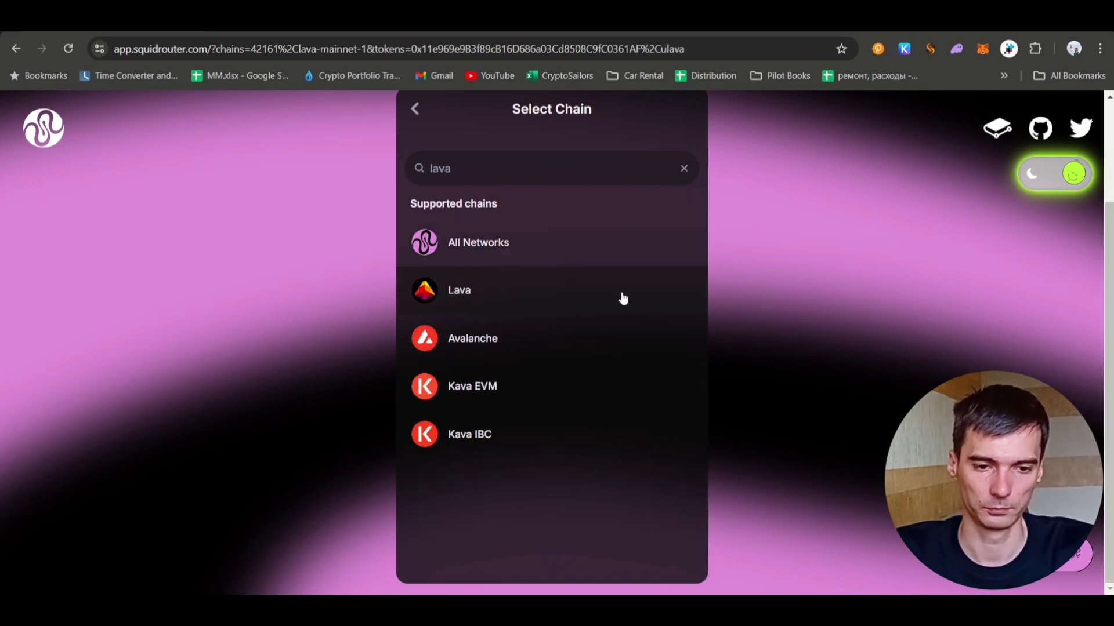
Set unlocked Keplr as the receiving wallet and fill in the full 91.153391 LAVA.
scroll(641, 315, up, 2)
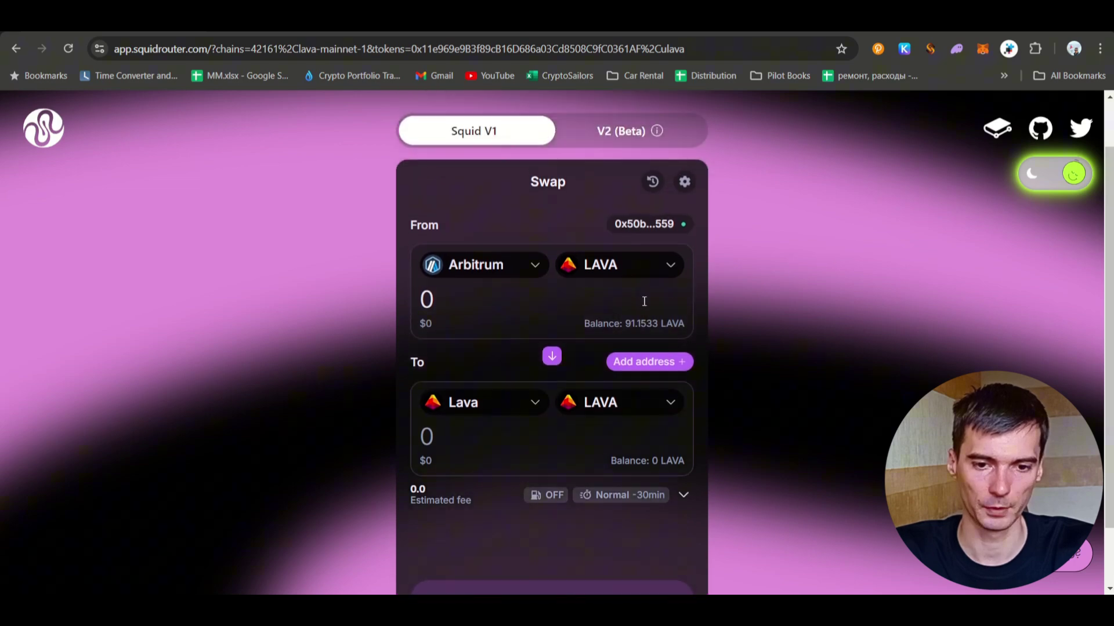
click(659, 370)
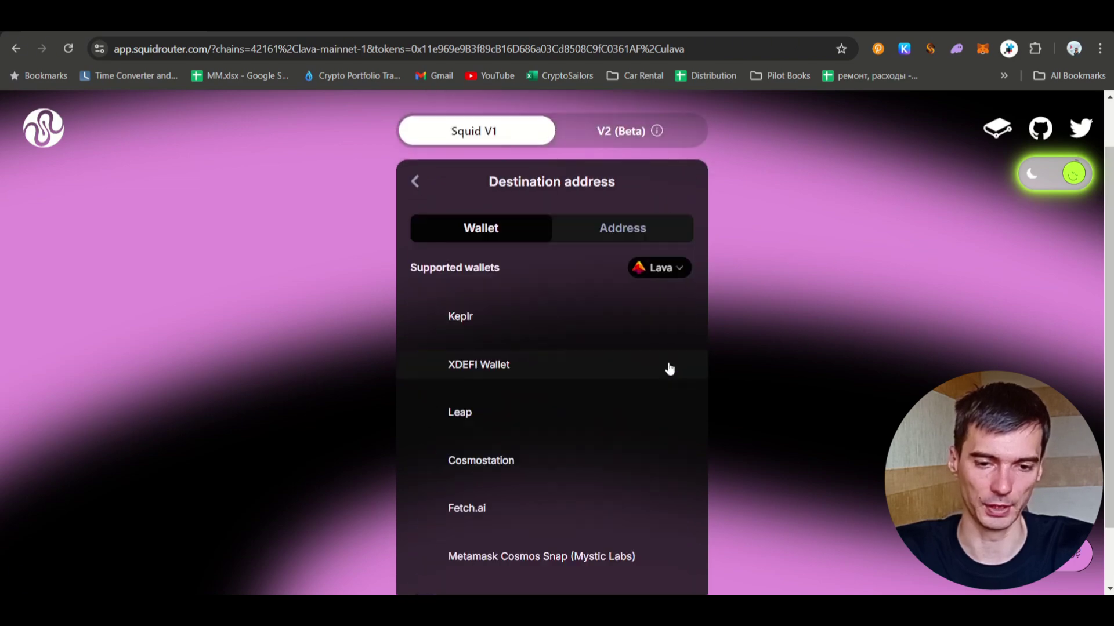
click(453, 328)
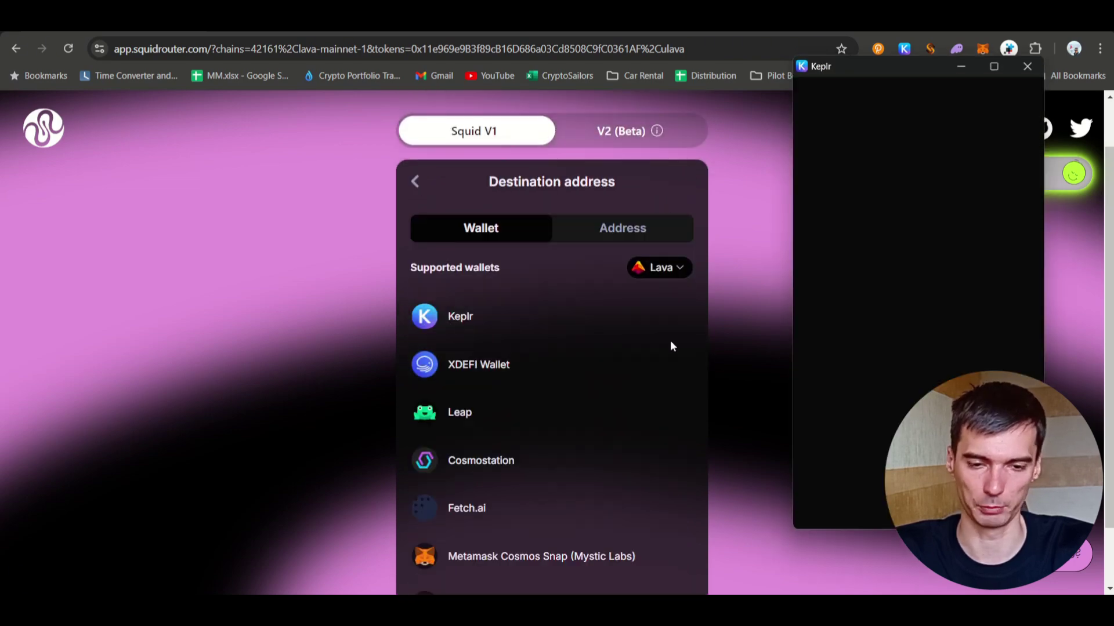
key(Return)
click(649, 323)
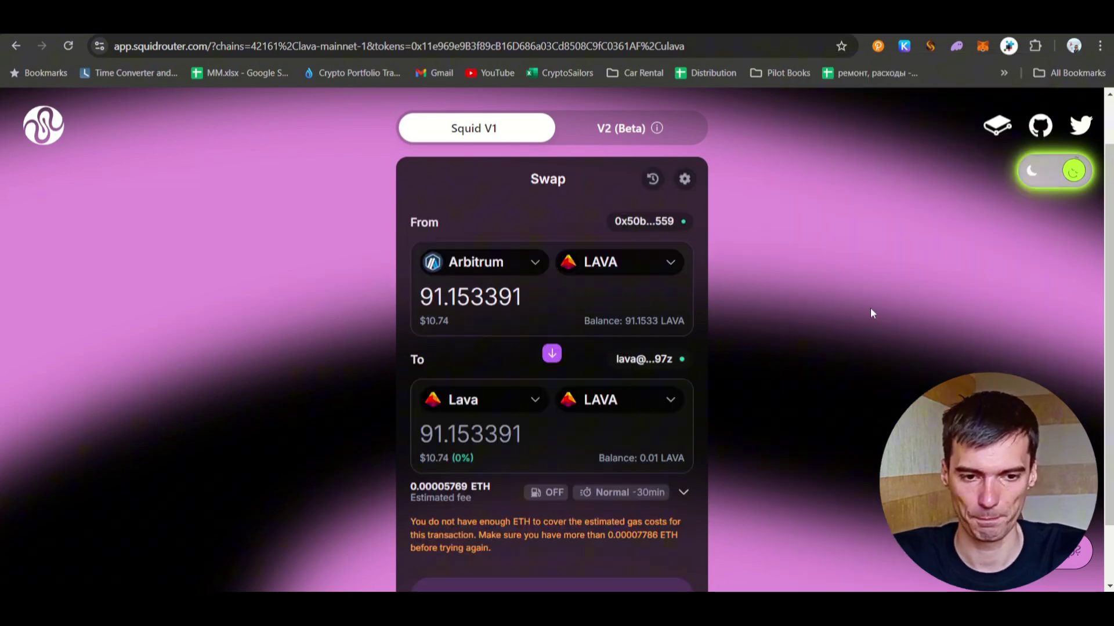
scroll(870, 313, down, 1)
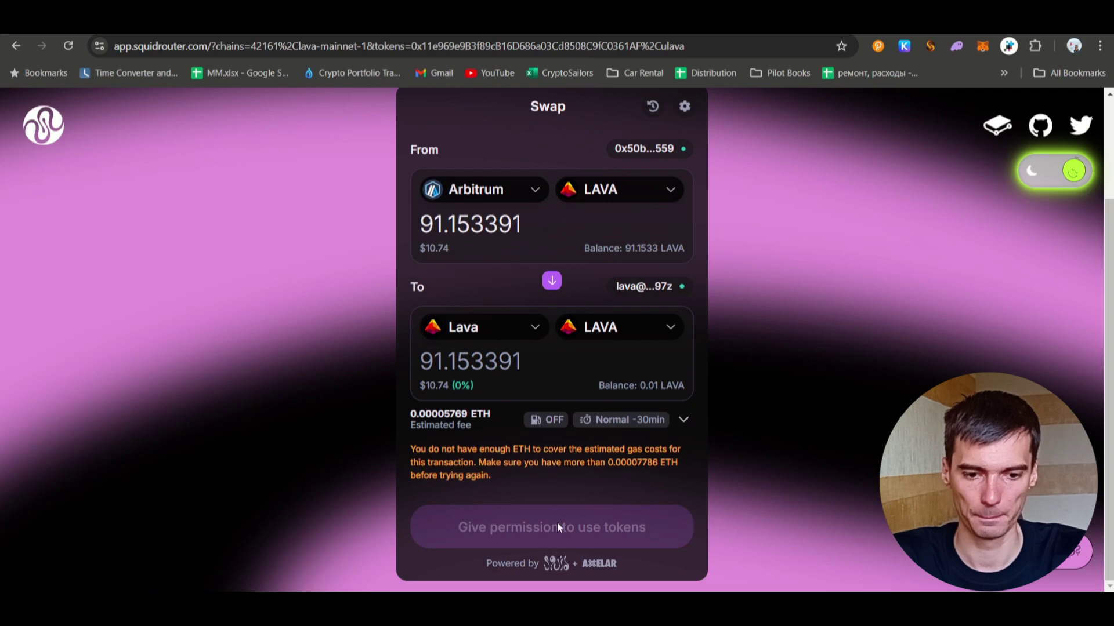
Approve a 91.153391 LAVA spending cap for Squid Router in MetaMask.
click(566, 540)
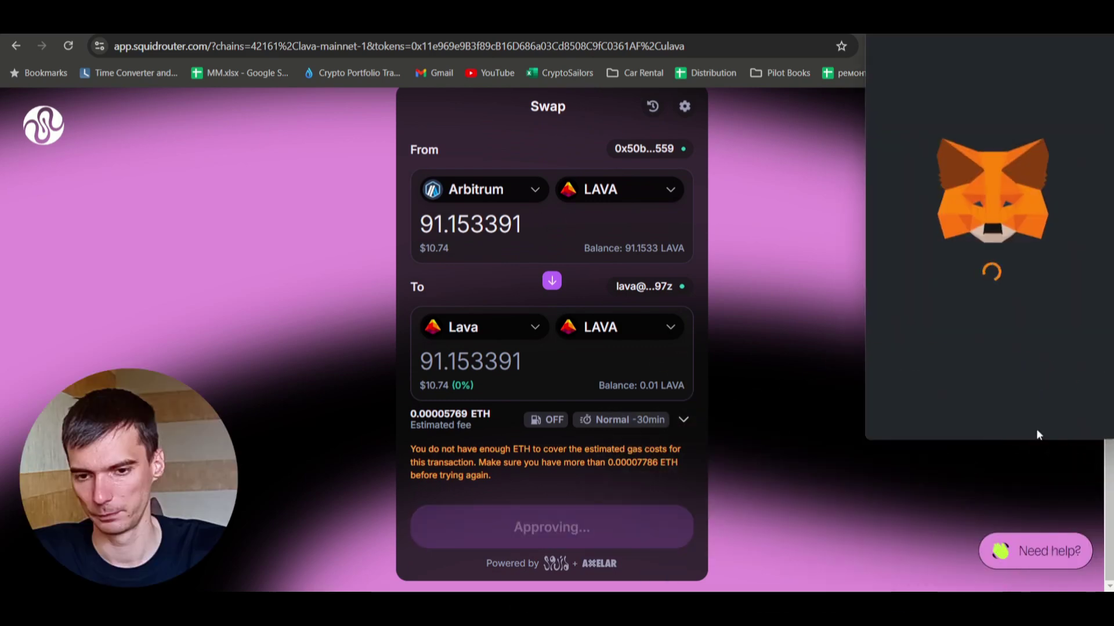
scroll(1053, 337, down, 3)
click(1053, 413)
click(1053, 417)
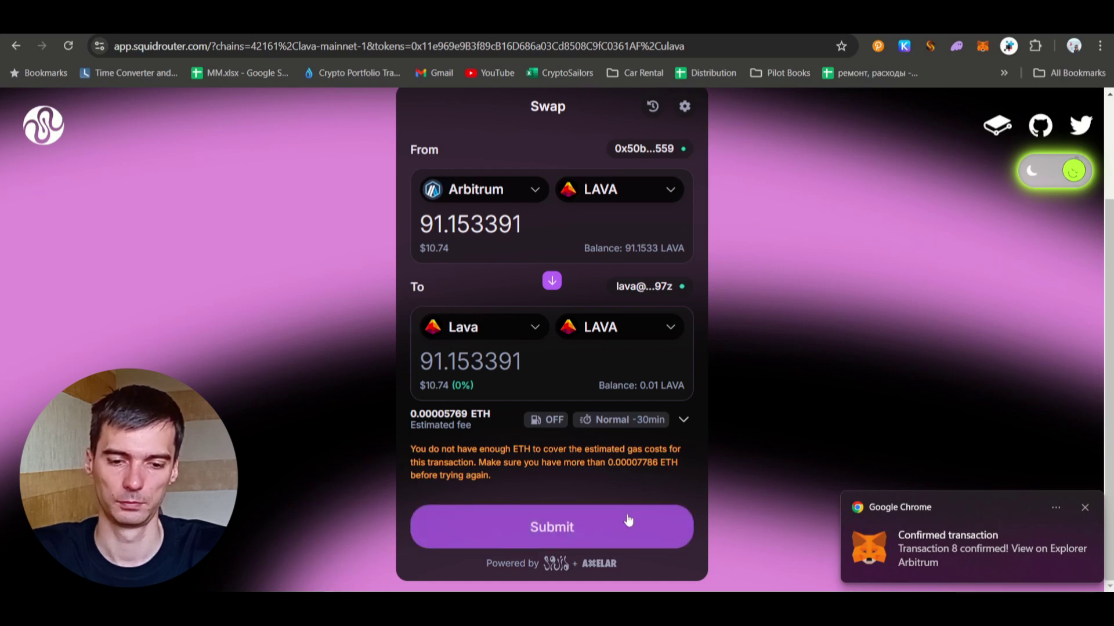
Submit the Arbitrum-to-Lava transfer and review the MetaMask request.
click(565, 527)
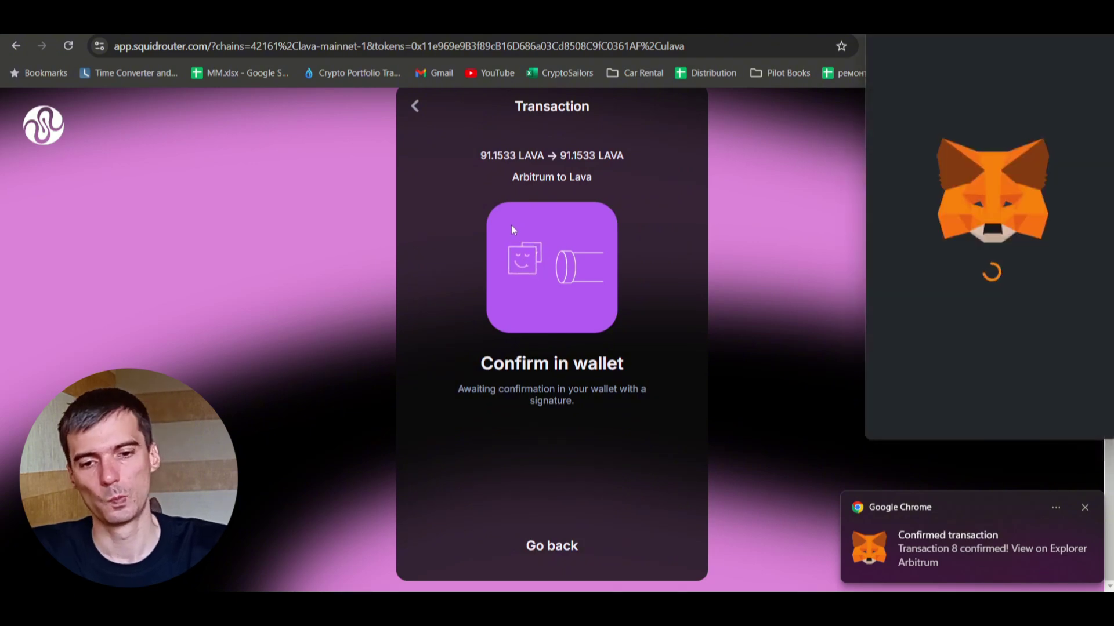
scroll(1053, 348, down, 5)
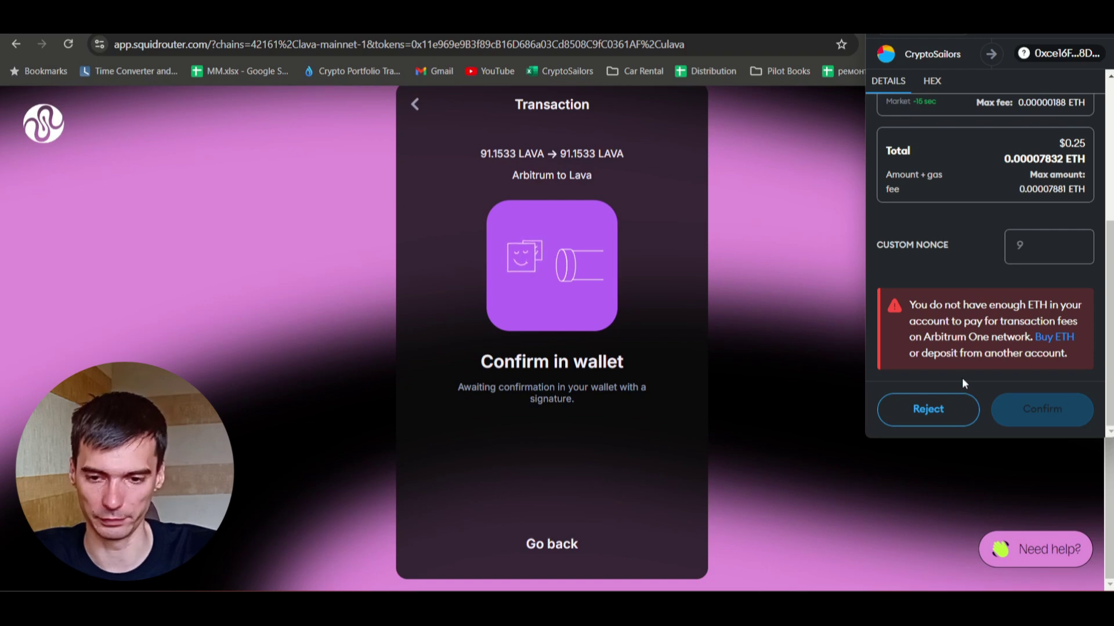
scroll(962, 378, up, 5)
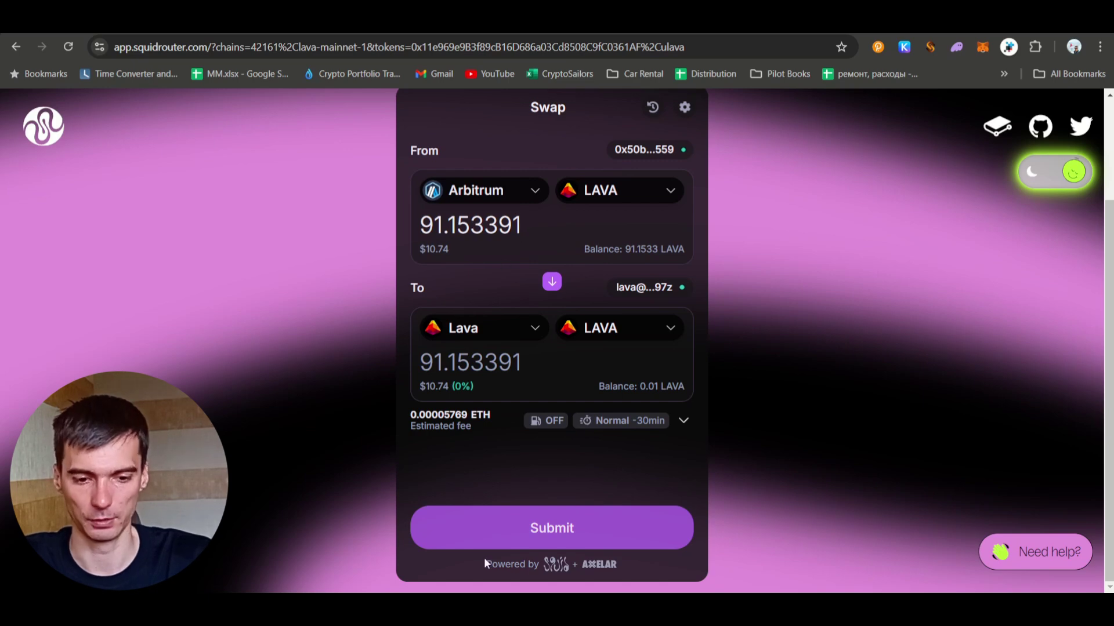
Resubmit the 91.1533 LAVA Arbitrum-to-Lava transfer and confirm it in MetaMask.
click(552, 528)
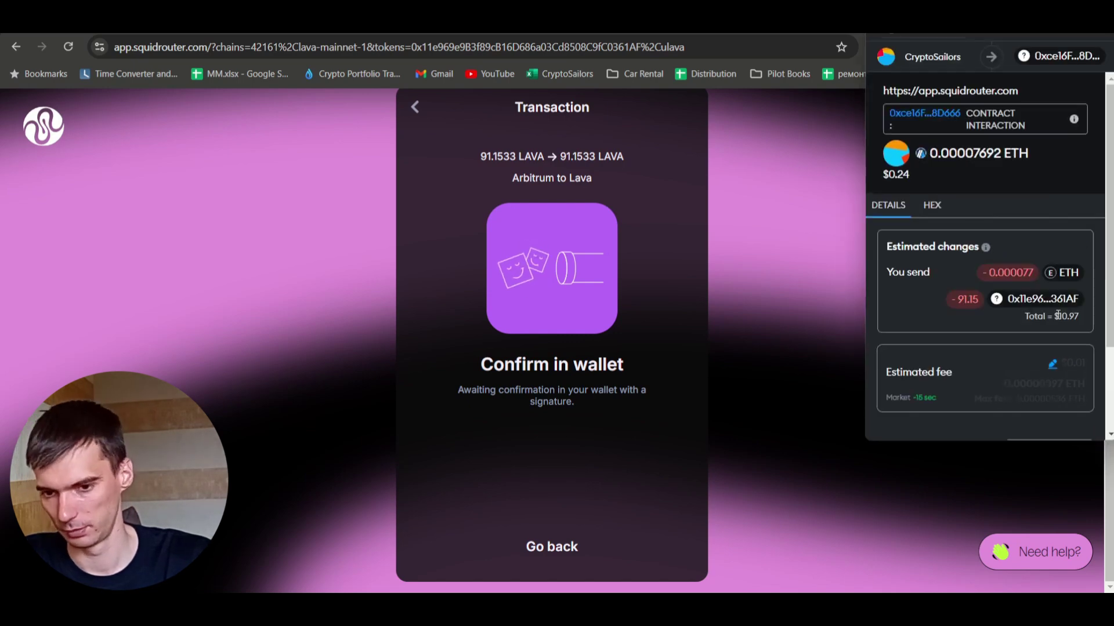
scroll(1055, 348, down, 2)
click(1047, 418)
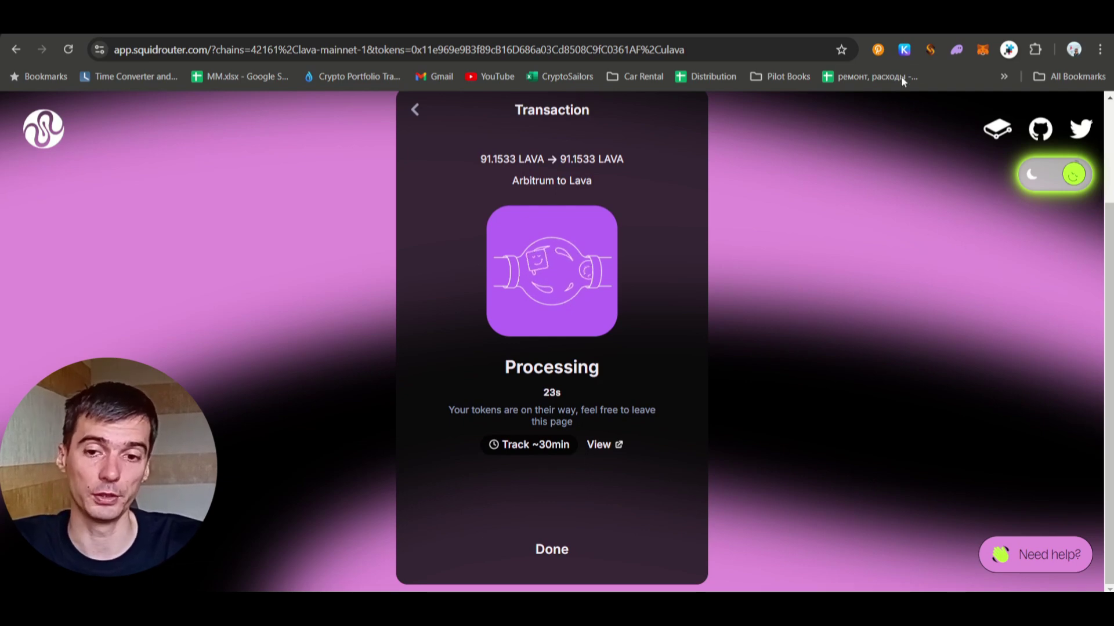
Open Keplr and search its assets for 'lav' to check for the bridged LAVA.
click(904, 51)
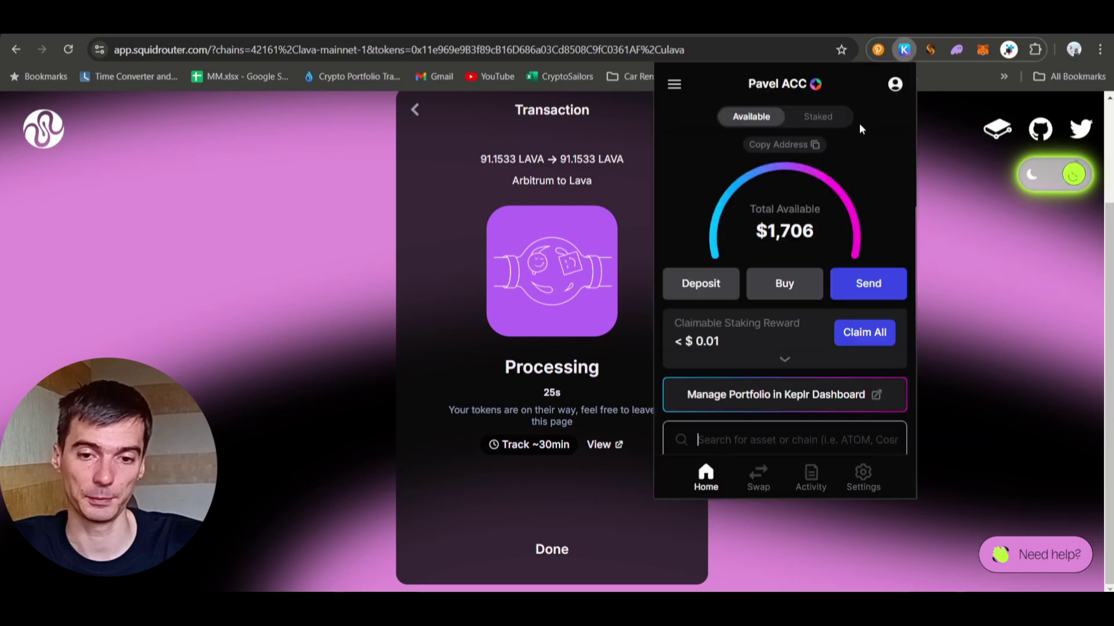
scroll(714, 336, down, 1)
scroll(715, 342, down, 5)
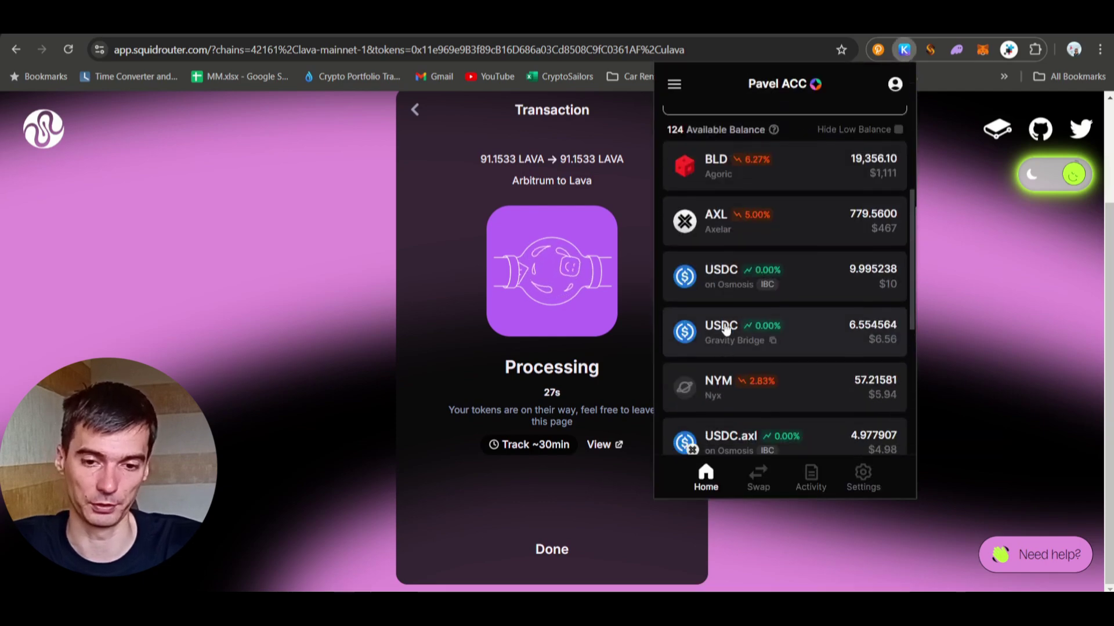
scroll(736, 296, up, 3)
click(735, 297)
text(lav)
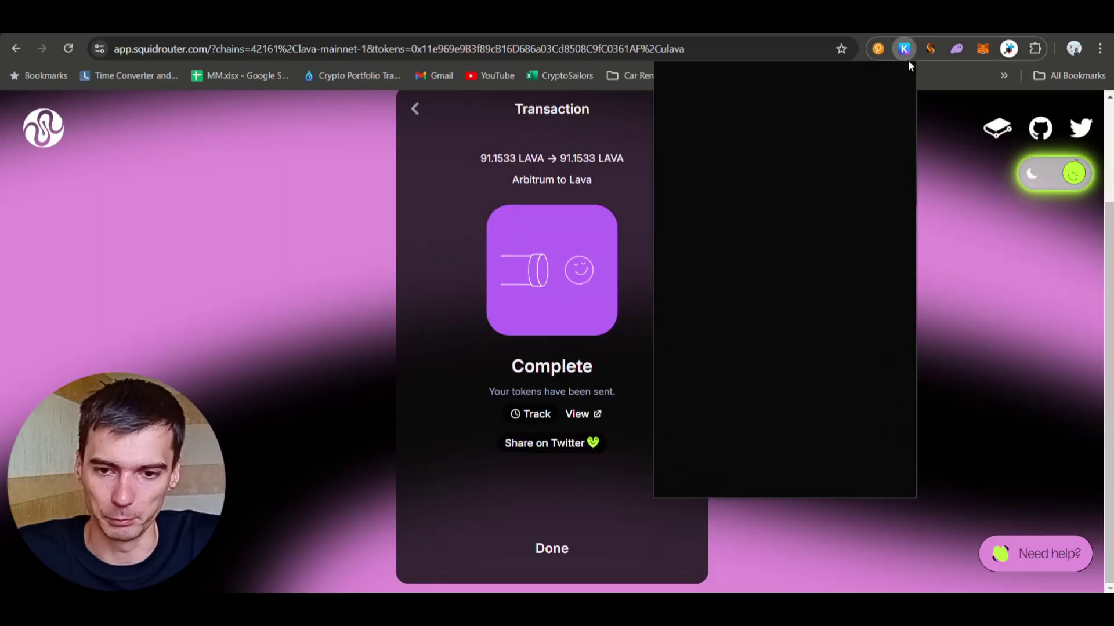
Filter Keplr's asset list with 'lava' to reveal the 91.16339 LAVA balance.
scroll(740, 261, down, 3)
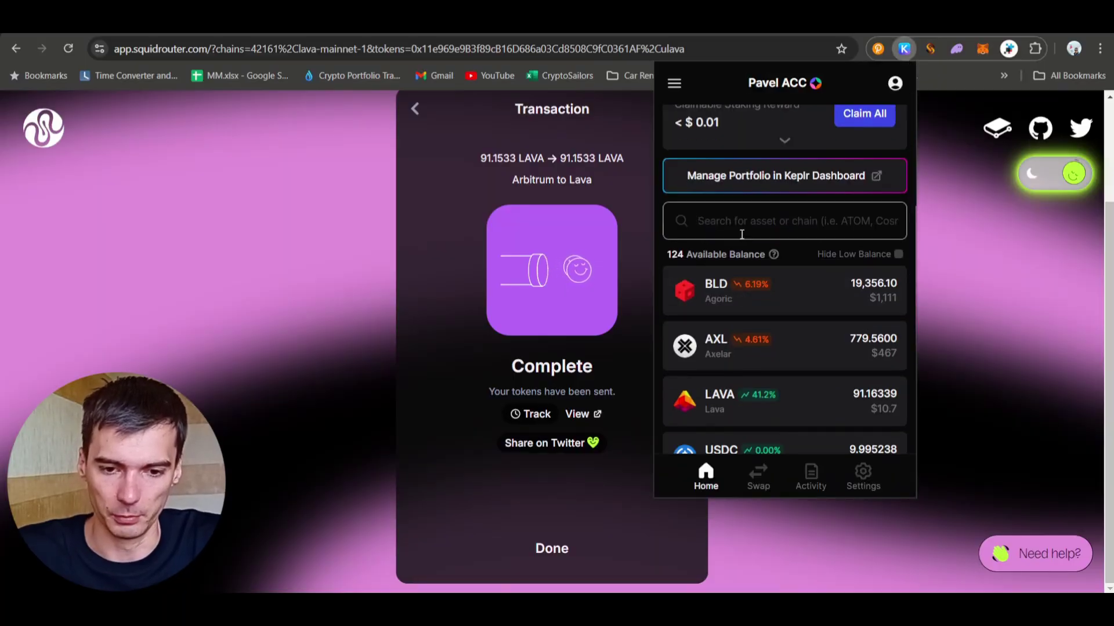
text(lava)
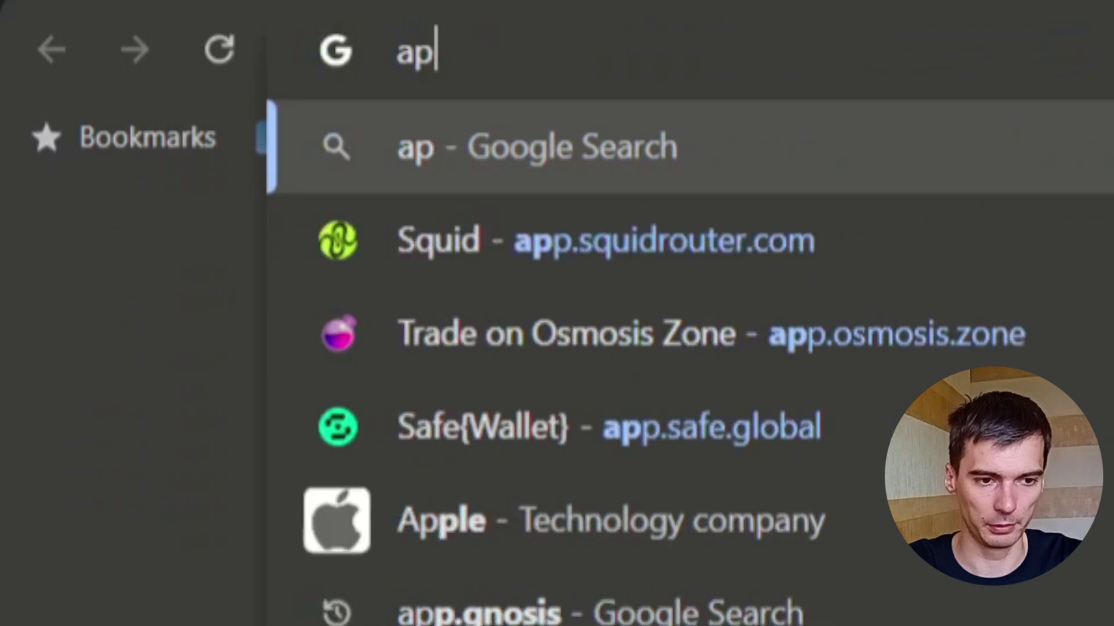
Load app.osmosis.zone, go to Swap and pick USDC as the token to swap into LAVA.
text(.os)
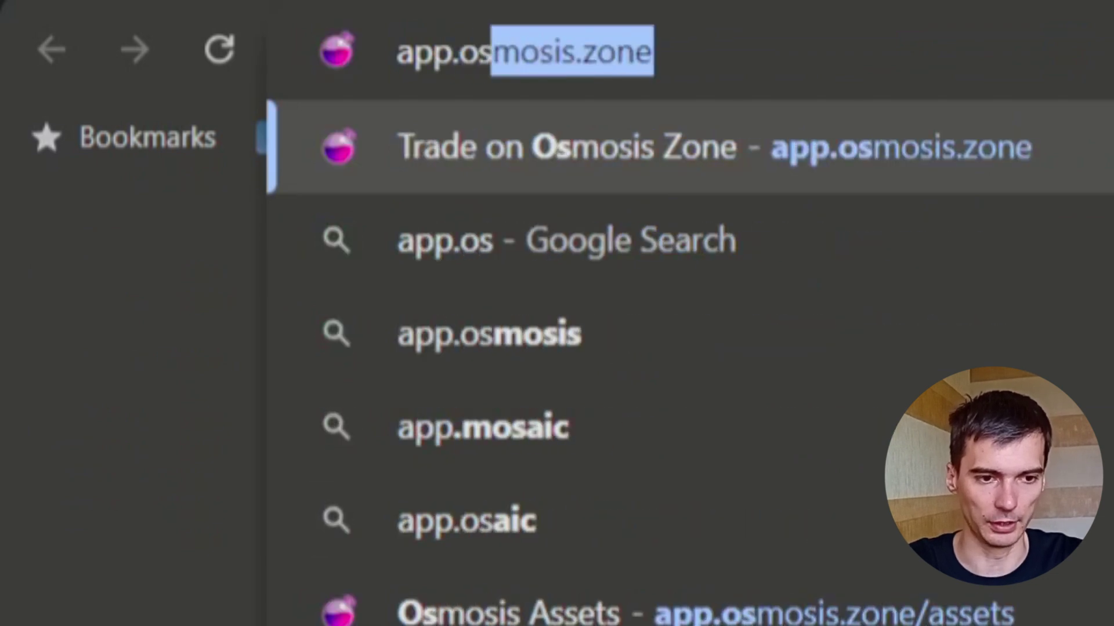
key(Return)
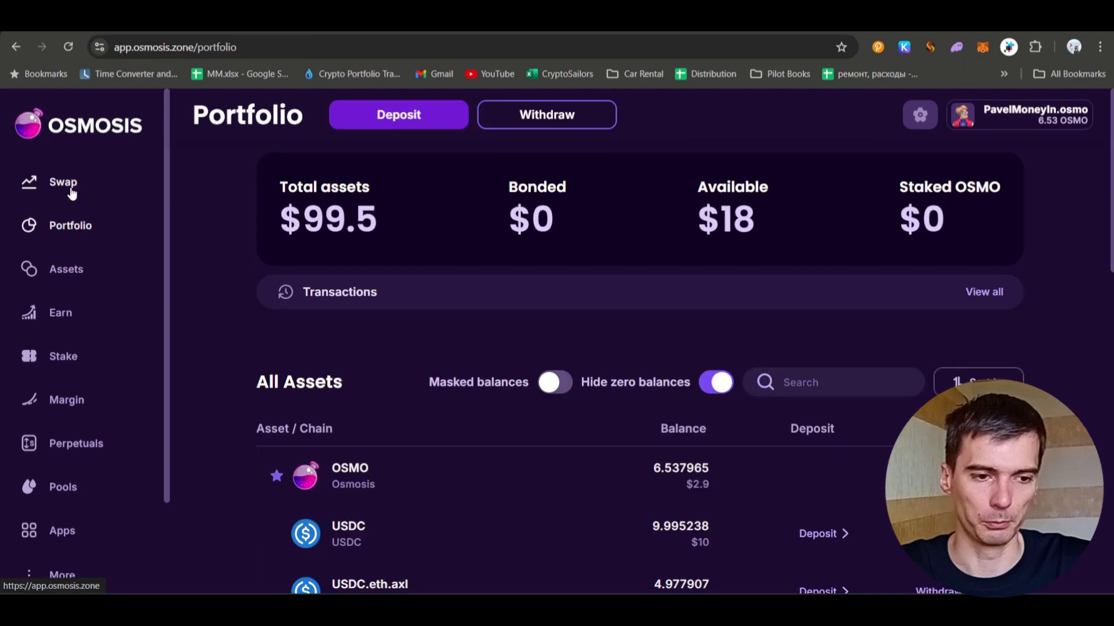
click(64, 183)
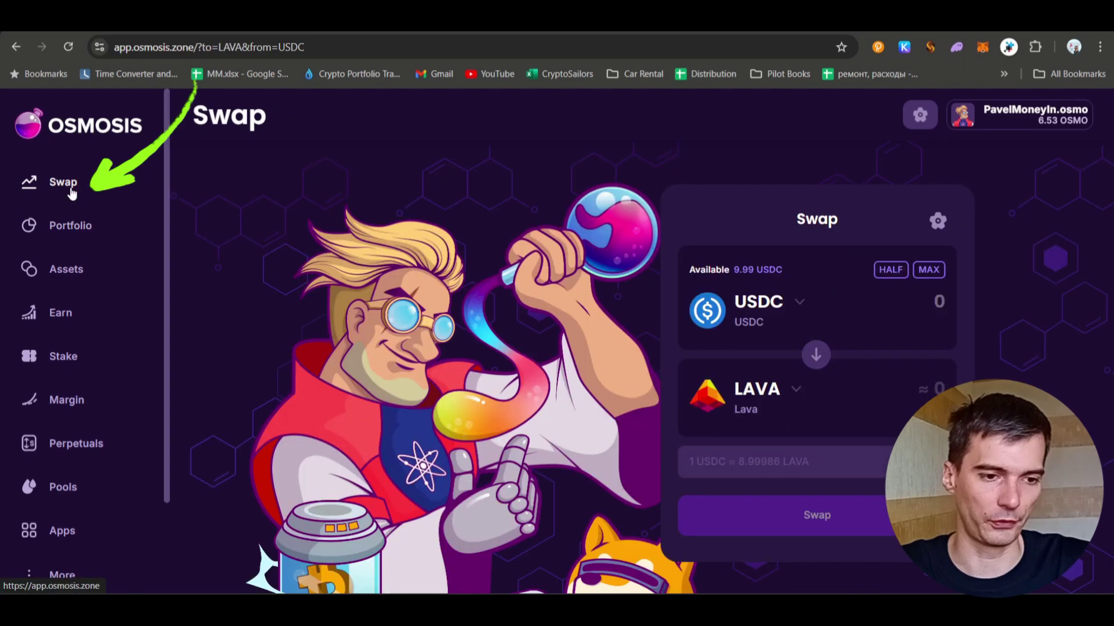
click(757, 308)
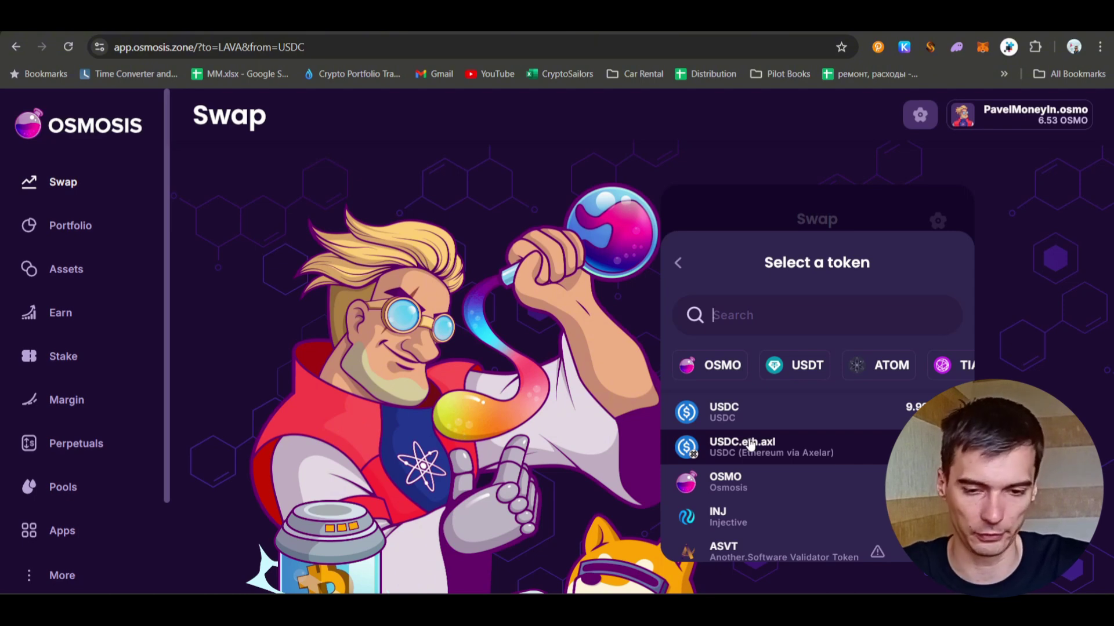
scroll(748, 444, down, 2)
scroll(746, 443, up, 2)
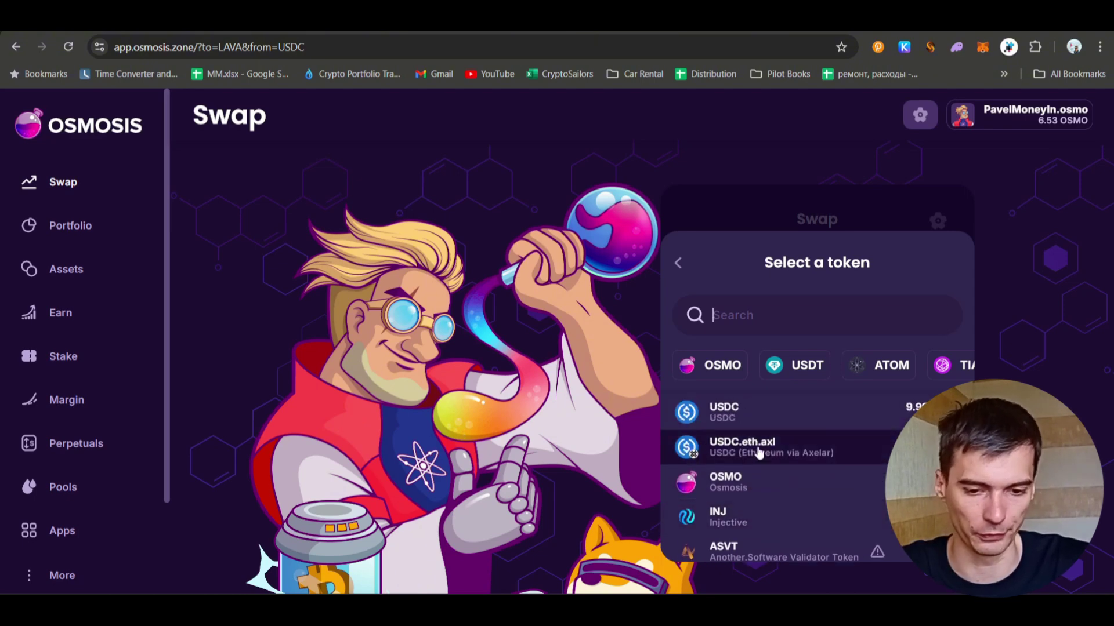
scroll(759, 453, down, 3)
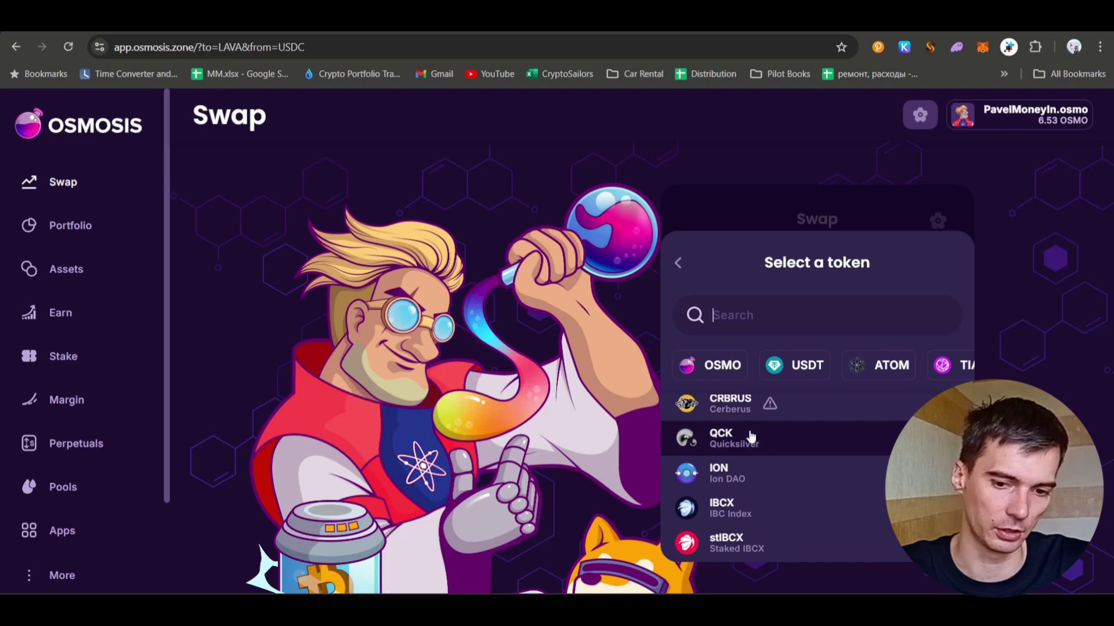
scroll(749, 436, up, 3)
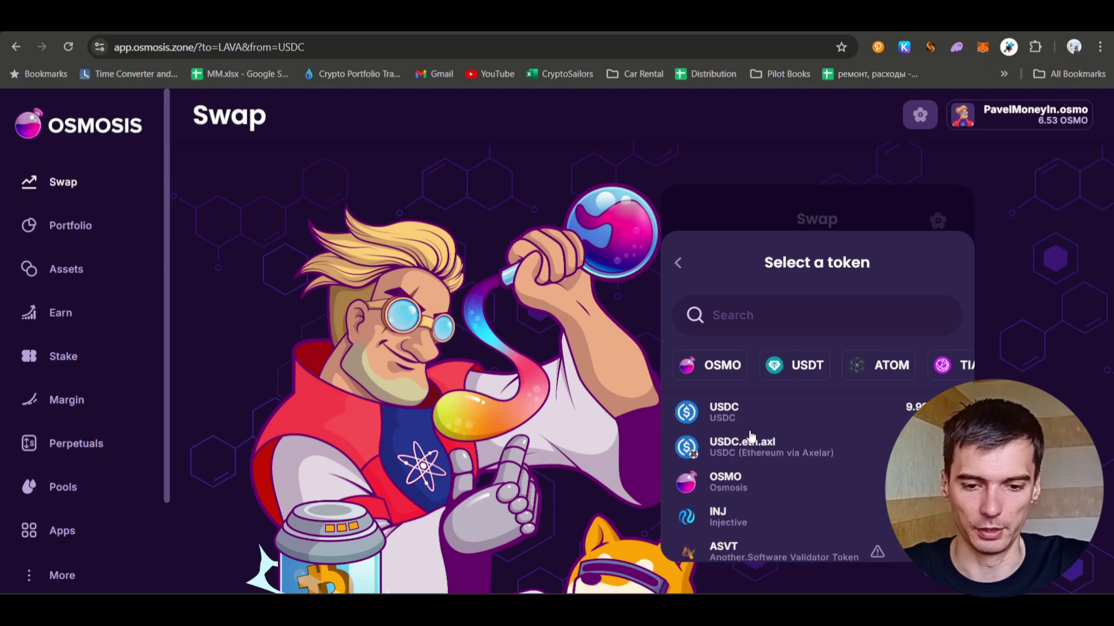
Swap the full 9.995238 USDC for about 89.9 LAVA, approving in Keplr.
click(857, 418)
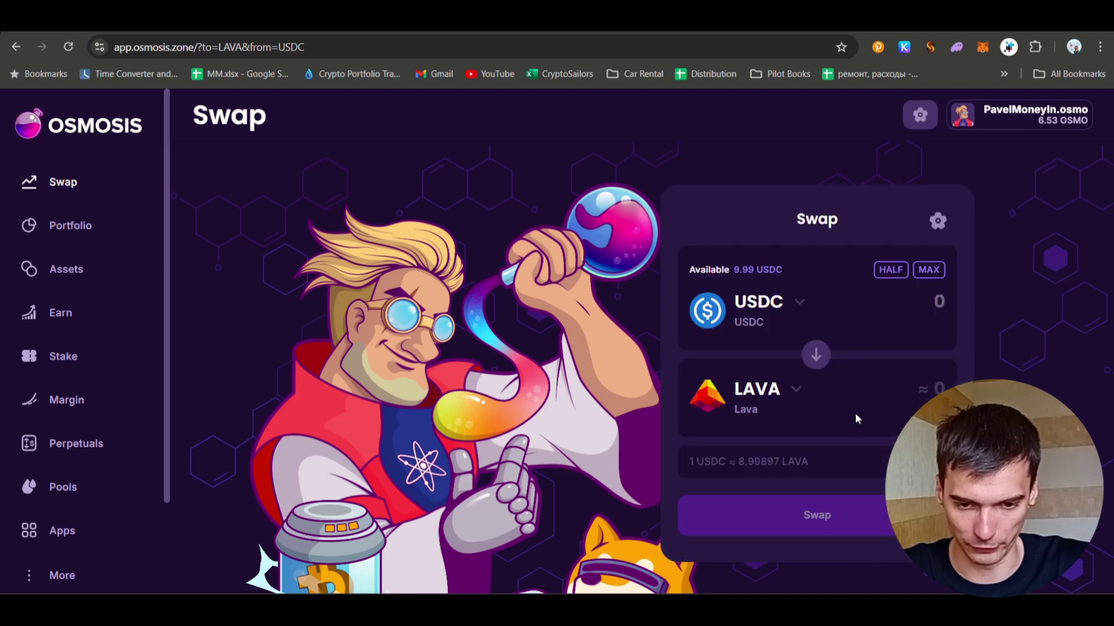
click(929, 273)
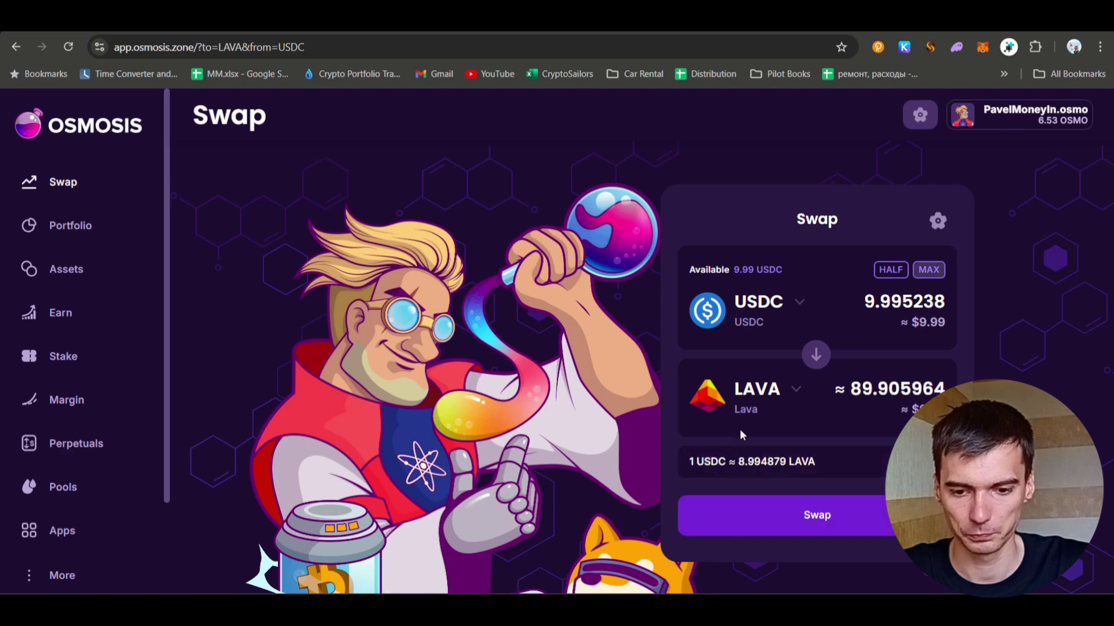
drag(854, 390, 928, 390)
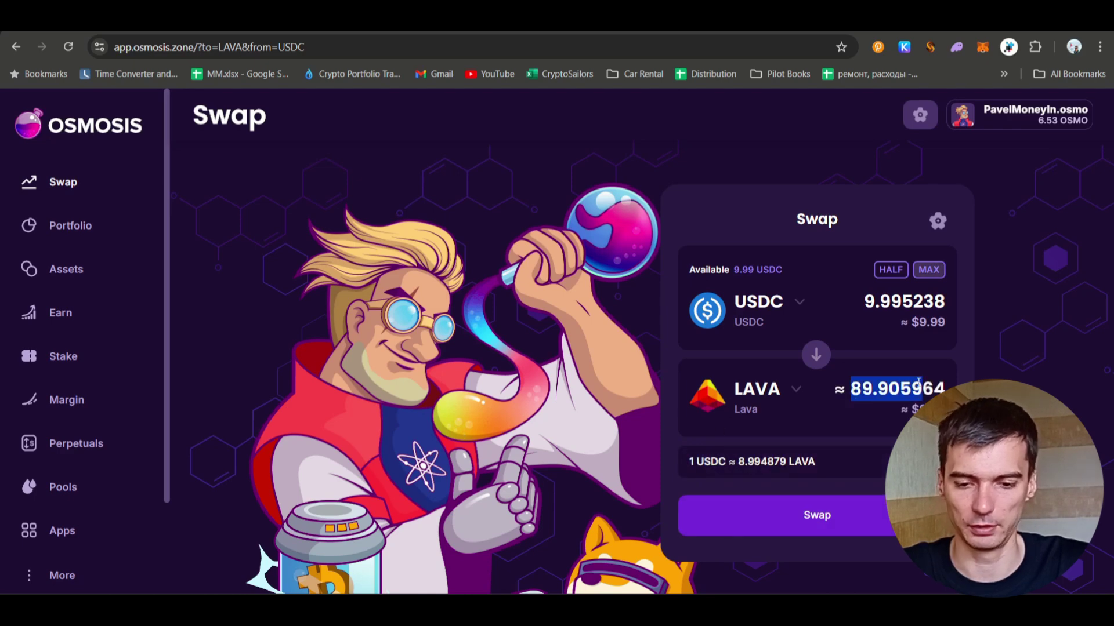
click(845, 518)
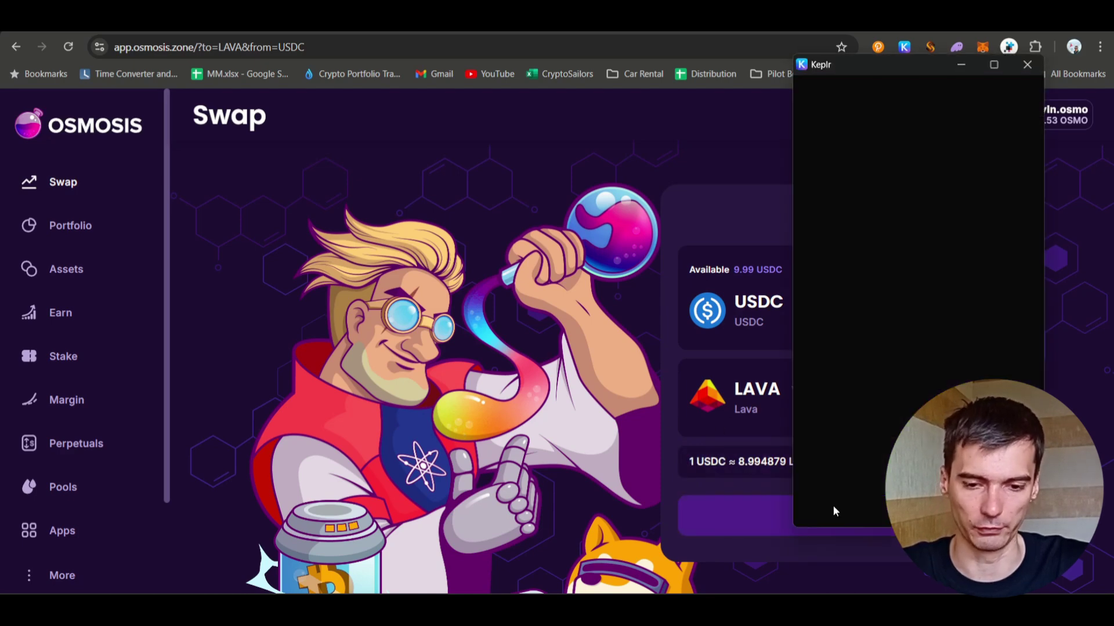
click(845, 503)
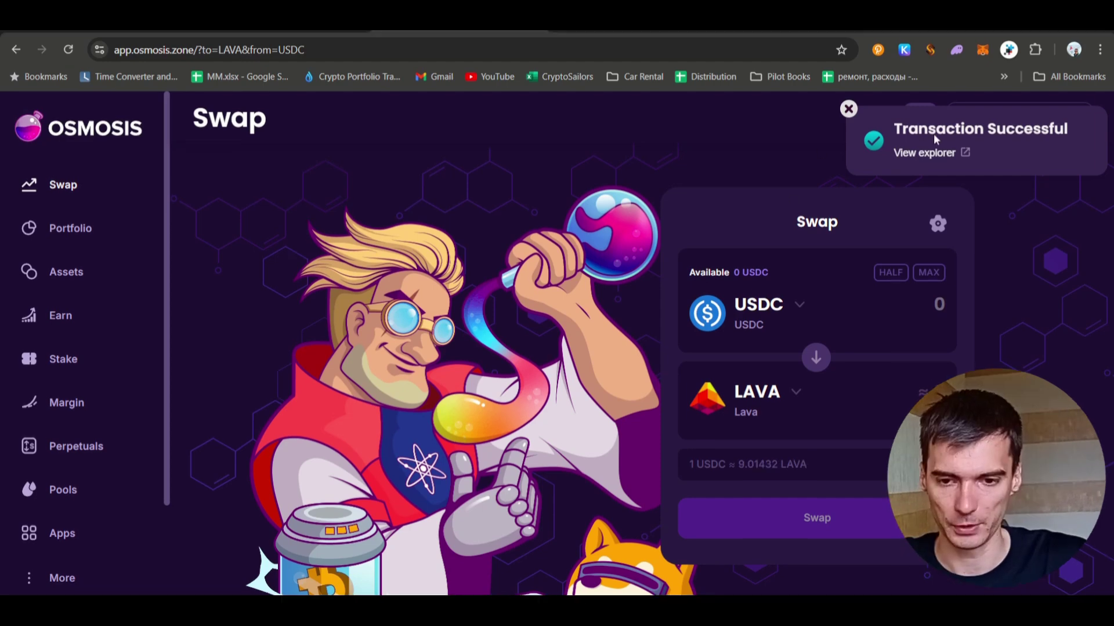
Withdraw the full 90.142203 LAVA from Osmosis to Lava via IBC, approving in Keplr.
click(66, 230)
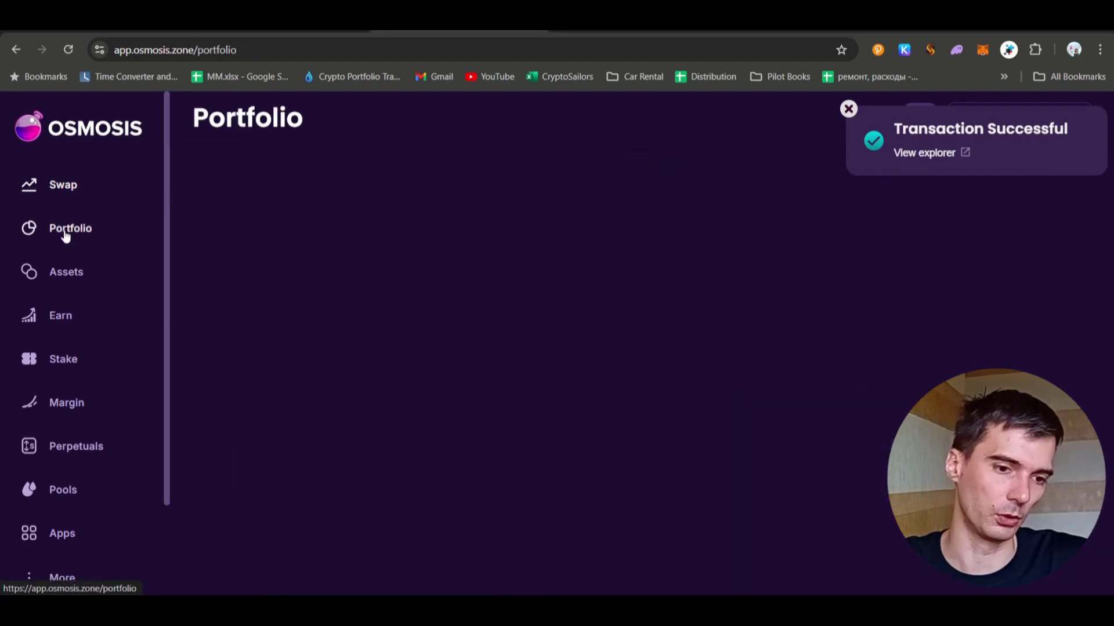
scroll(287, 483, down, 1)
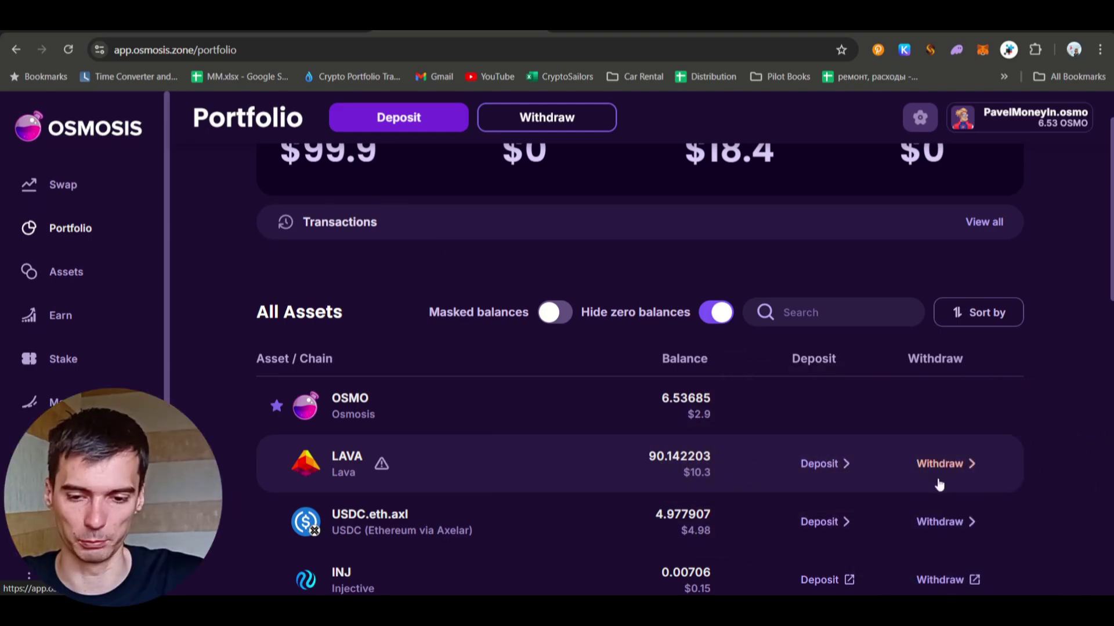
click(938, 467)
click(746, 373)
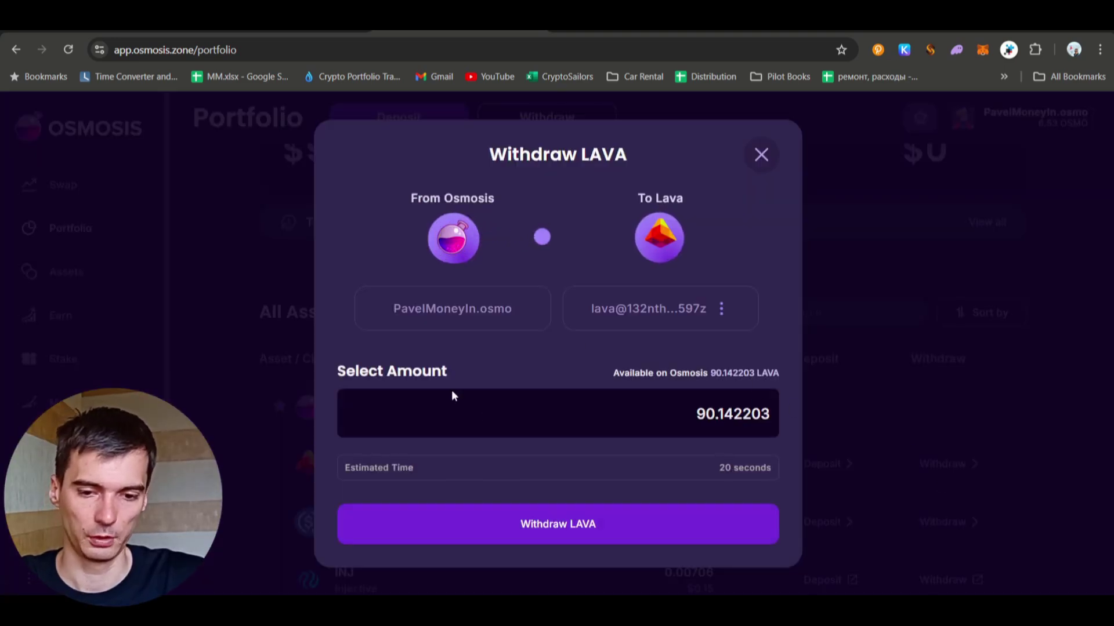
click(602, 526)
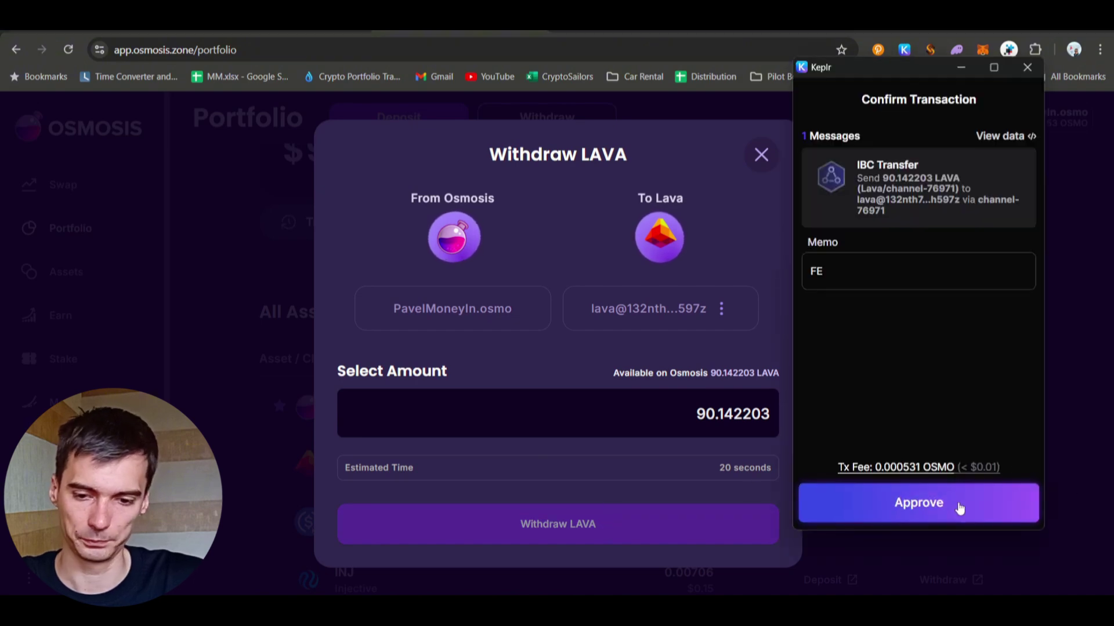
click(958, 505)
click(760, 155)
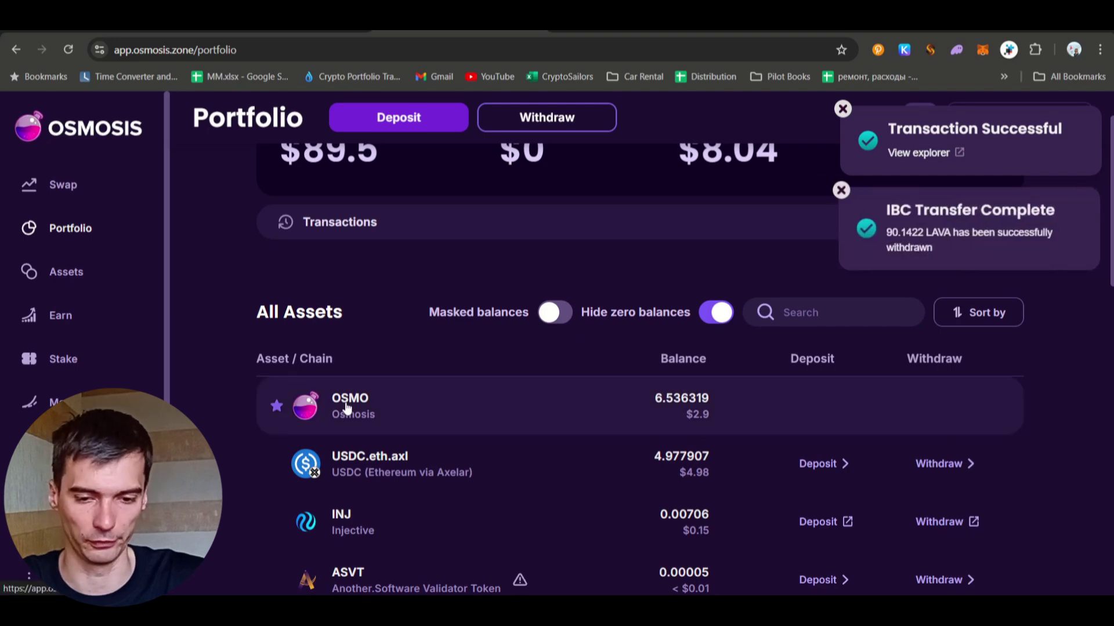
Search Keplr for 'lav' to confirm the LAVA balance is now 181.3055.
click(904, 49)
scroll(778, 186, down, 4)
click(730, 229)
text(lav)
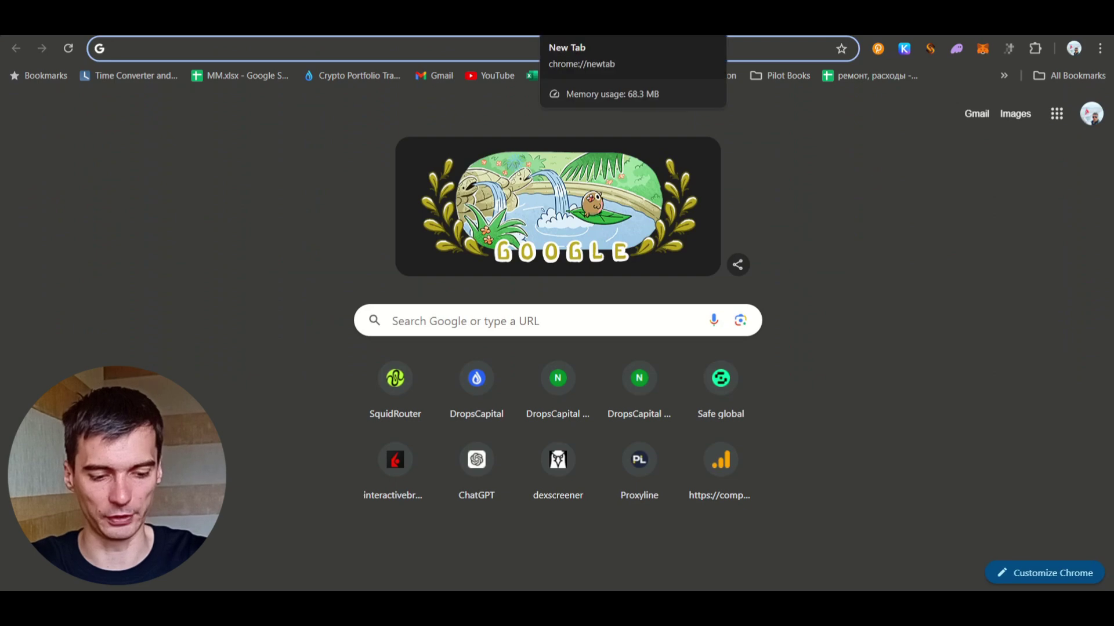
Load stakingrewards.com, open Stake Now and check the connected Keplr wallet.
text(sta)
key(Return)
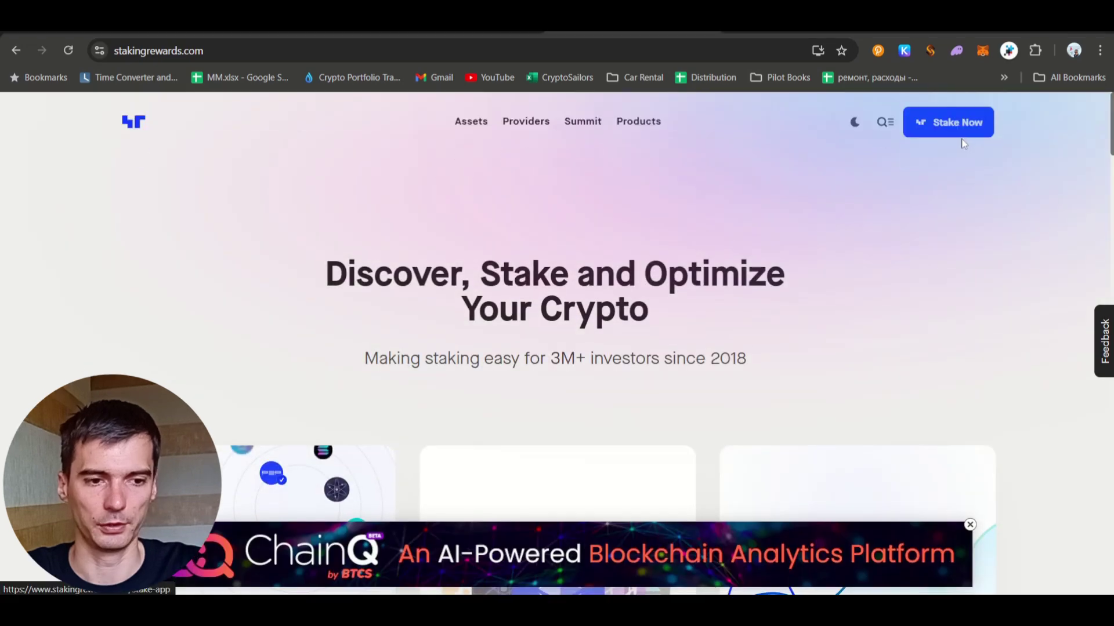
click(962, 133)
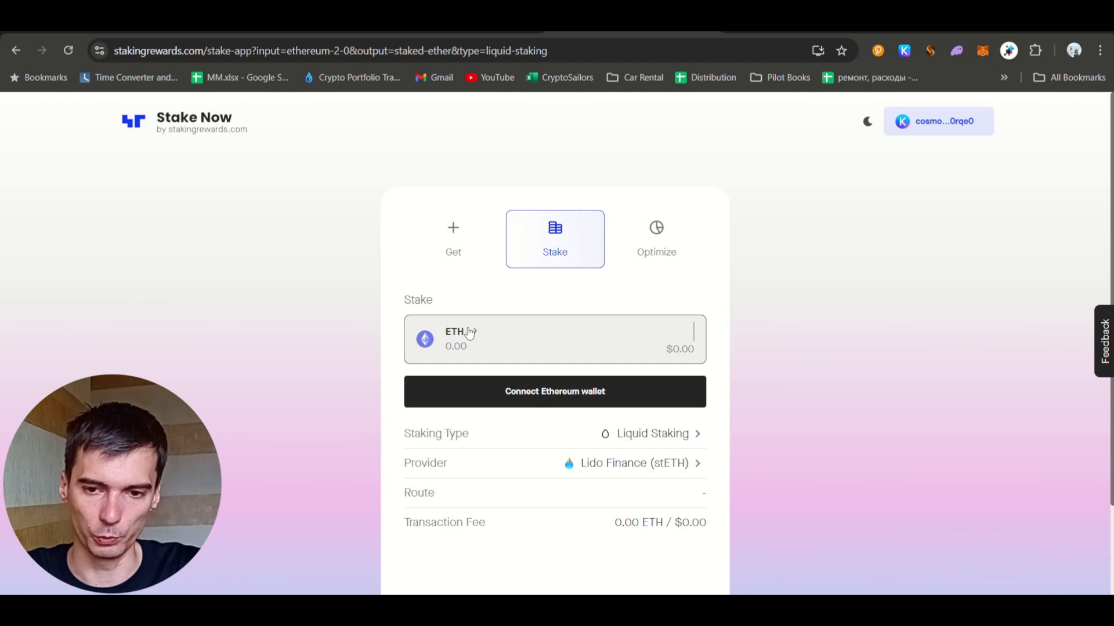
click(928, 121)
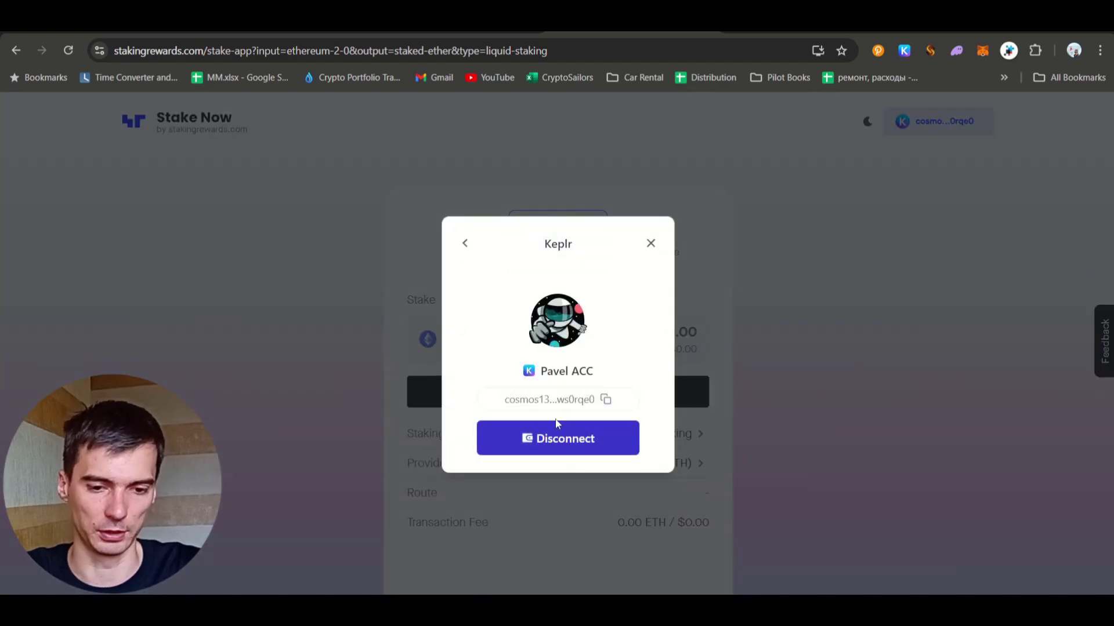
click(548, 442)
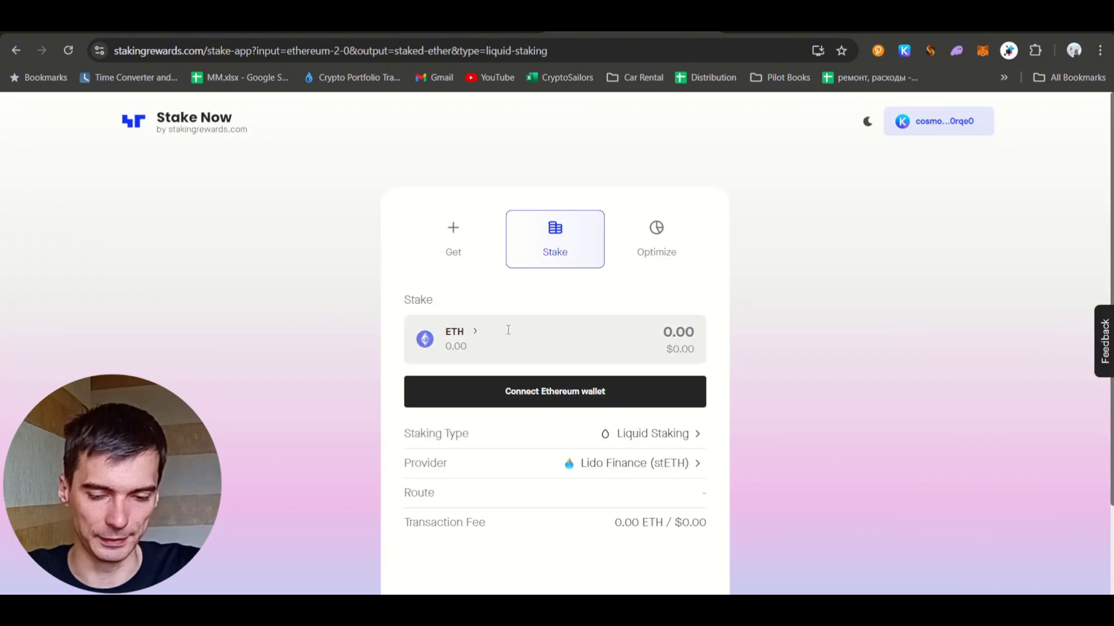
Choose Lava instead of ETH as the asset to stake.
click(476, 338)
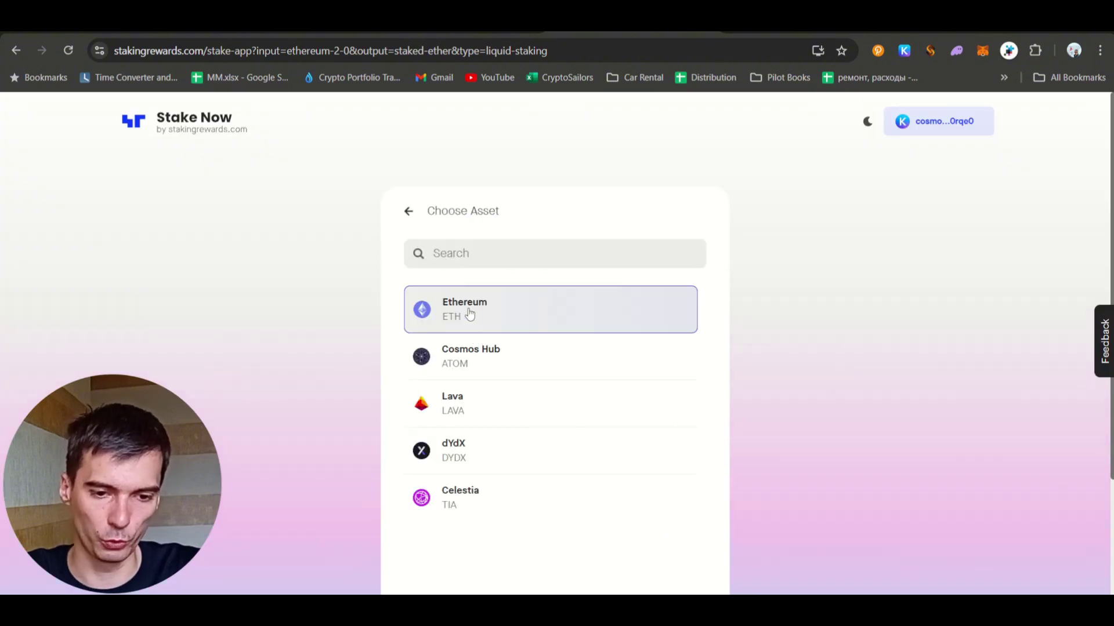
click(473, 405)
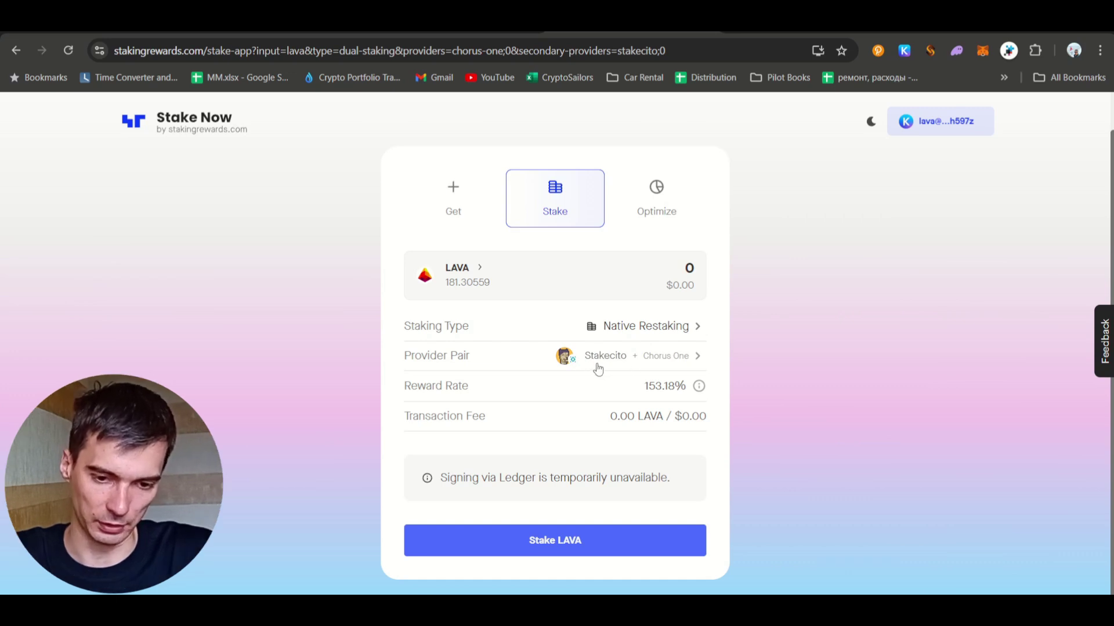
In Provider Pair settings, add a new pair and pick CryptoSailors (136.86%) as provider.
click(668, 366)
click(550, 416)
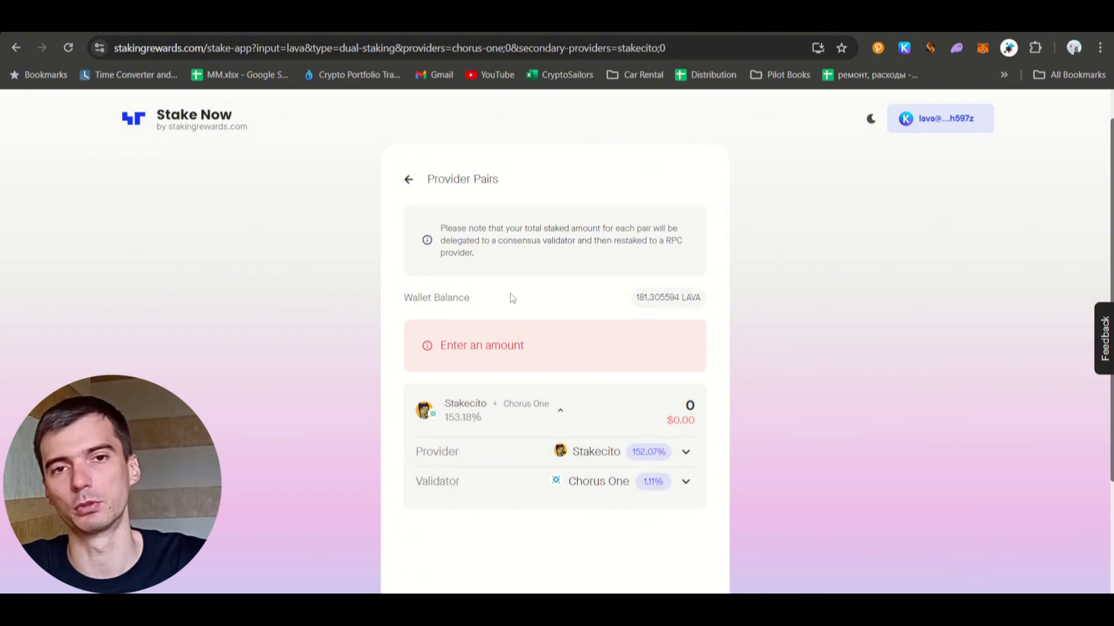
scroll(511, 298, down, 3)
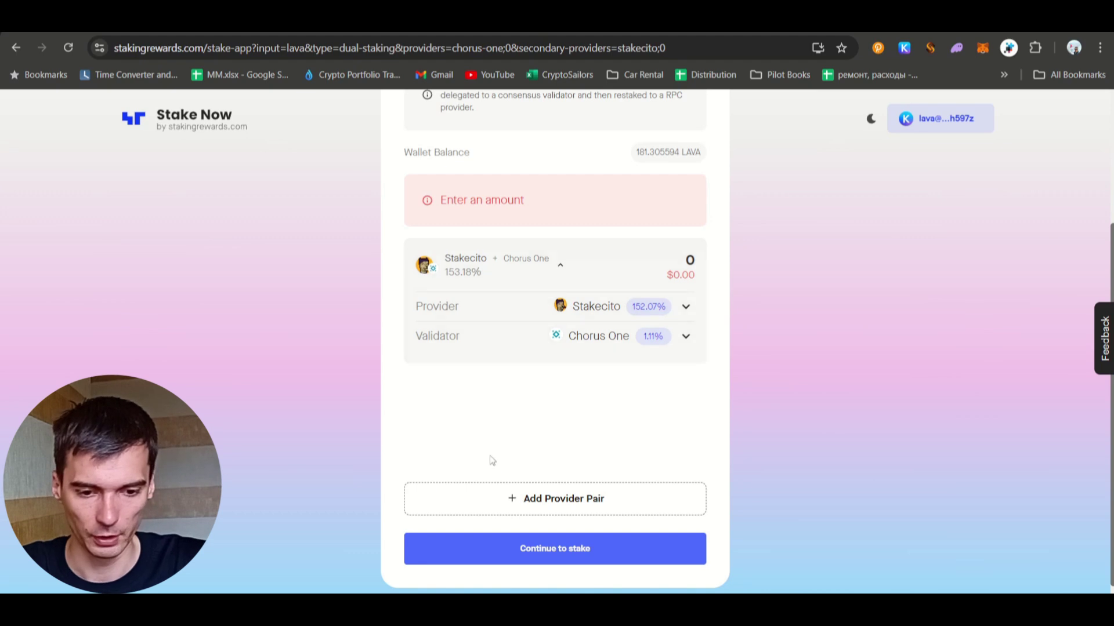
click(517, 500)
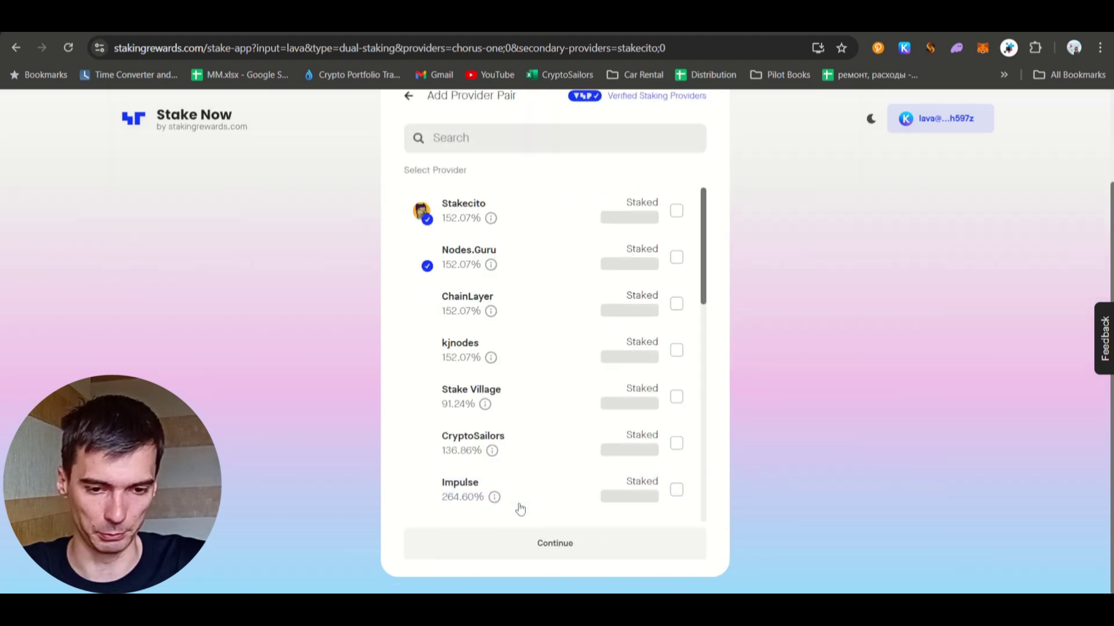
click(466, 141)
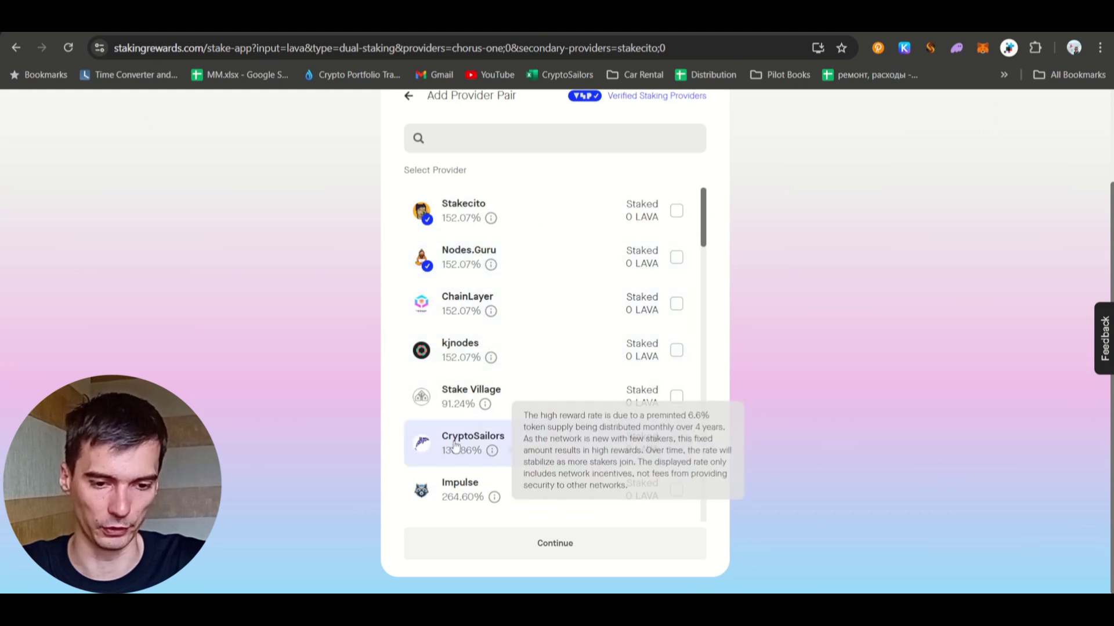
click(677, 445)
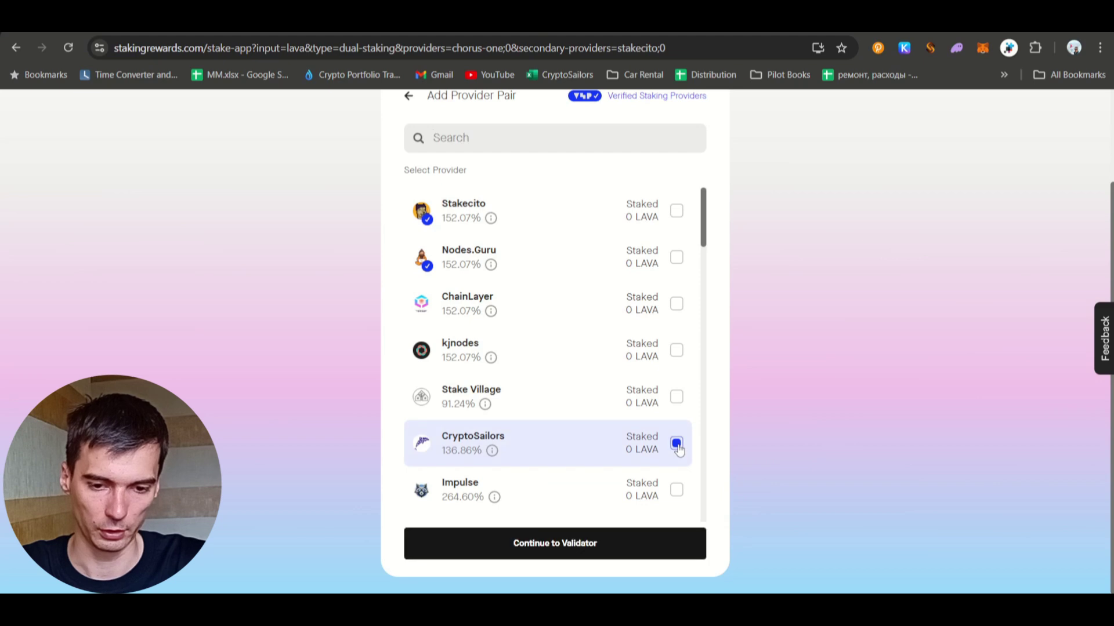
Search the validators for CryptoSailors and add it as a second provider pair (137.97%).
click(571, 555)
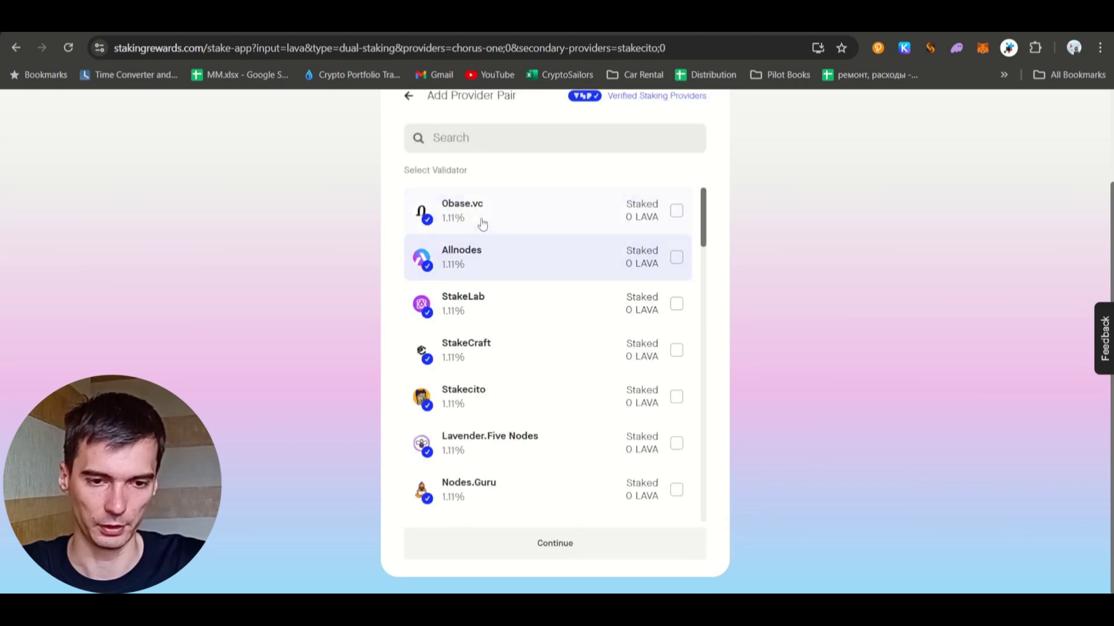
scroll(467, 212, up, 3)
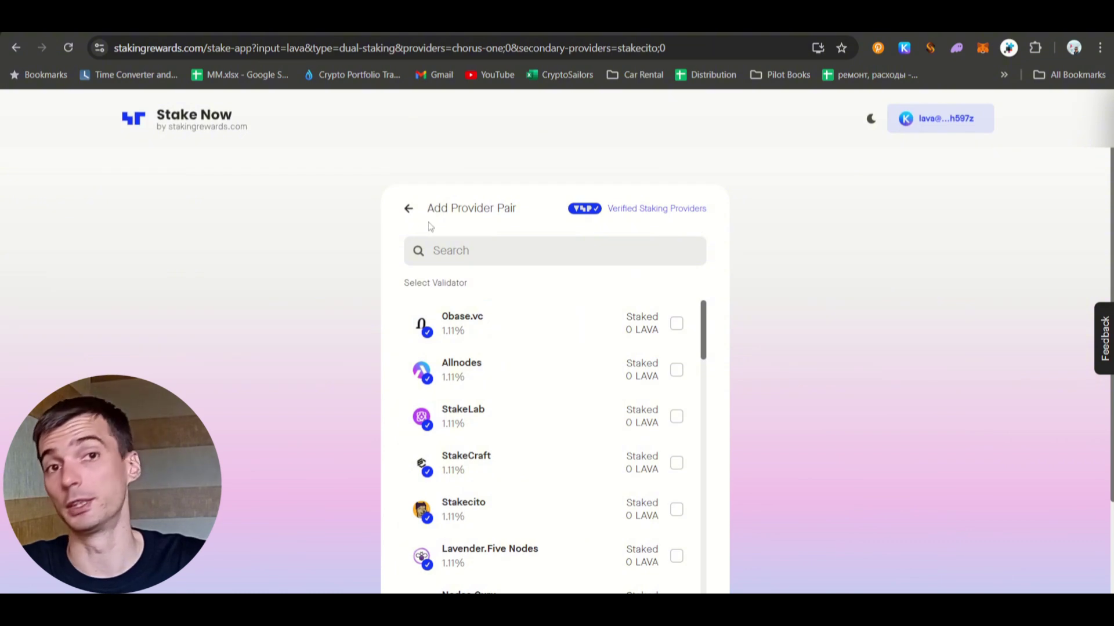
scroll(484, 345, down, 7)
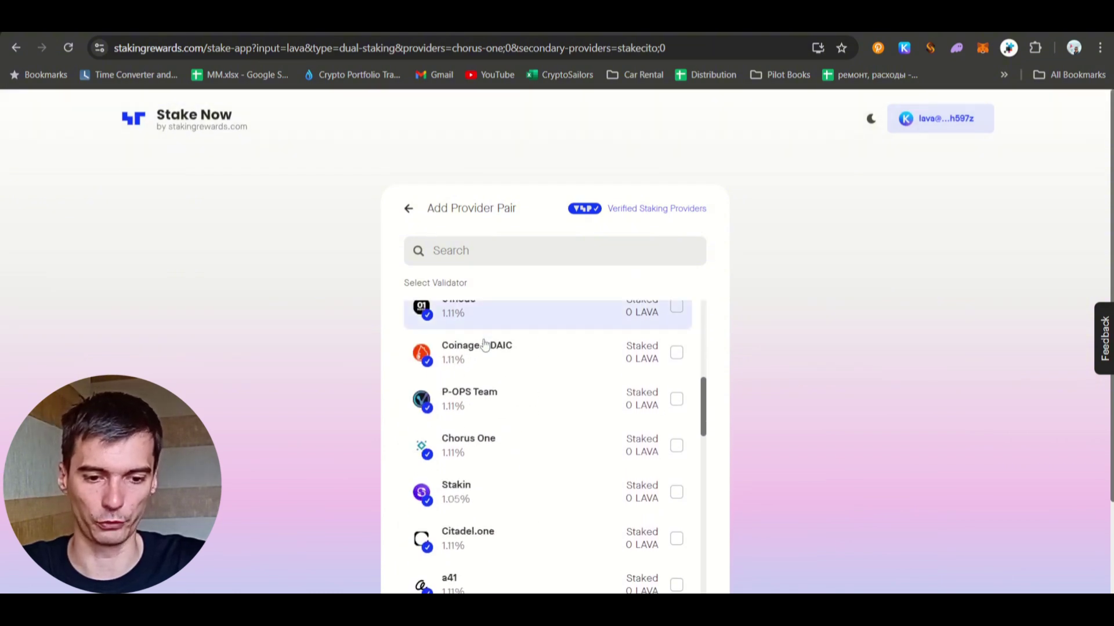
scroll(484, 345, down, 5)
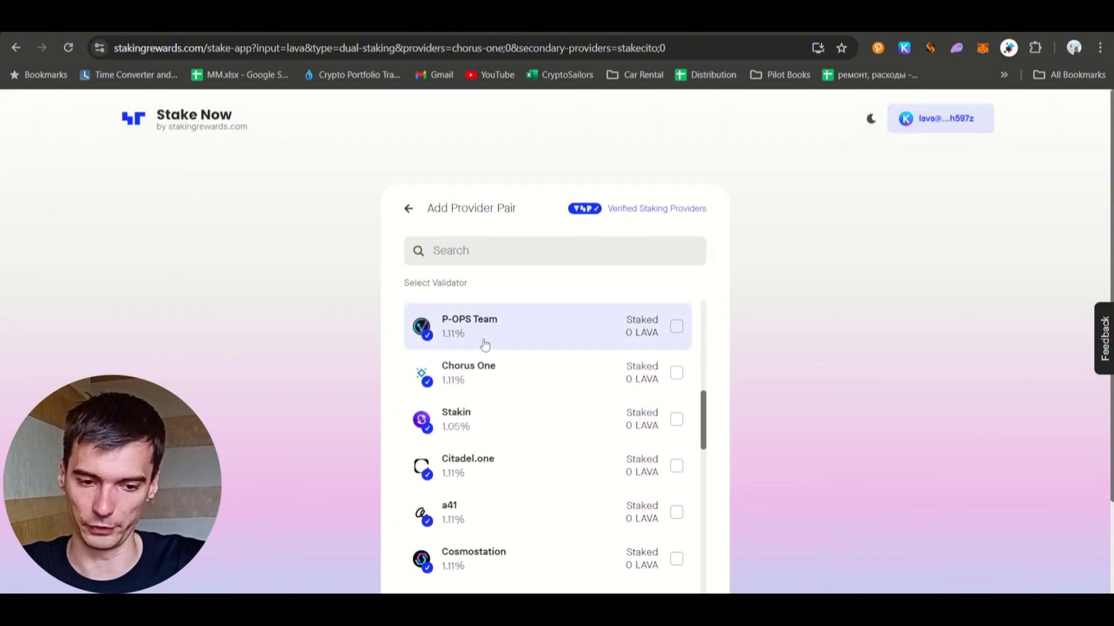
click(495, 259)
text(cry)
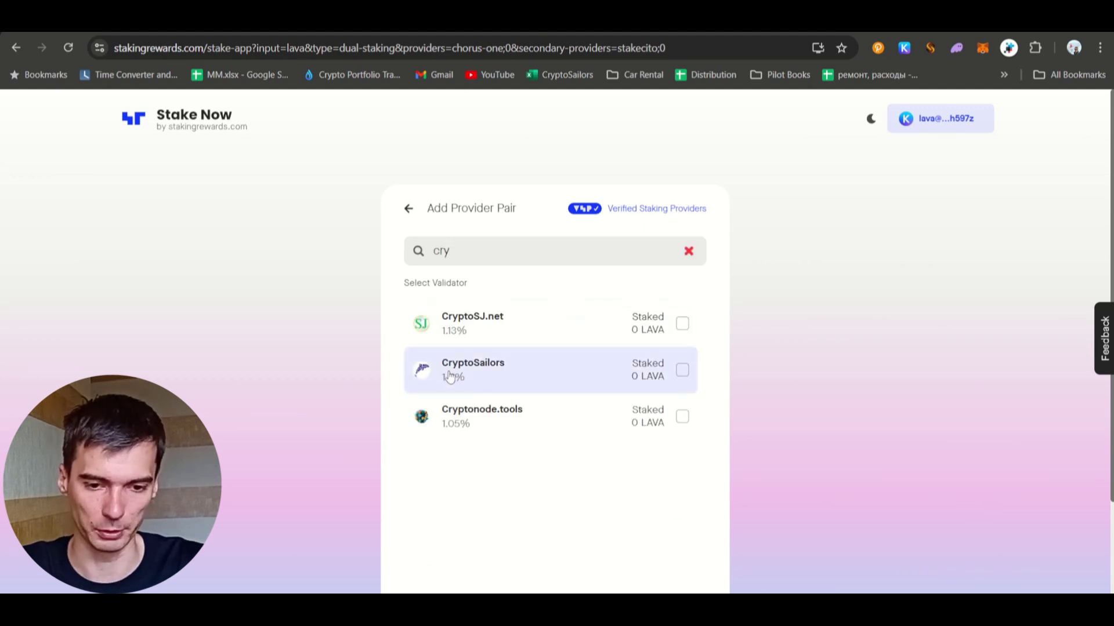
click(682, 371)
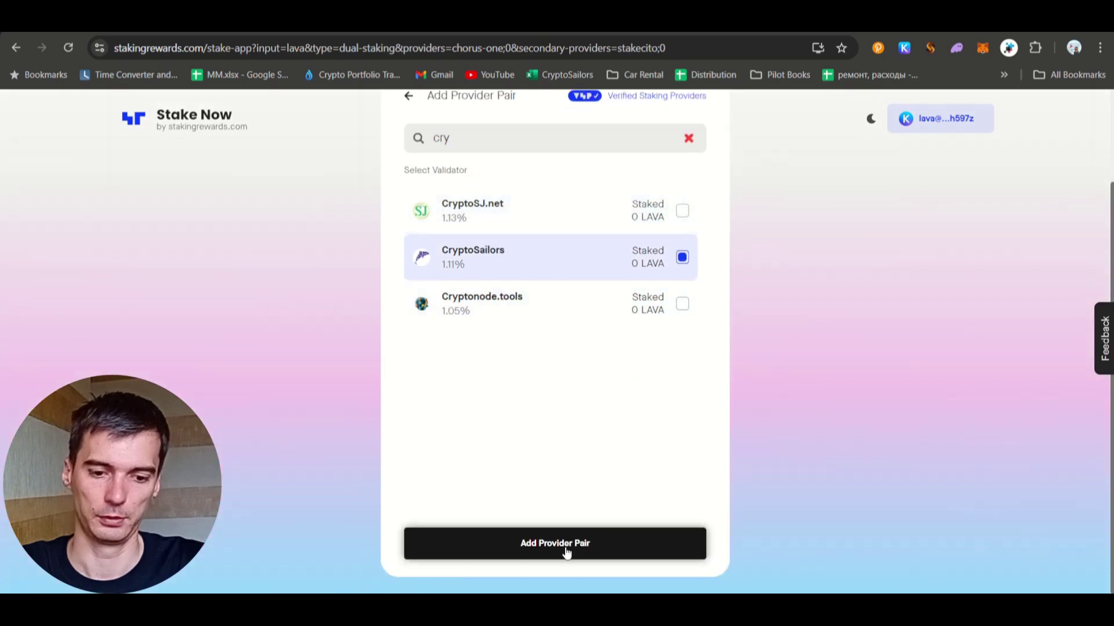
click(566, 551)
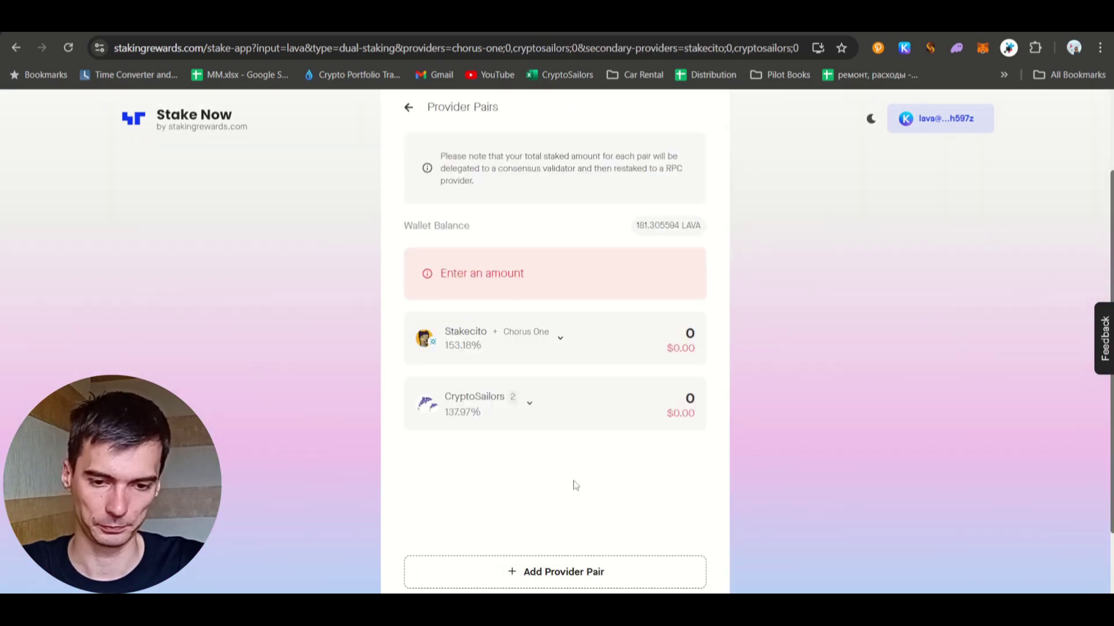
Enter 180 LAVA ($20.65) as the CryptoSailors pair's stake amount.
click(664, 404)
text(1800)
key(BackSpace)
key(BackSpace)
key(BackSpace)
key(BackSpace)
text(180)
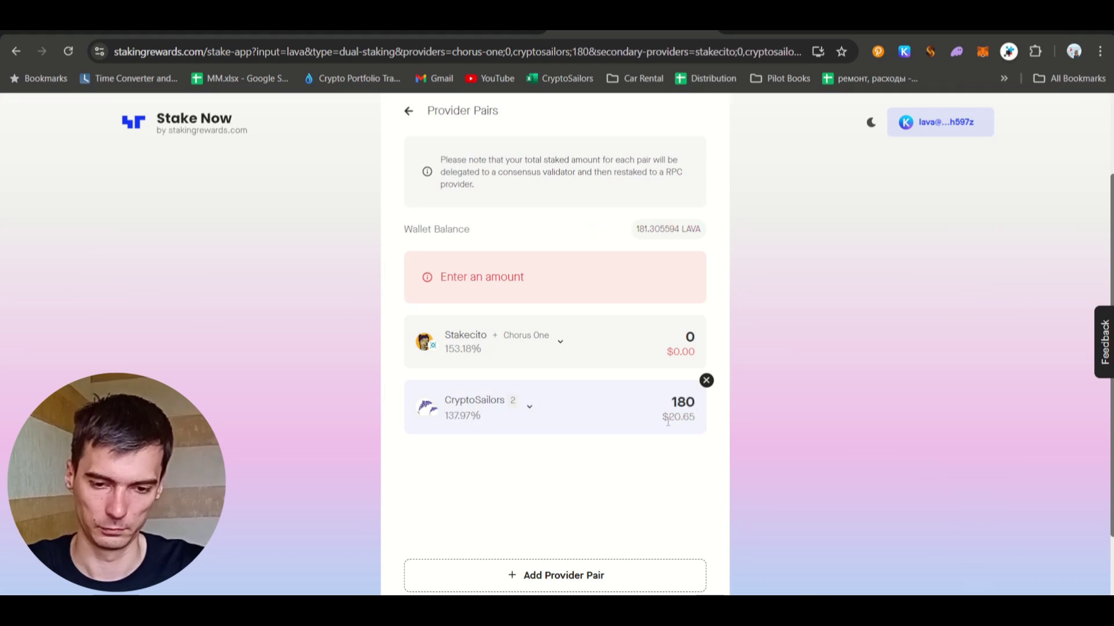
scroll(628, 522, down, 2)
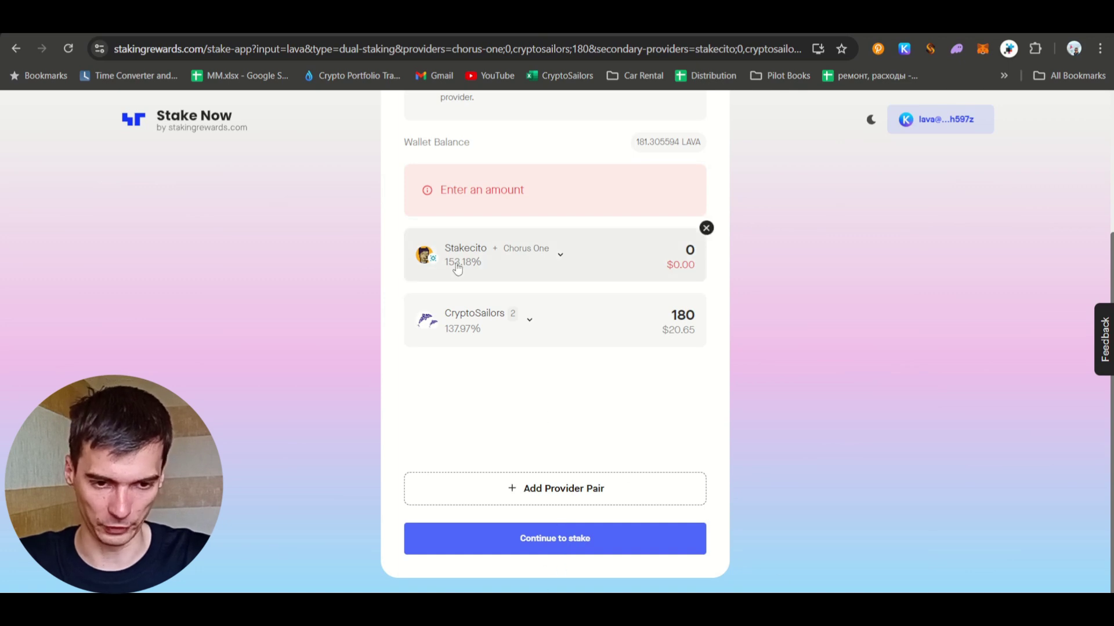
Remove the empty Stakecito pair and stake 180 LAVA with CryptoSailors, approving it in Keplr.
click(706, 229)
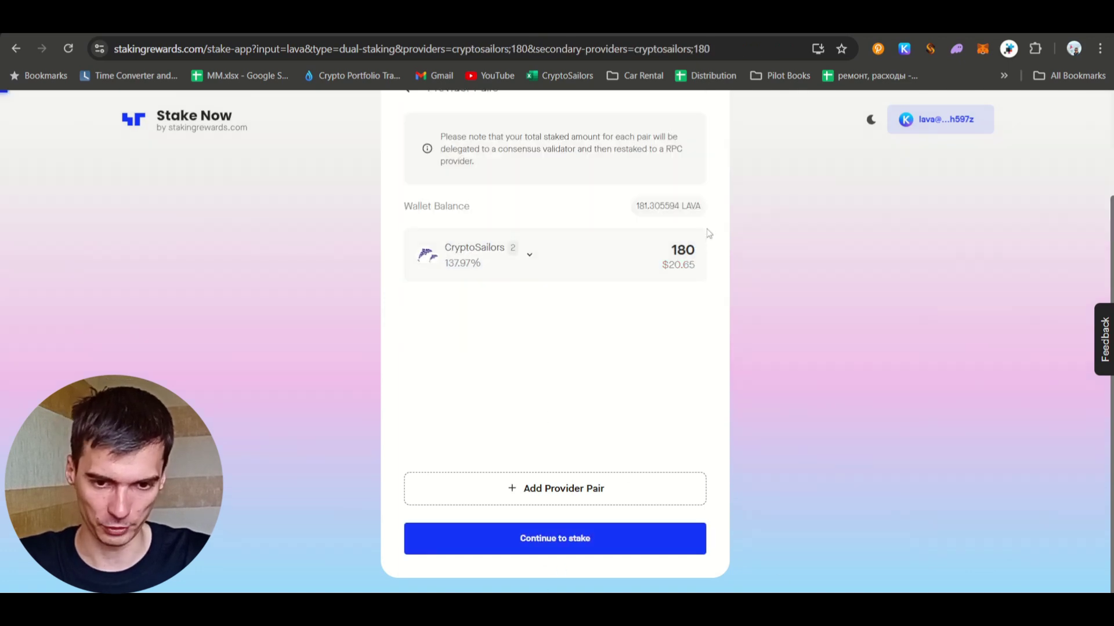
click(557, 548)
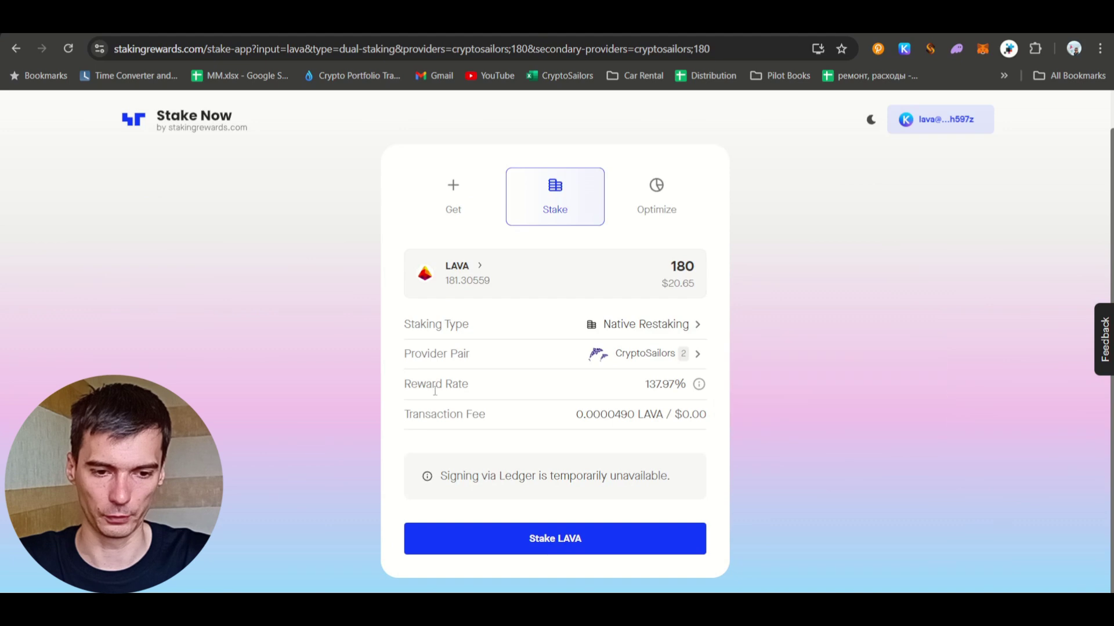
mouse_move(691, 391)
click(560, 546)
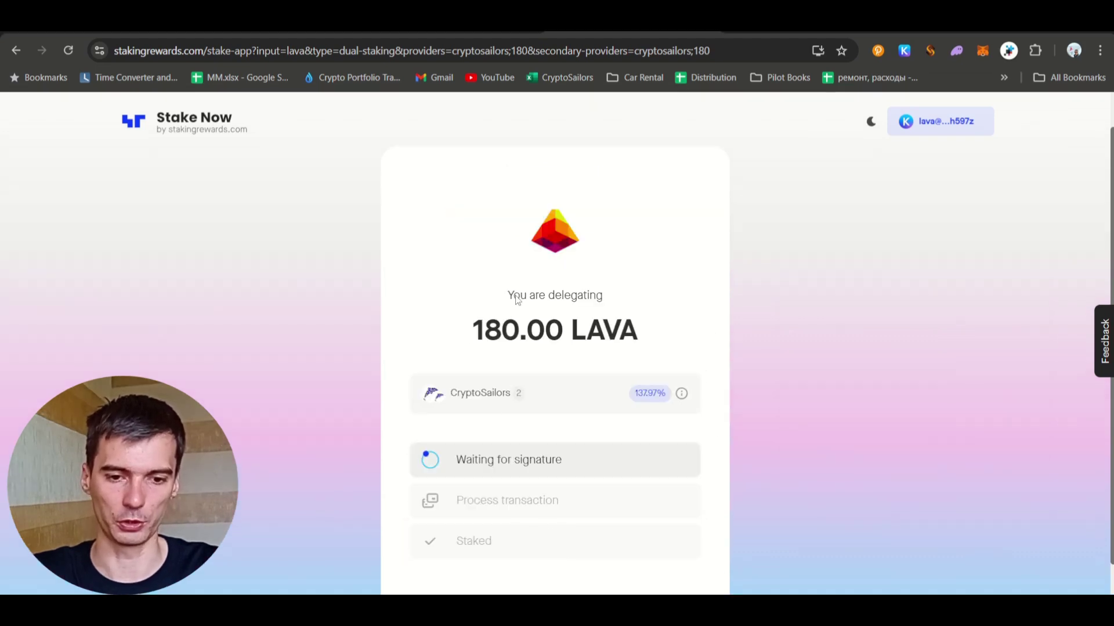
click(934, 514)
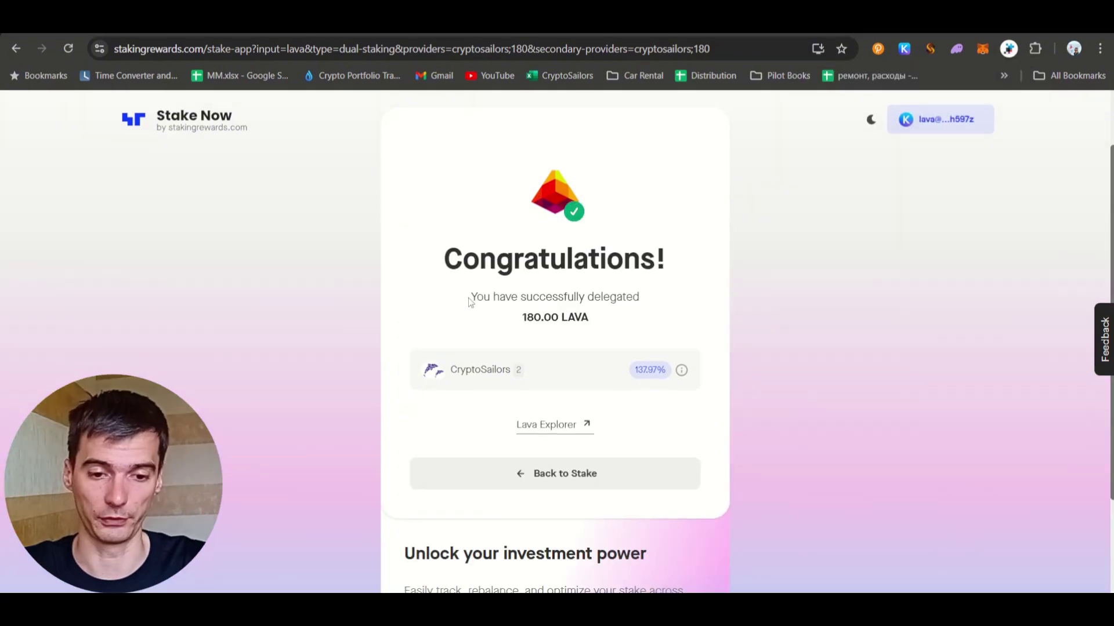
Open the terminal dashboard showing $20.65 (180 LAVA) total staked.
drag(517, 317, 651, 316)
scroll(815, 306, down, 3)
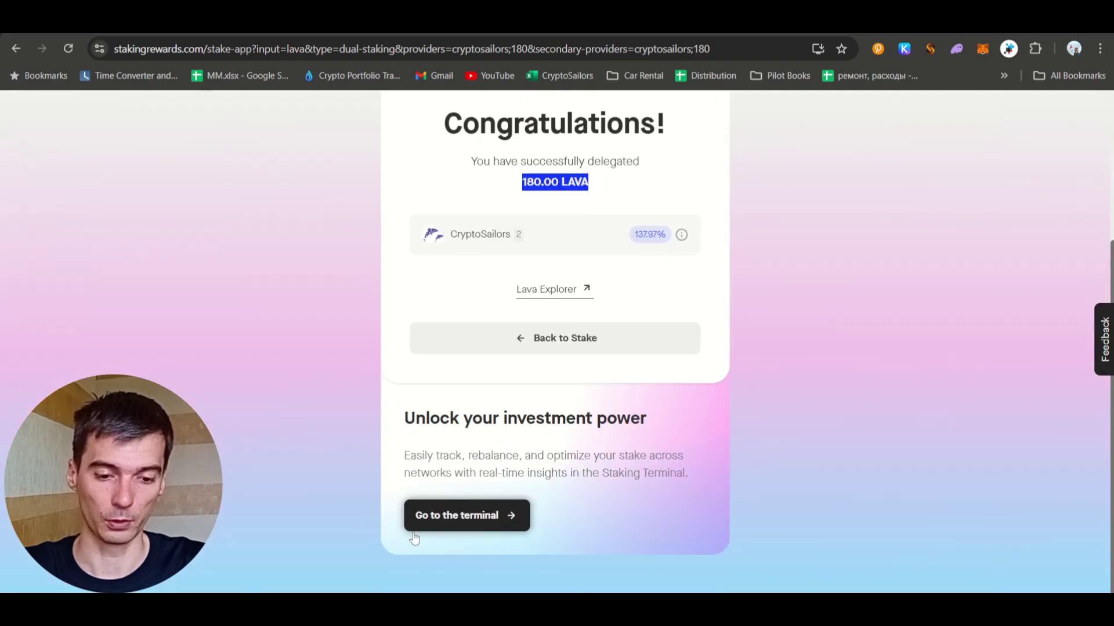
click(454, 531)
Highlight the available LAVA balance of 1.281223 on the staking dashboard.
scroll(100, 139, down, 4)
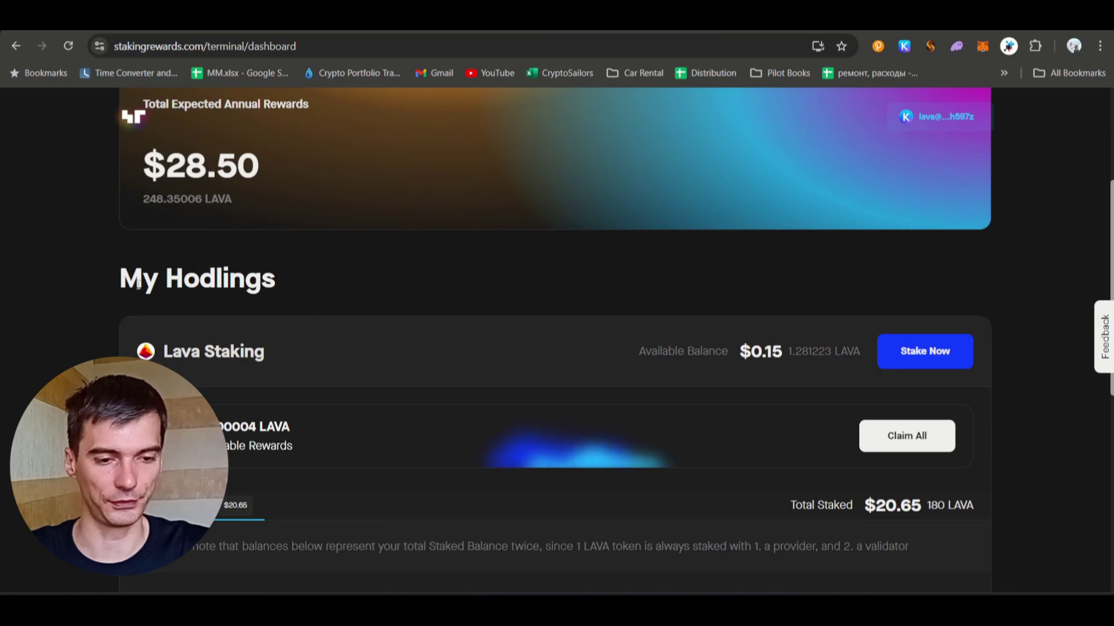
drag(124, 278, 347, 280)
click(346, 280)
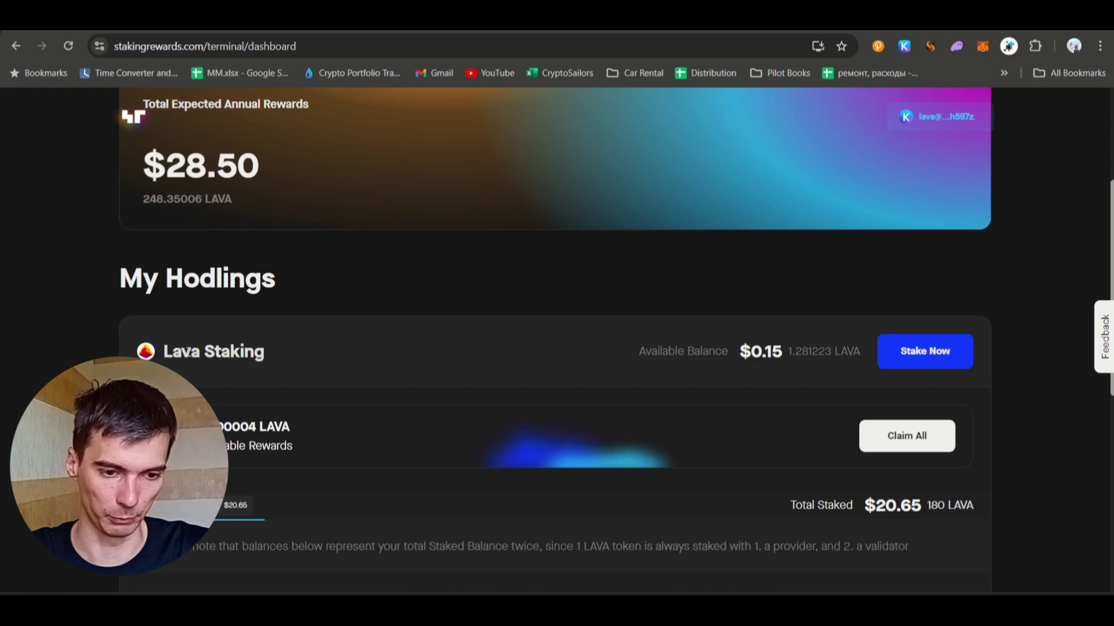
drag(783, 355, 638, 351)
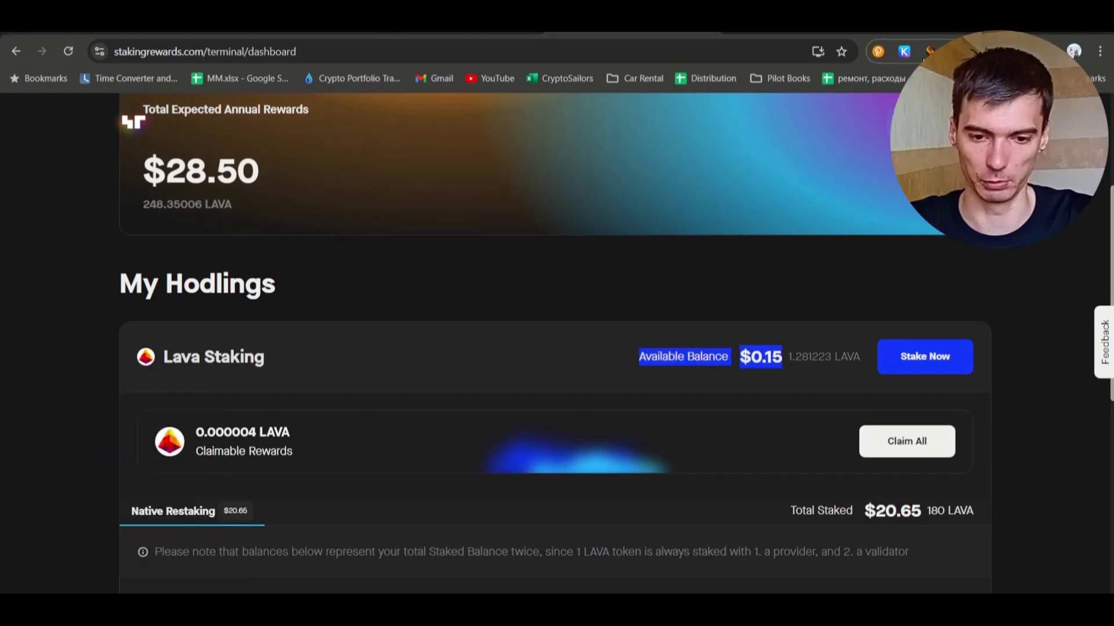
click(243, 365)
scroll(242, 365, down, 1)
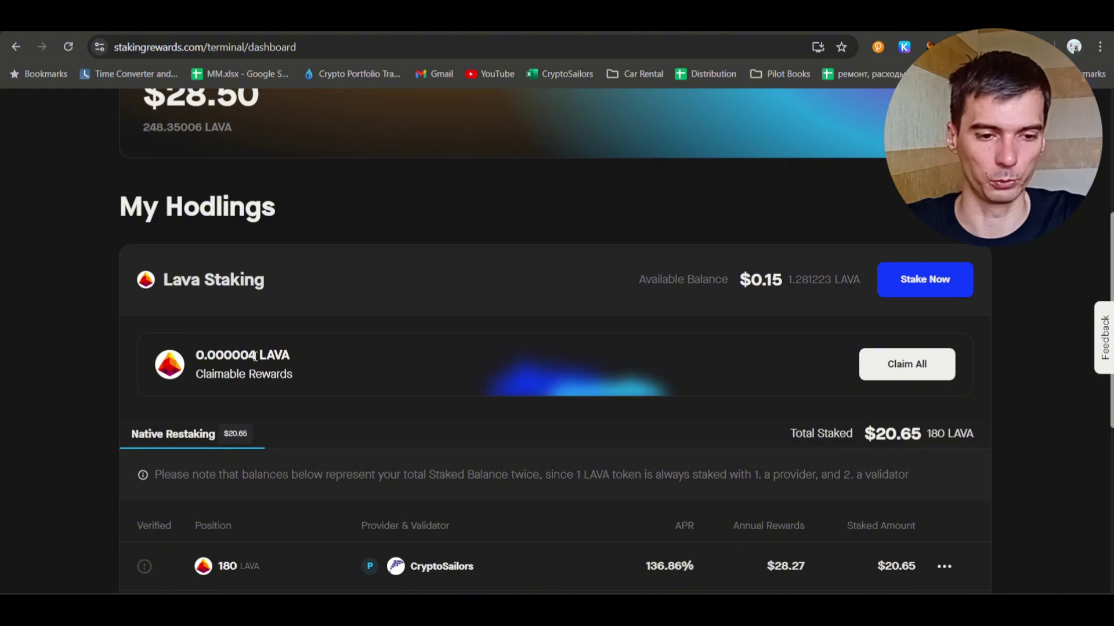
Check the claimable rewards, now 0.00001 LAVA, and scroll to the Lava Staking positions.
drag(250, 359, 195, 361)
click(237, 372)
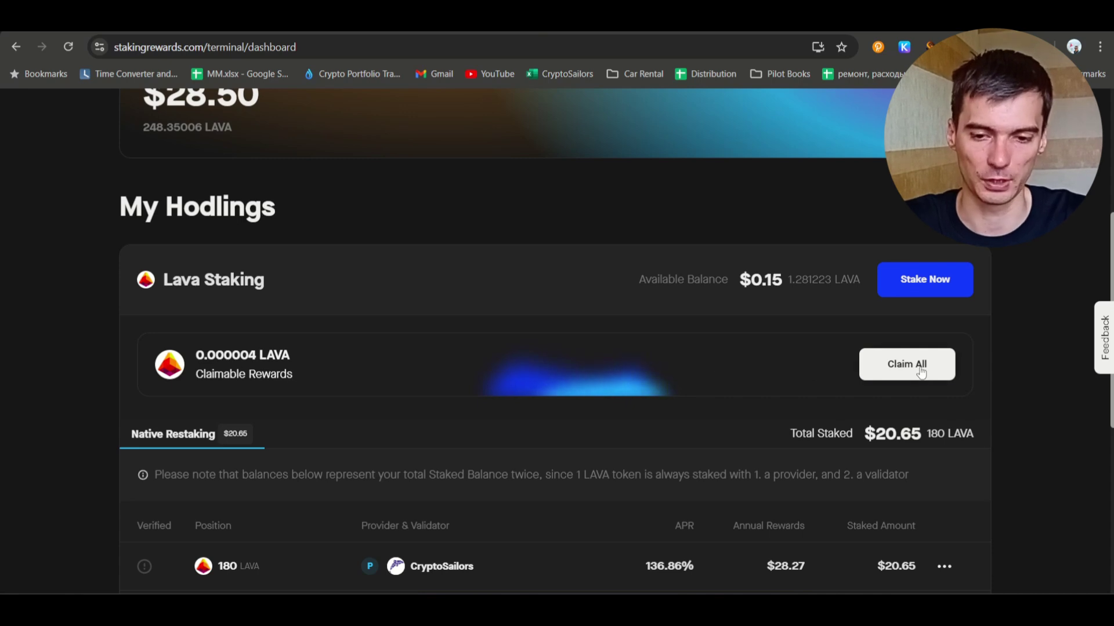
drag(255, 354, 224, 359)
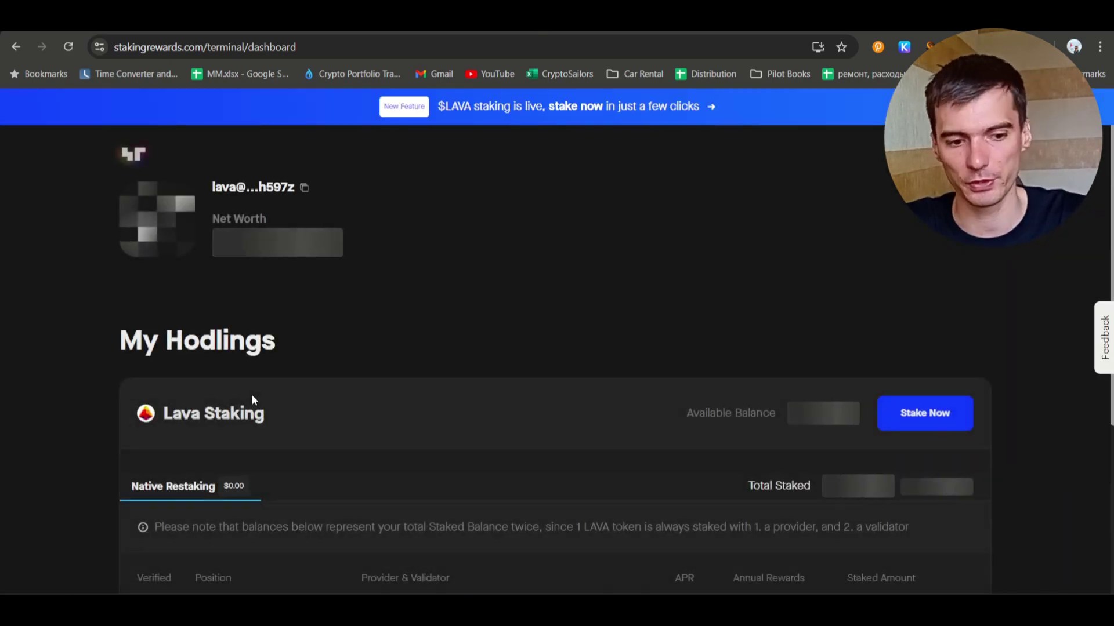
scroll(251, 395, down, 1)
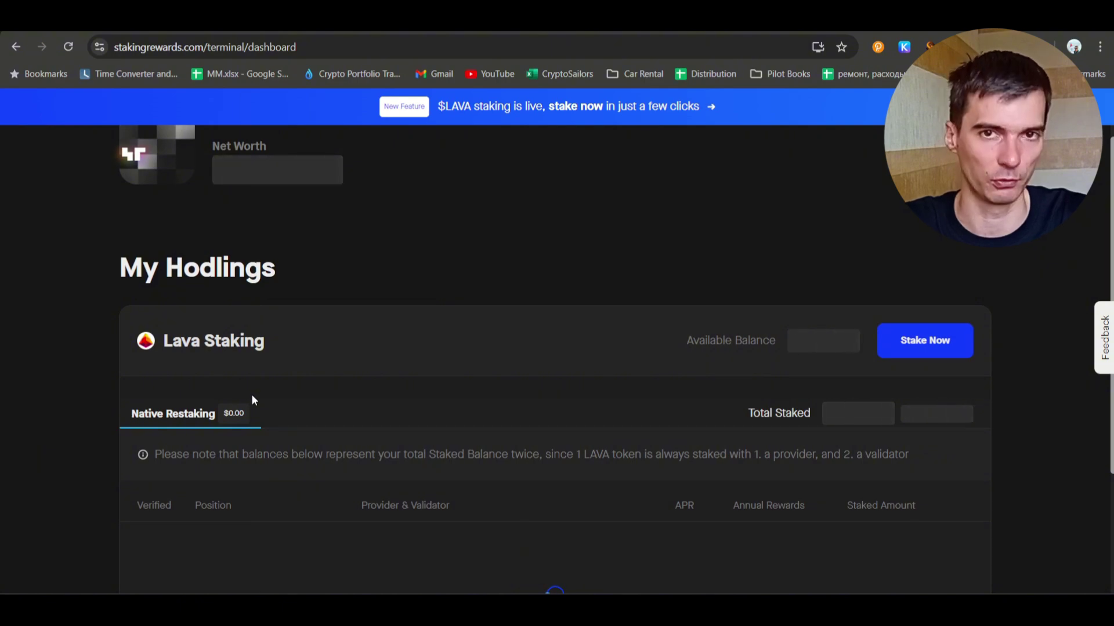
scroll(252, 399, down, 1)
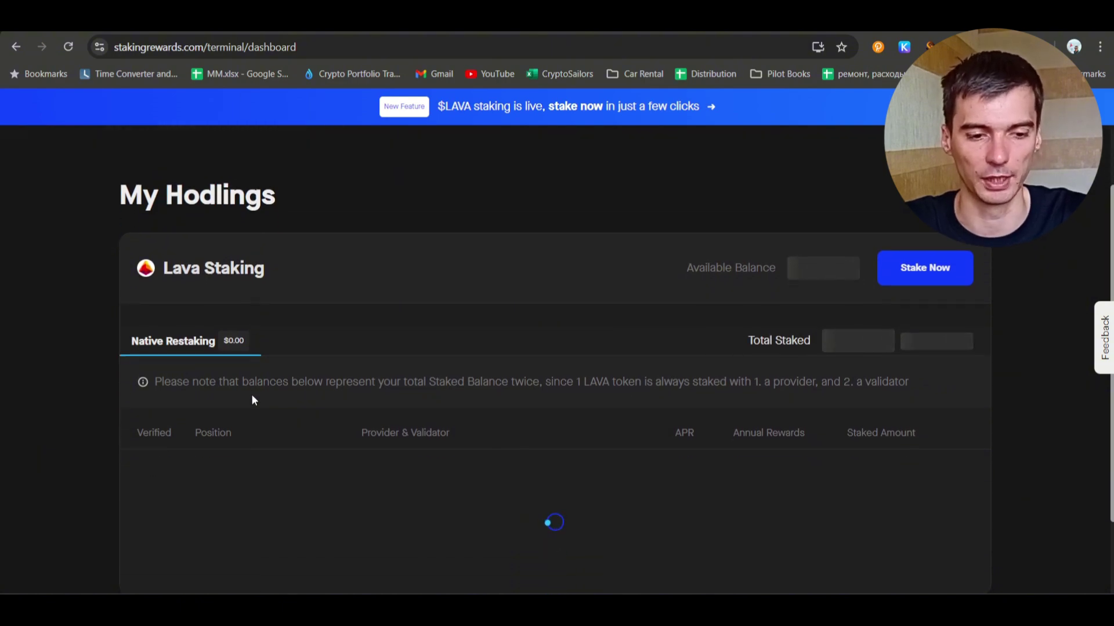
scroll(252, 399, down, 1)
drag(257, 330, 244, 336)
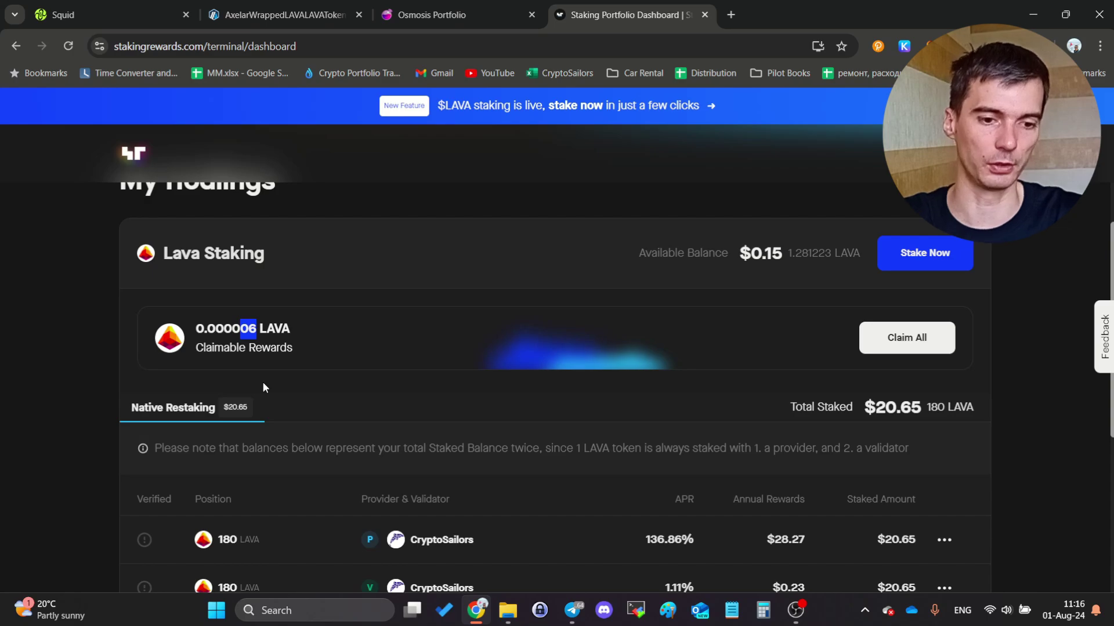
scroll(262, 388, down, 4)
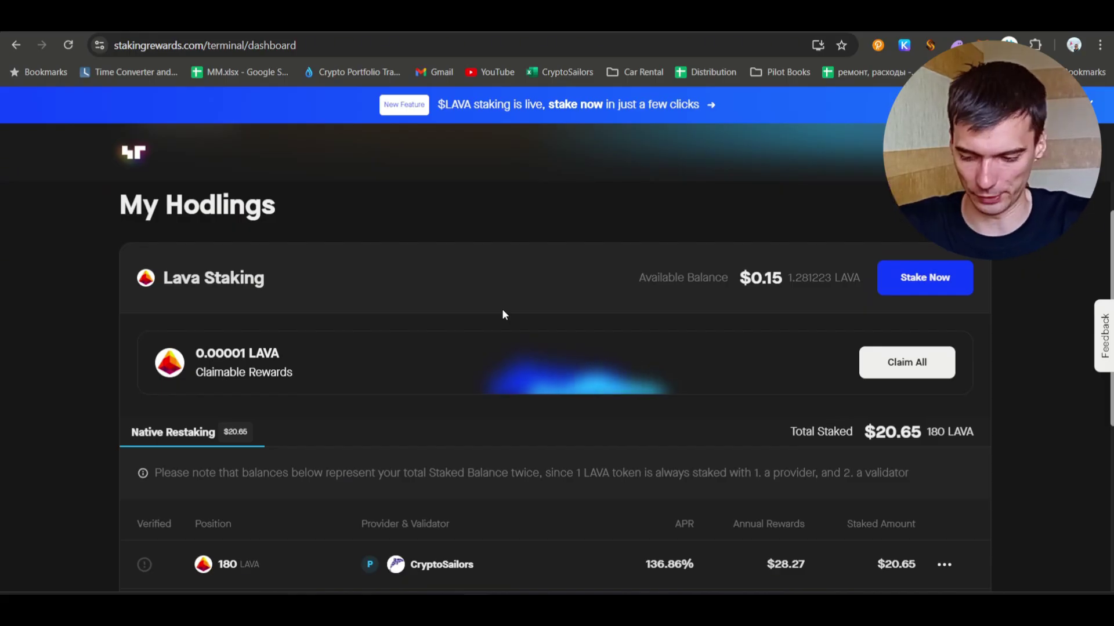
scroll(502, 313, up, 3)
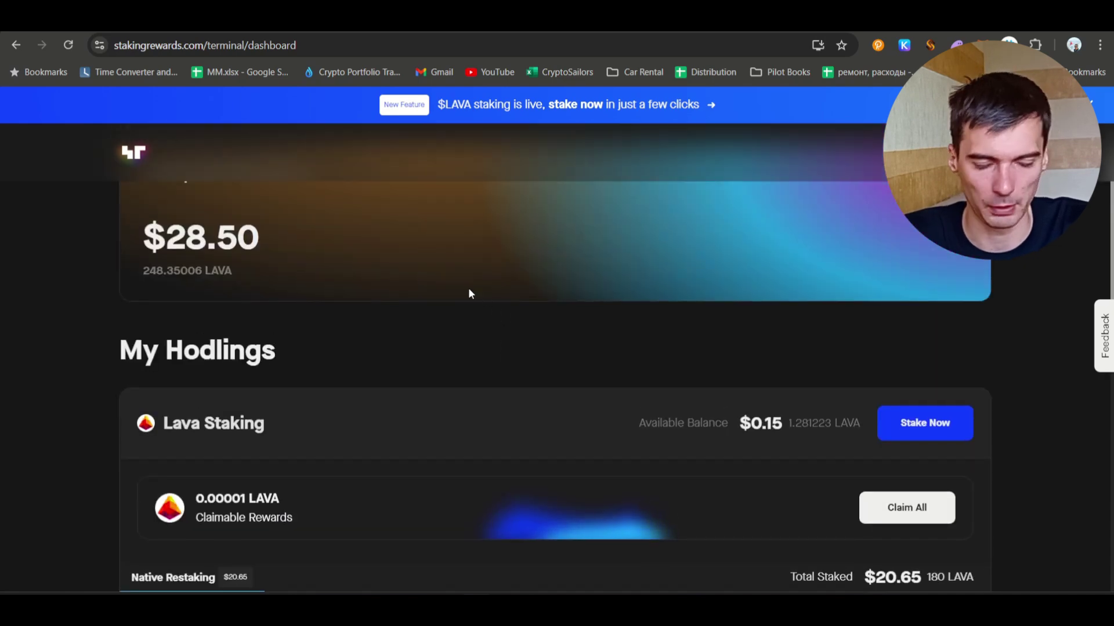
scroll(463, 287, down, 3)
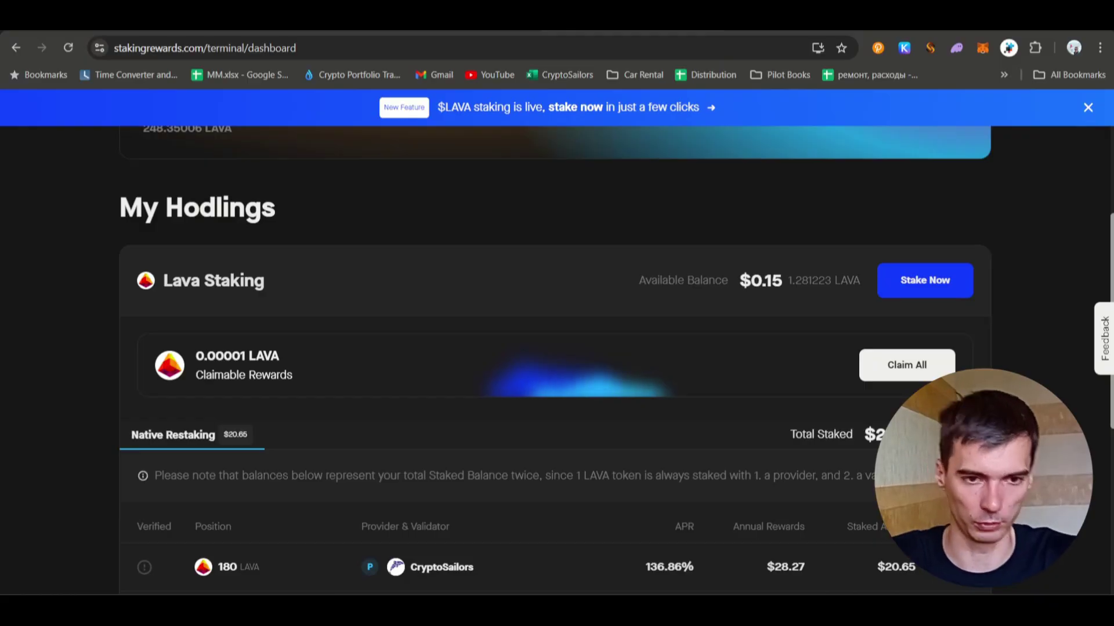
Go to wallet.keplr.app and show the Staking tab listing 180 LAVA delegated to CryptoSailors.
click(763, 48)
text(wa)
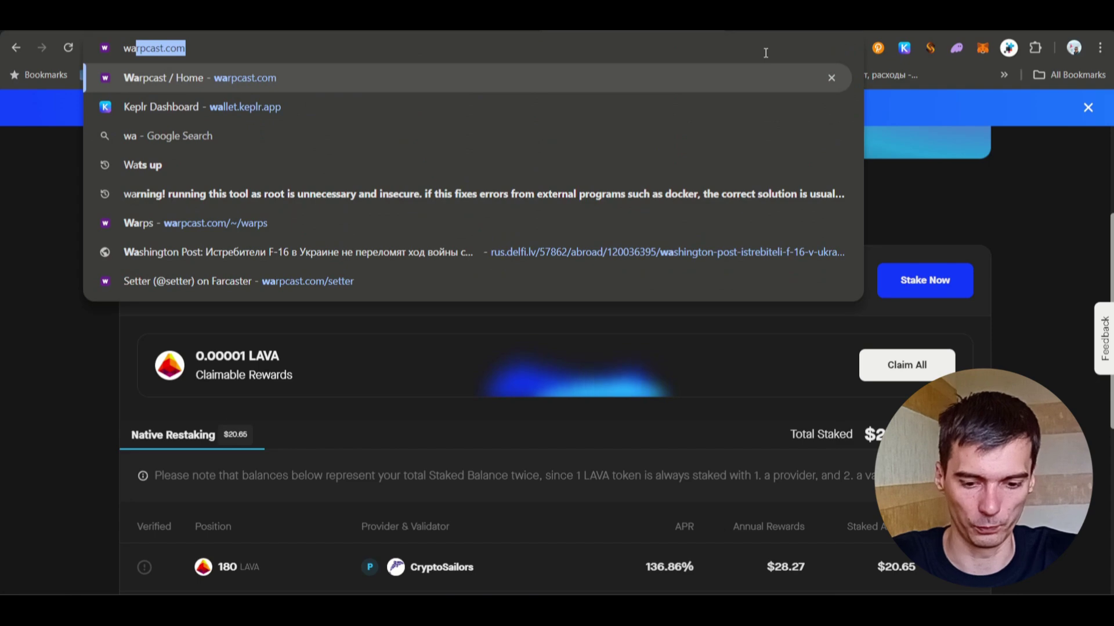
text(ll)
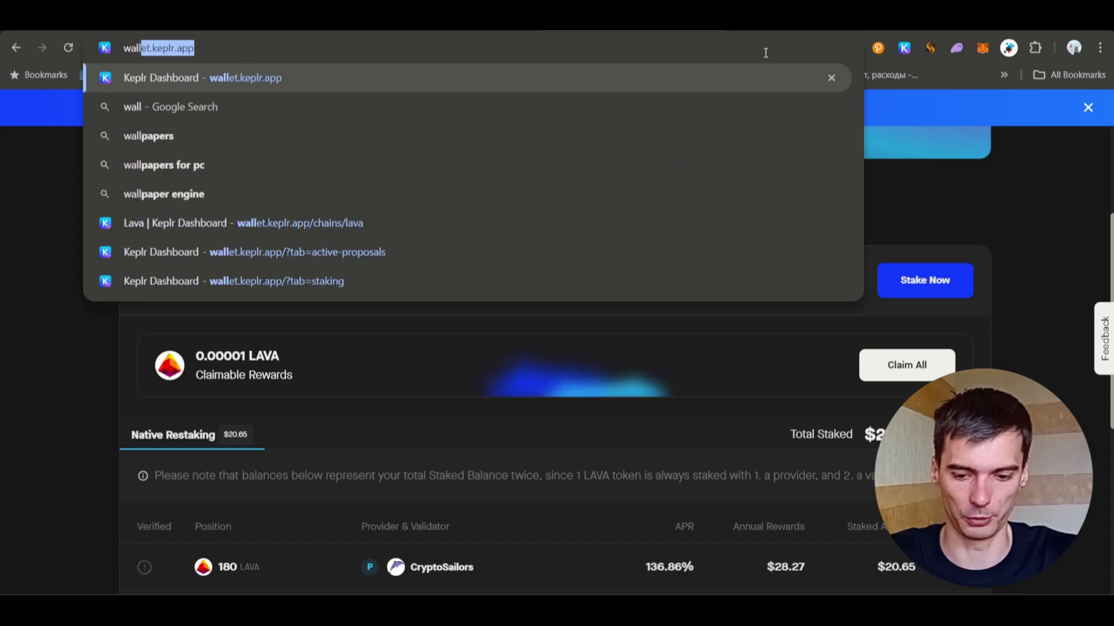
key(Return)
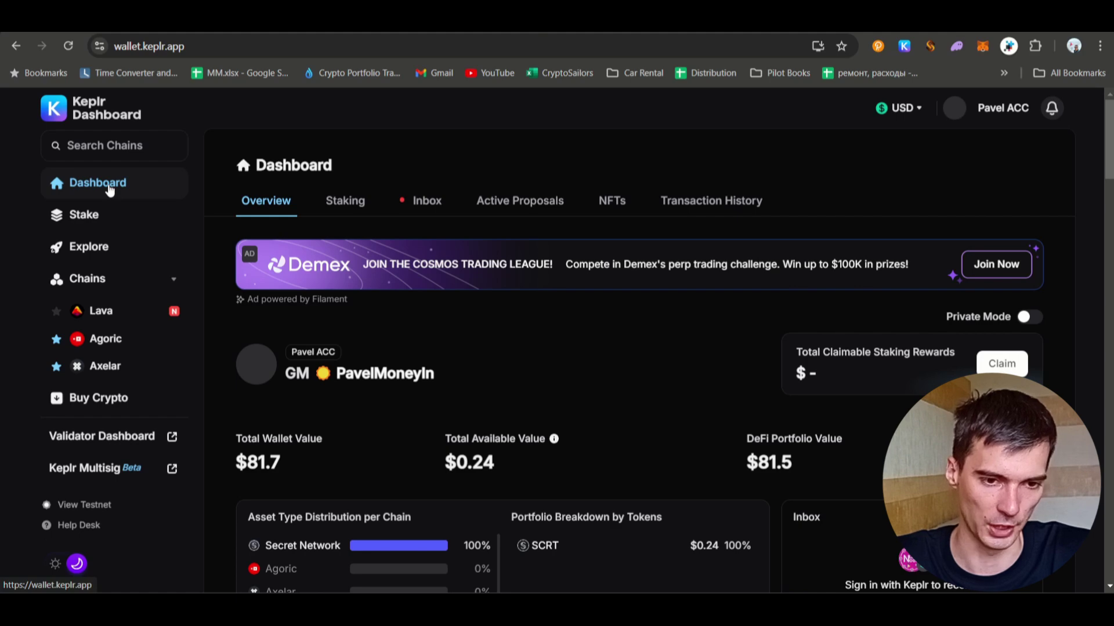
click(351, 210)
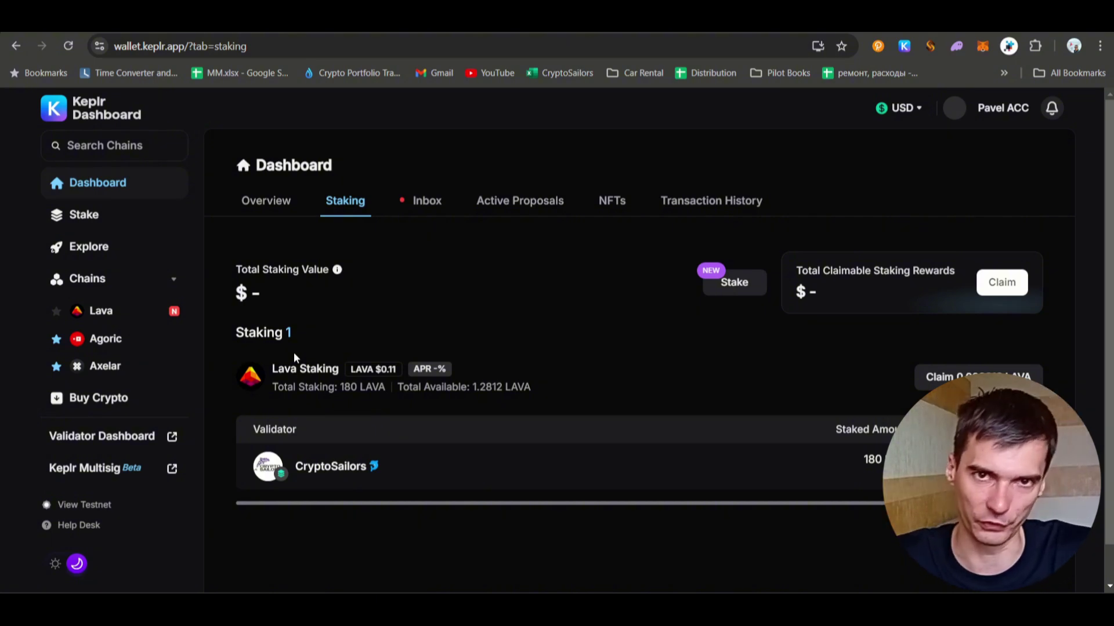
Open the unstake form for CryptoSailors and fill in the MAX amount of 180 LAVA.
click(335, 473)
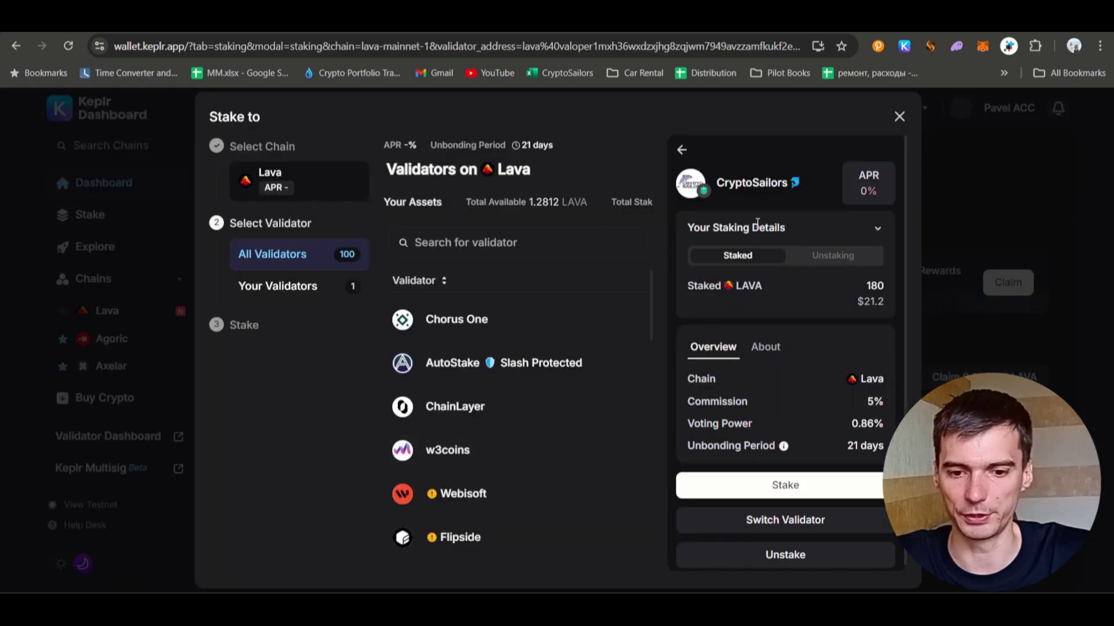
scroll(748, 243, down, 1)
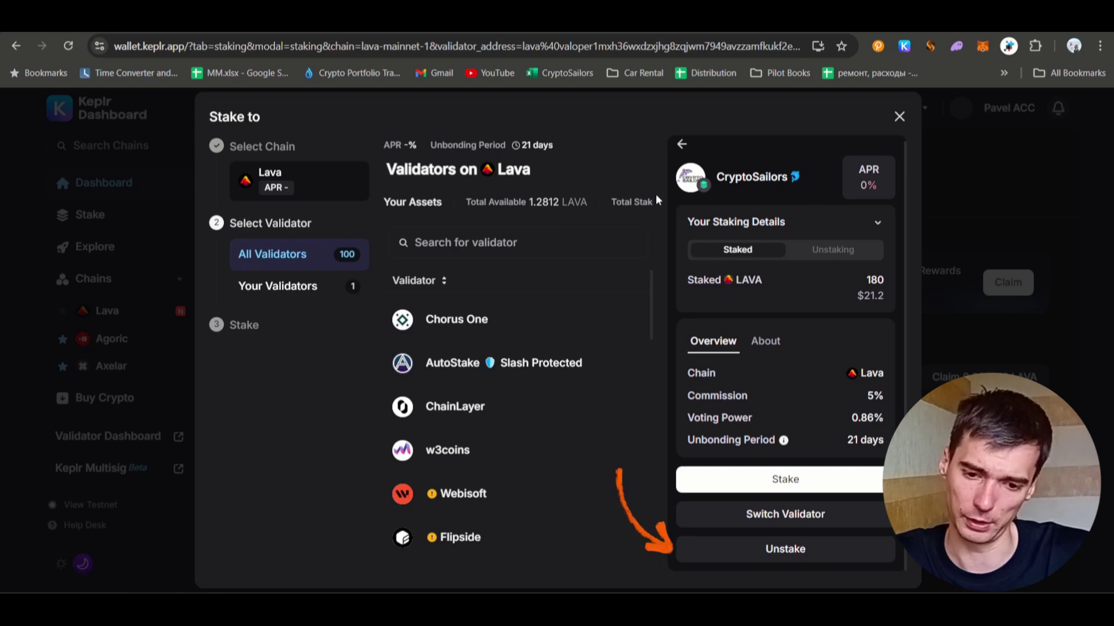
click(808, 550)
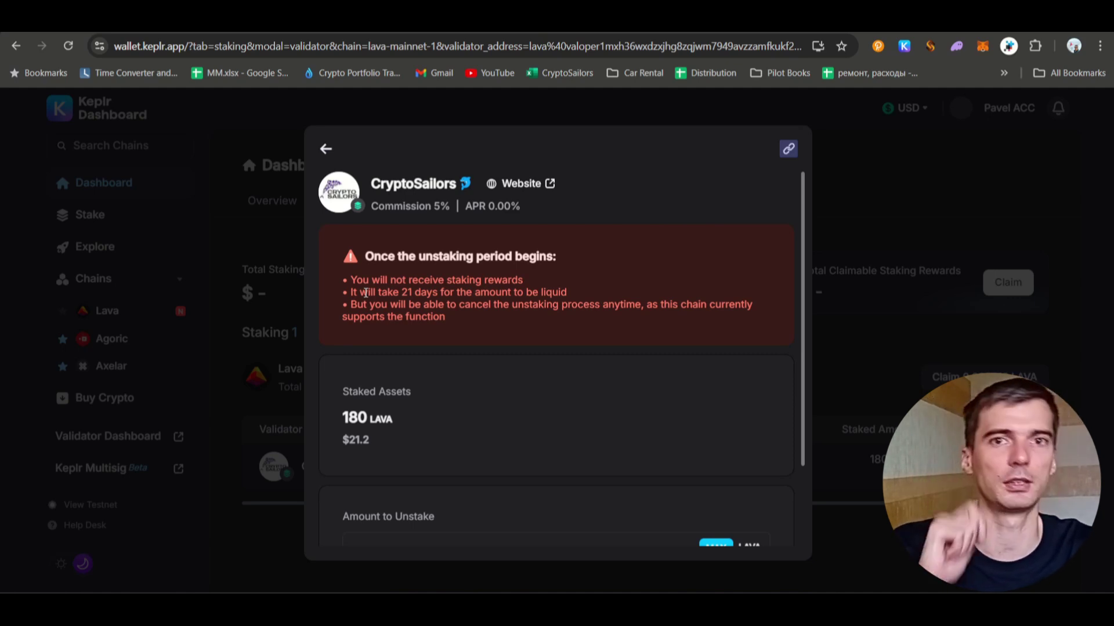
scroll(366, 293, down, 3)
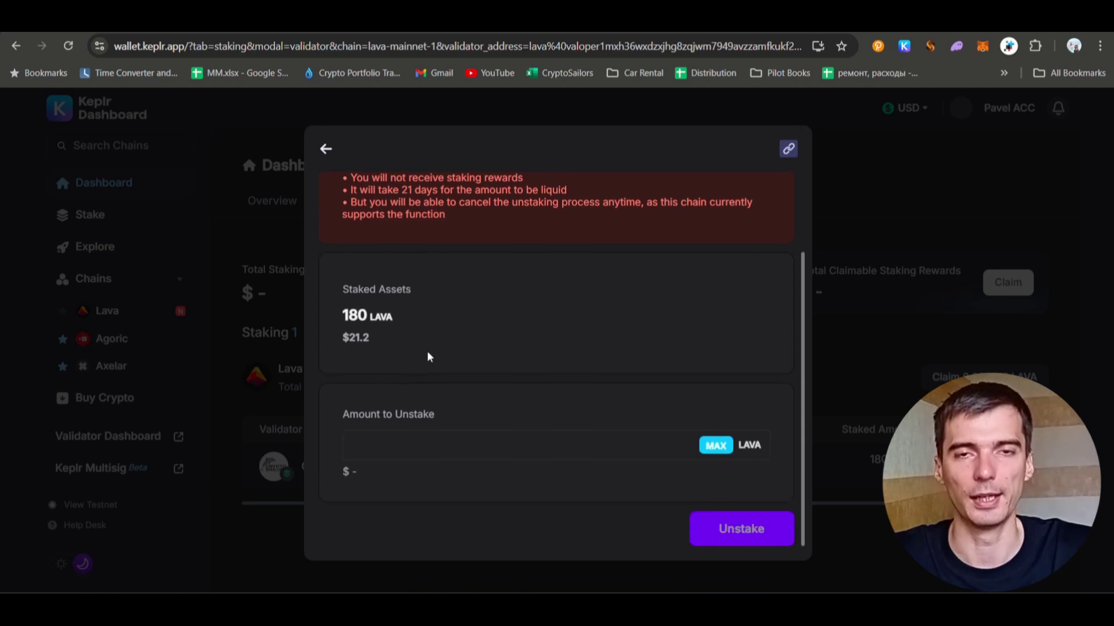
scroll(358, 355, up, 3)
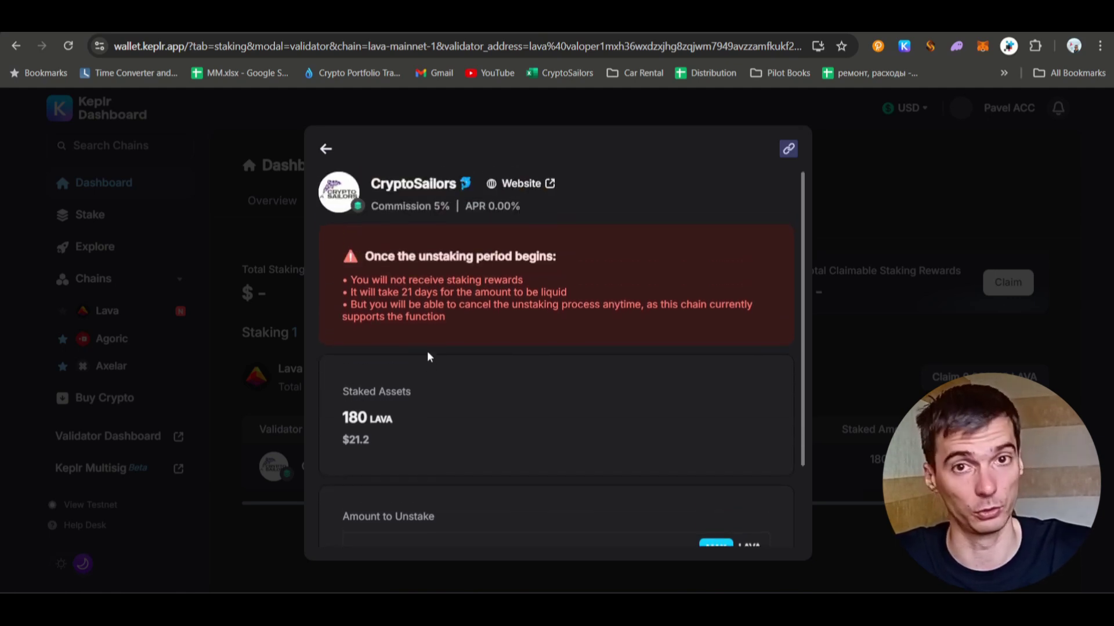
scroll(429, 357, down, 3)
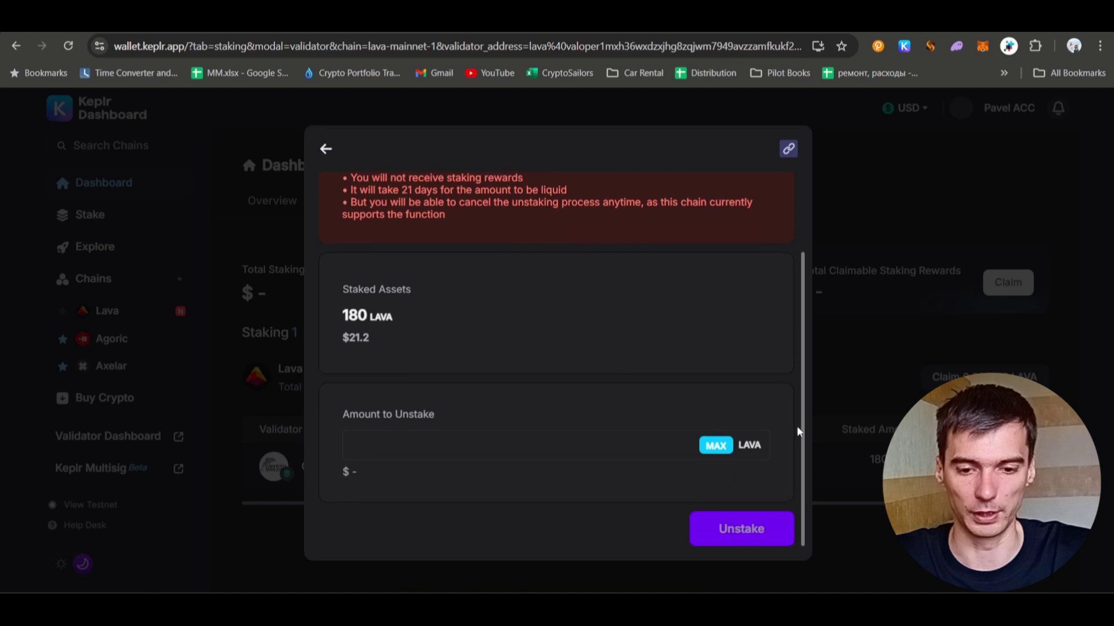
click(723, 454)
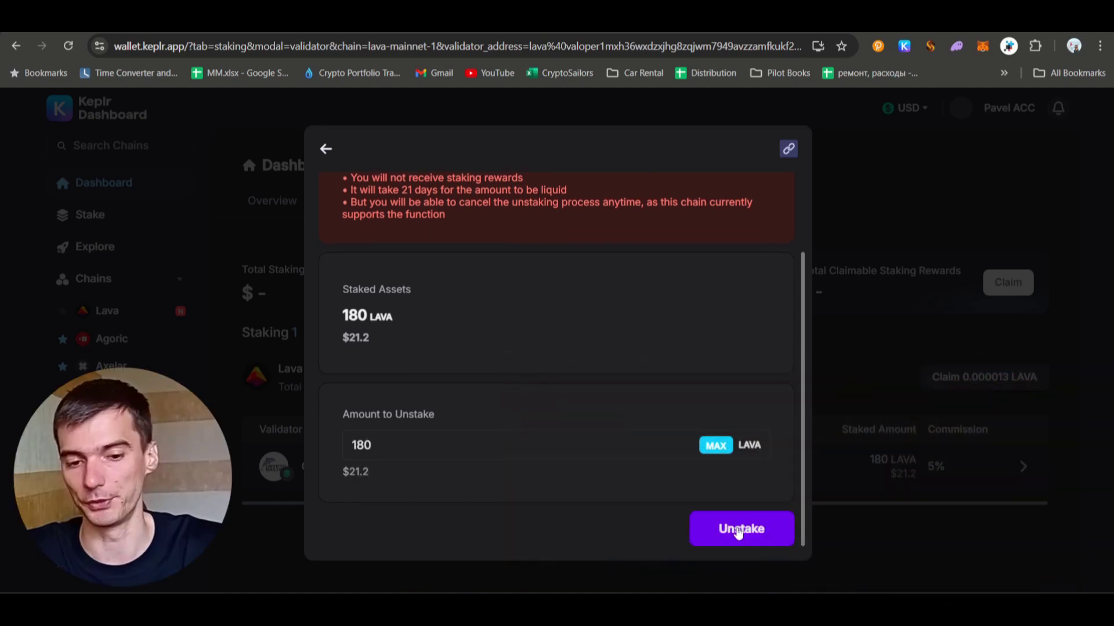
Submit the 180 LAVA unstake, approve it in Keplr, and check the Unstaking in progress card.
click(734, 532)
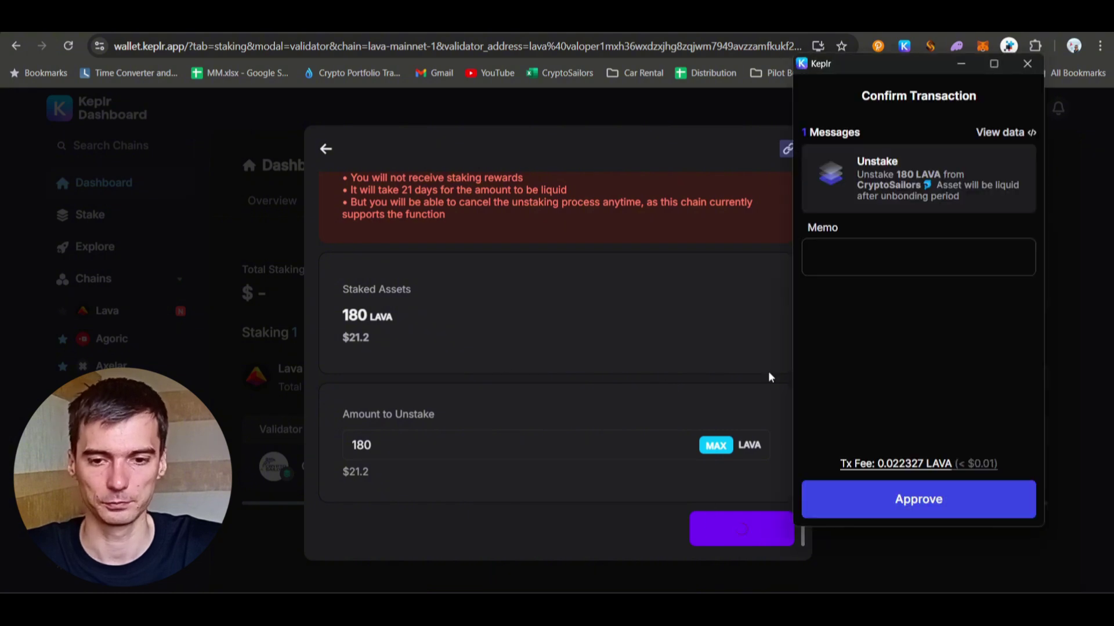
click(936, 508)
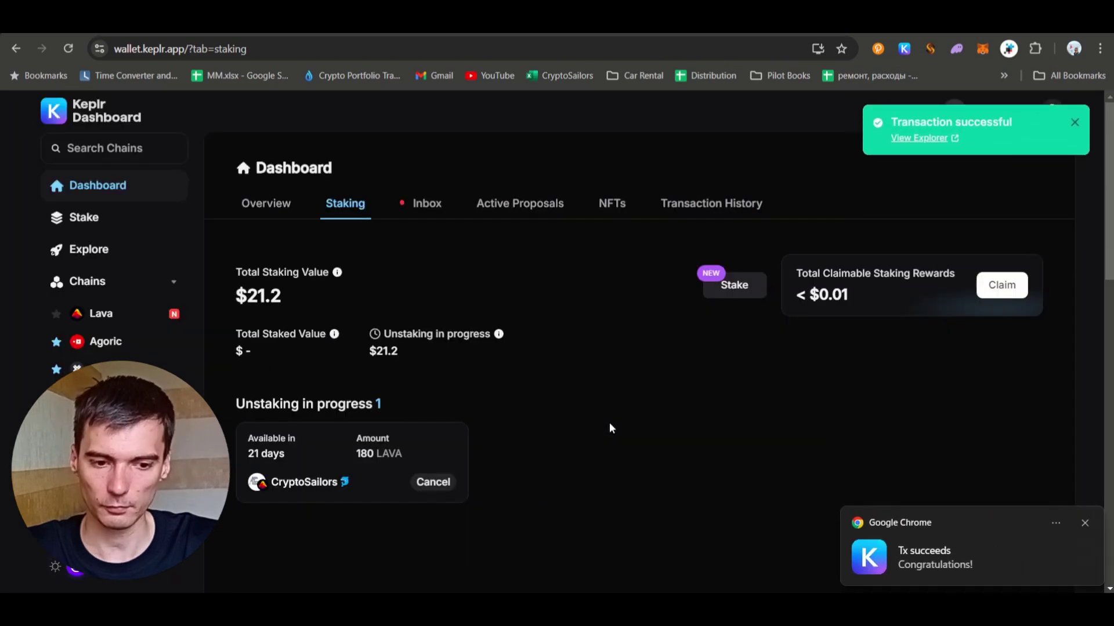
drag(238, 405, 324, 411)
click(423, 424)
Confirm the 'Available in 21 days' note, then briefly open and close the Keplr wallet popup.
drag(249, 439, 289, 456)
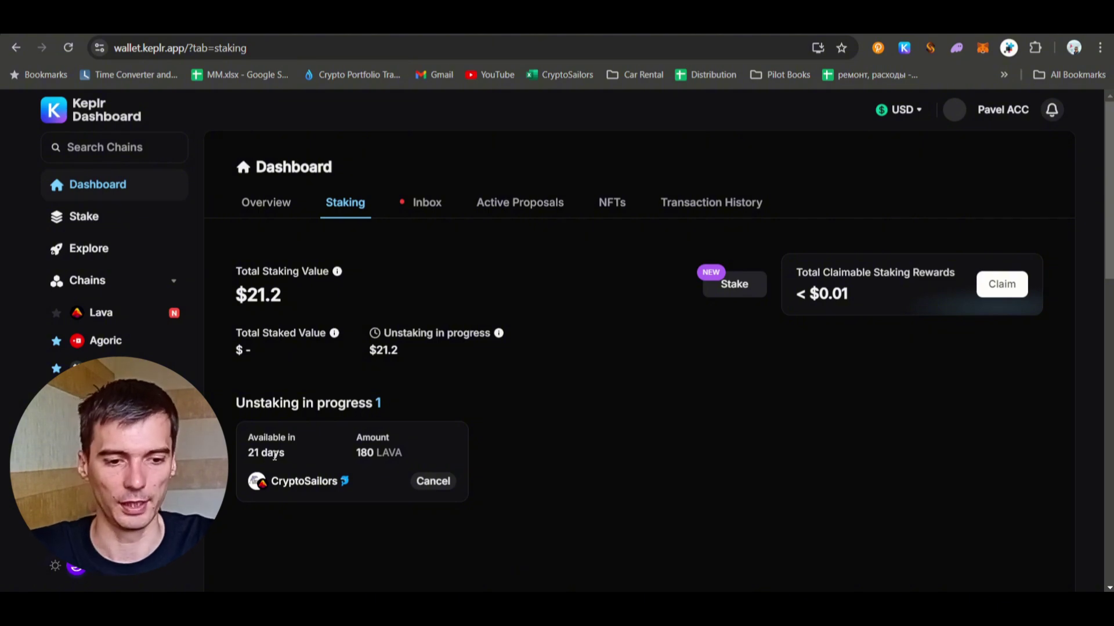
drag(249, 442, 294, 459)
click(291, 457)
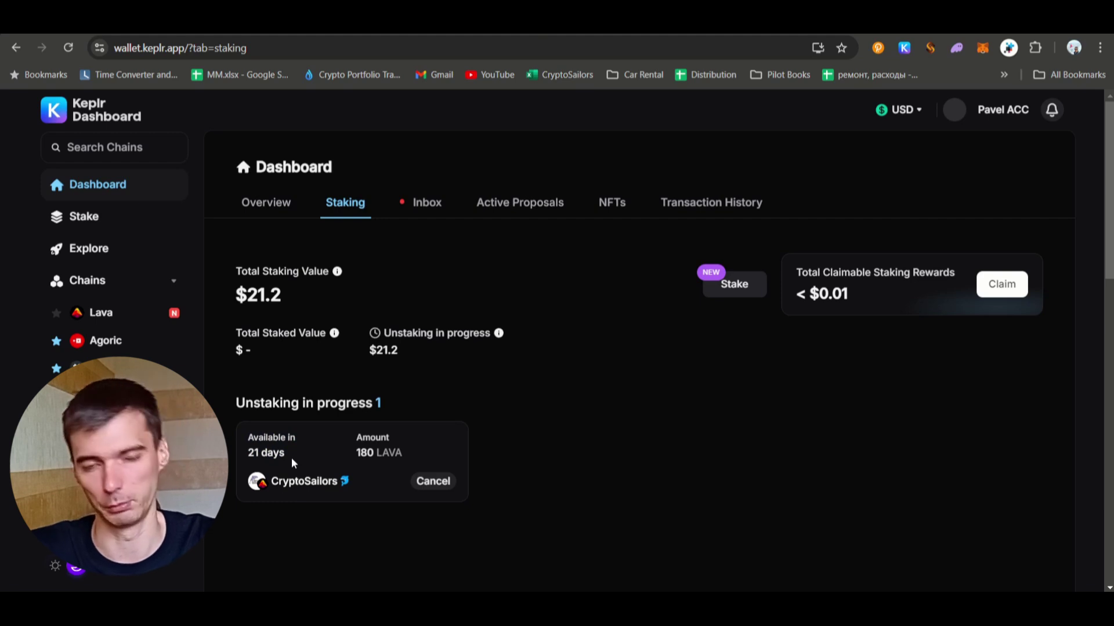
click(905, 50)
click(531, 398)
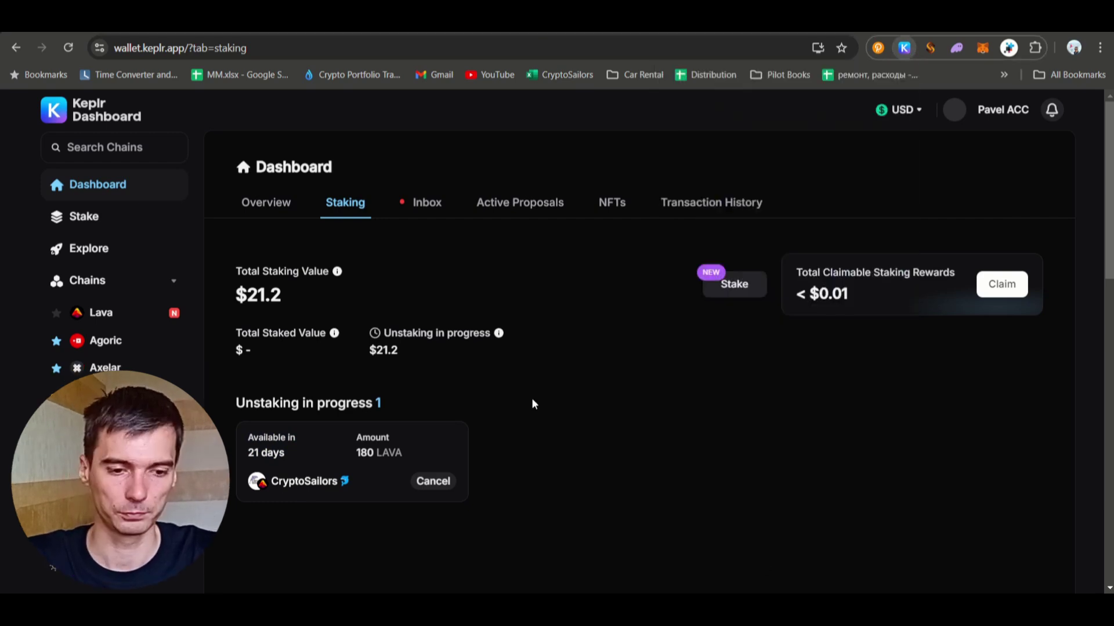
Filter the Keplr wallet popup's assets to LAVA, showing 1.258916 LAVA ($0.14) available.
click(903, 46)
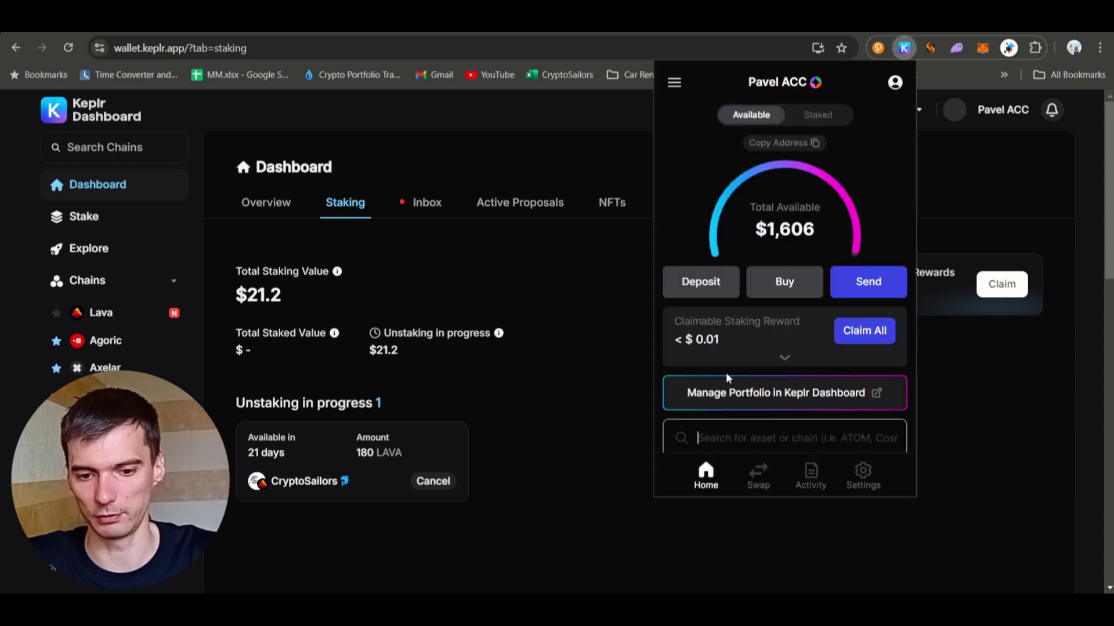
scroll(743, 340, down, 1)
text(lava)
scroll(809, 358, down, 1)
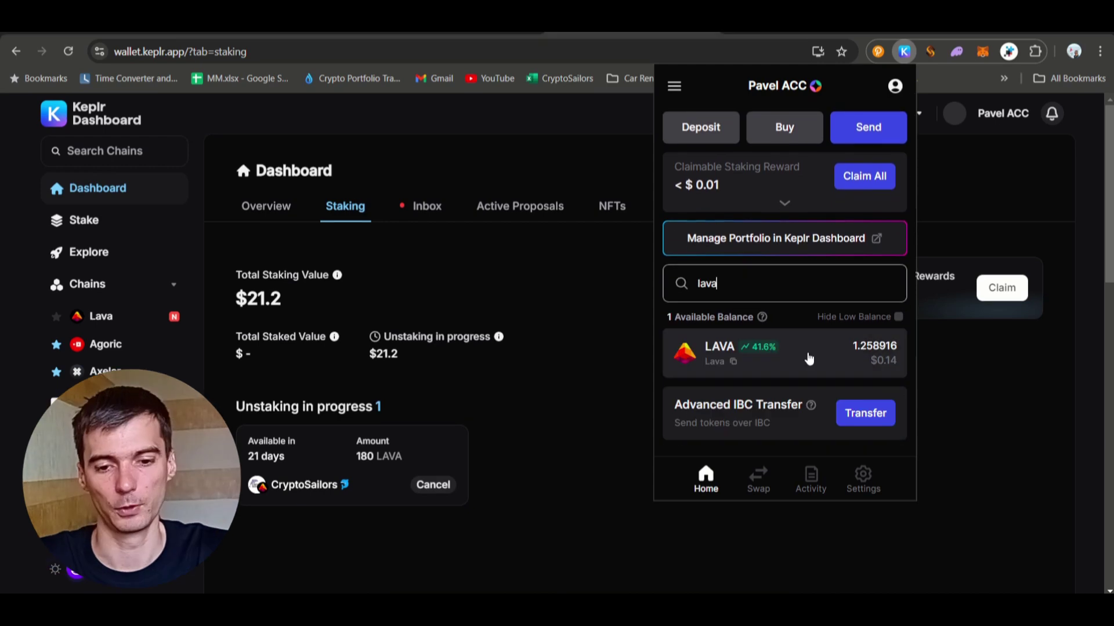